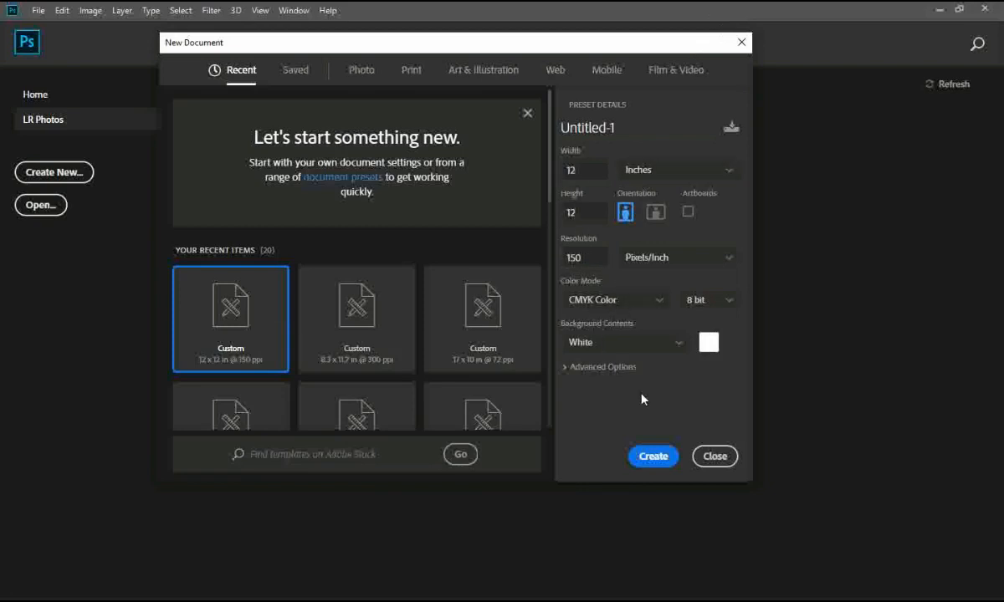
Step: Create a 12 x 12 inch CMYK document at 150 pixels/inch and add a horizontal guide at 6 in
{"action": "left_click", "coordinate": [645, 458]}
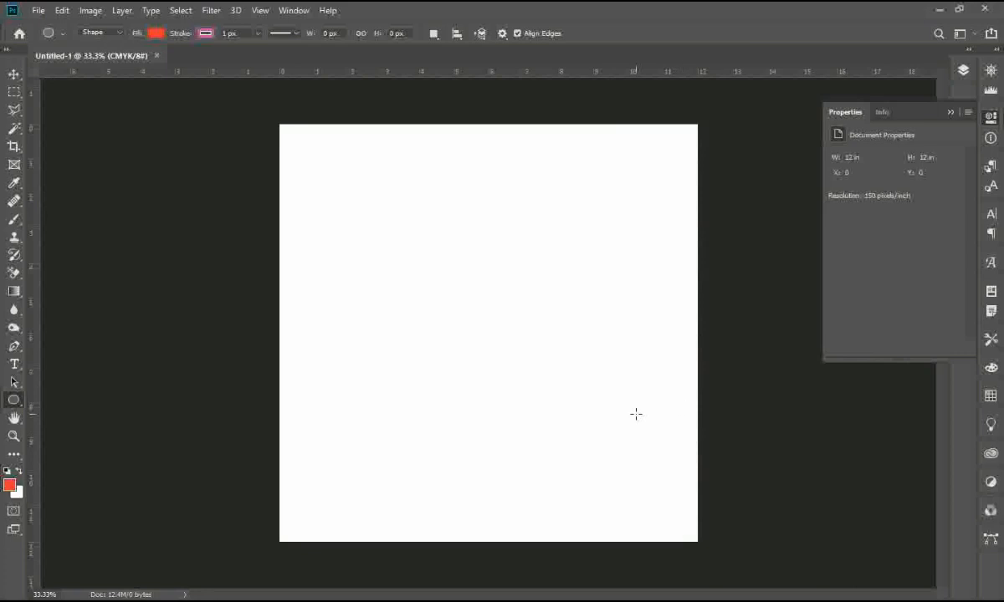
{"action": "left_click", "coordinate": [261, 10]}
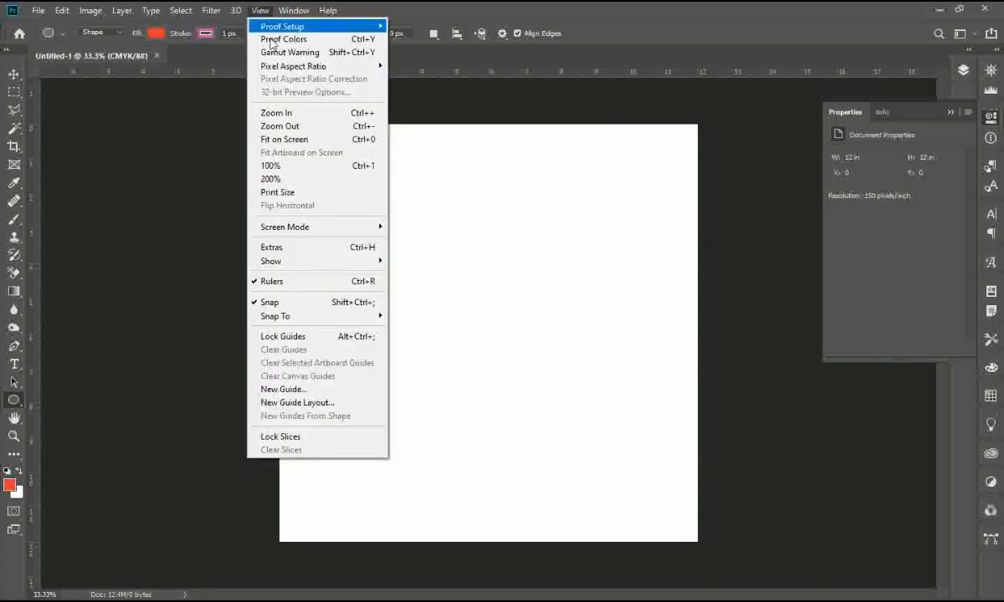
{"action": "left_click", "coordinate": [283, 389]}
{"action": "type", "text": "6"}
{"action": "key", "text": "Return"}
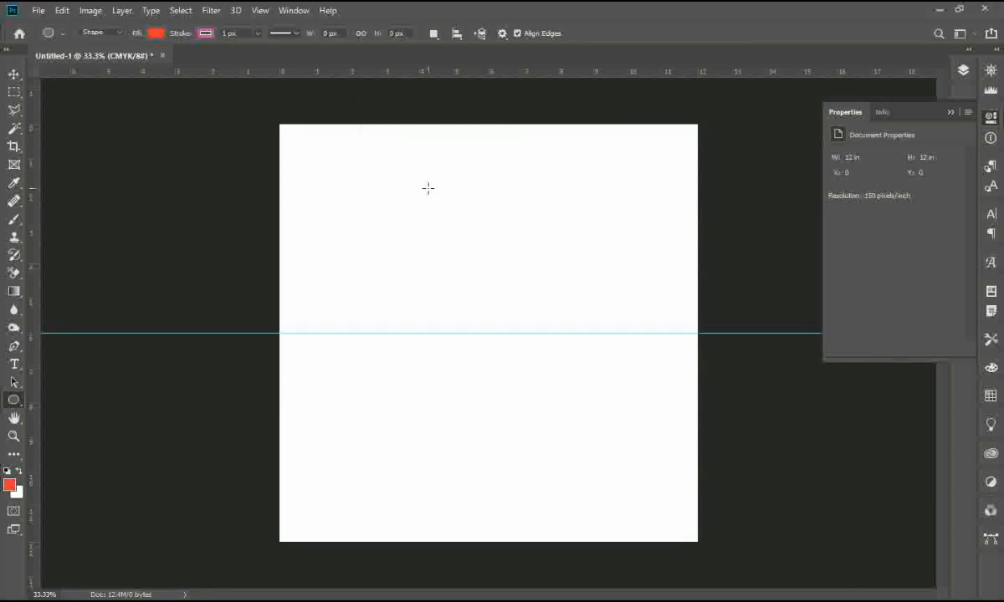
Step: Add a vertical guide at 6 in
{"action": "left_click", "coordinate": [263, 10]}
{"action": "left_click", "coordinate": [283, 389]}
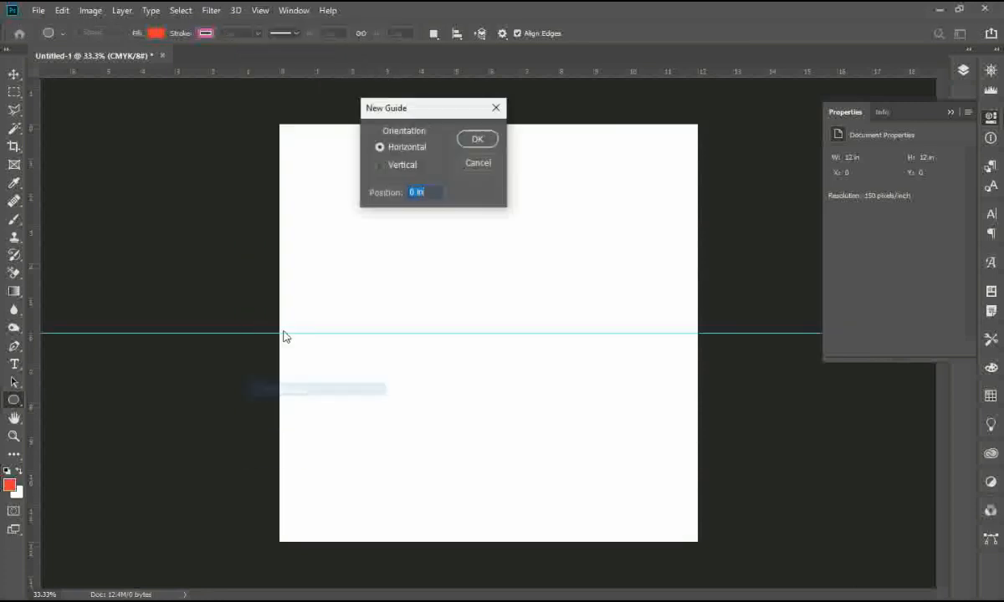
{"action": "type", "text": "6"}
{"action": "key", "text": "Return"}
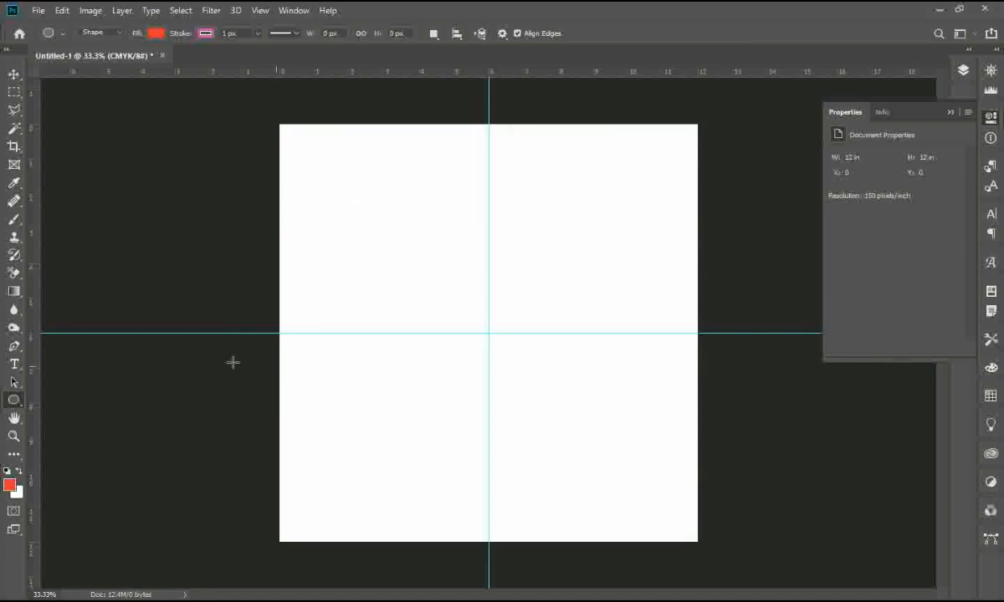
Step: Create a 10 in wide and 10 in high ellipse shape centred on the guide intersection
{"action": "left_click", "coordinate": [489, 336]}
{"action": "type", "text": "0"}
{"action": "key", "text": "BackSpace"}
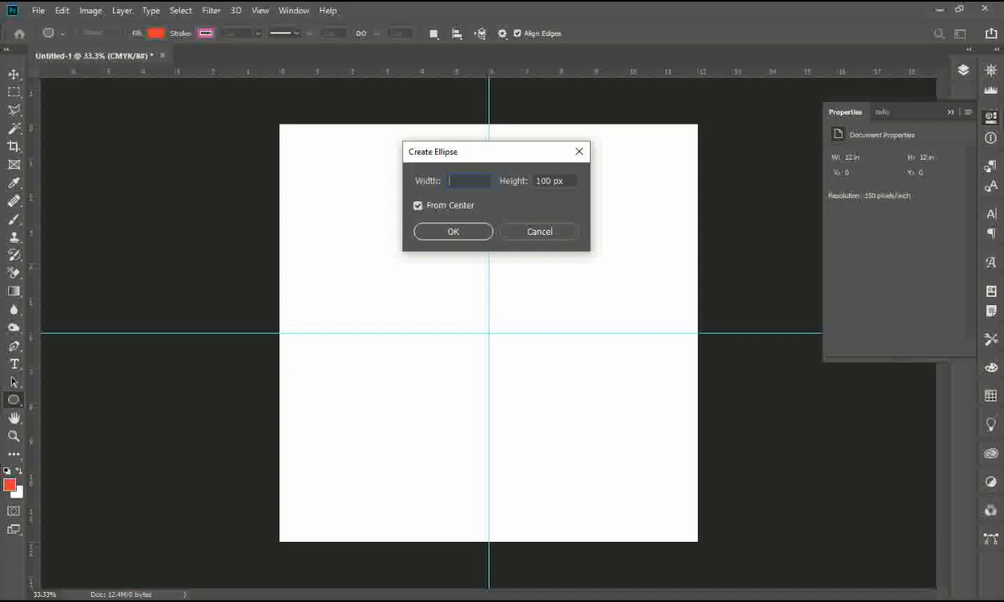
{"action": "key", "text": "Tab"}
{"action": "type", "text": "10 in"}
{"action": "key", "text": "Return"}
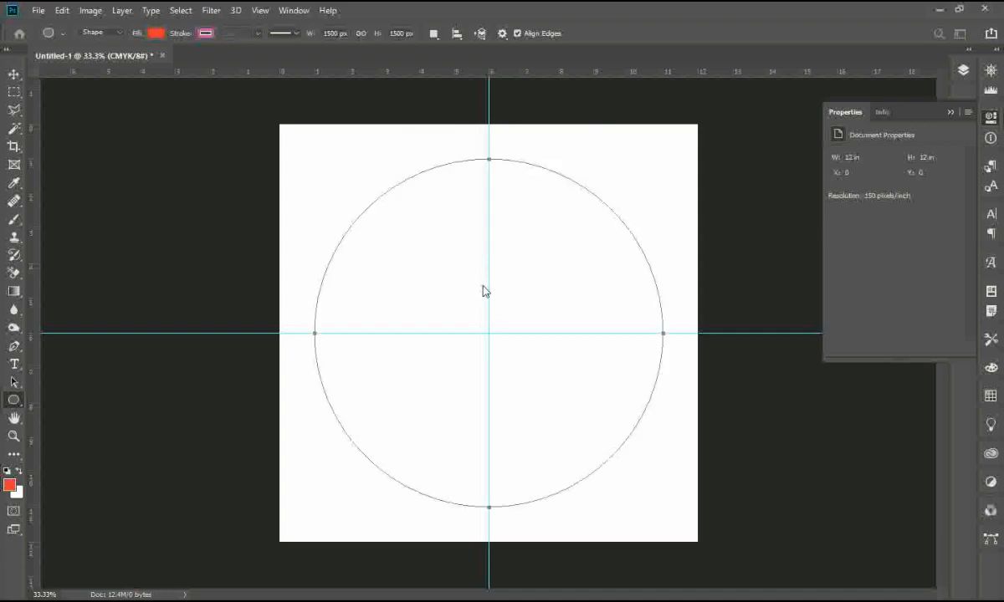
Step: Resize the circle to 11 in wide and 11 in high
{"action": "key", "text": "v"}
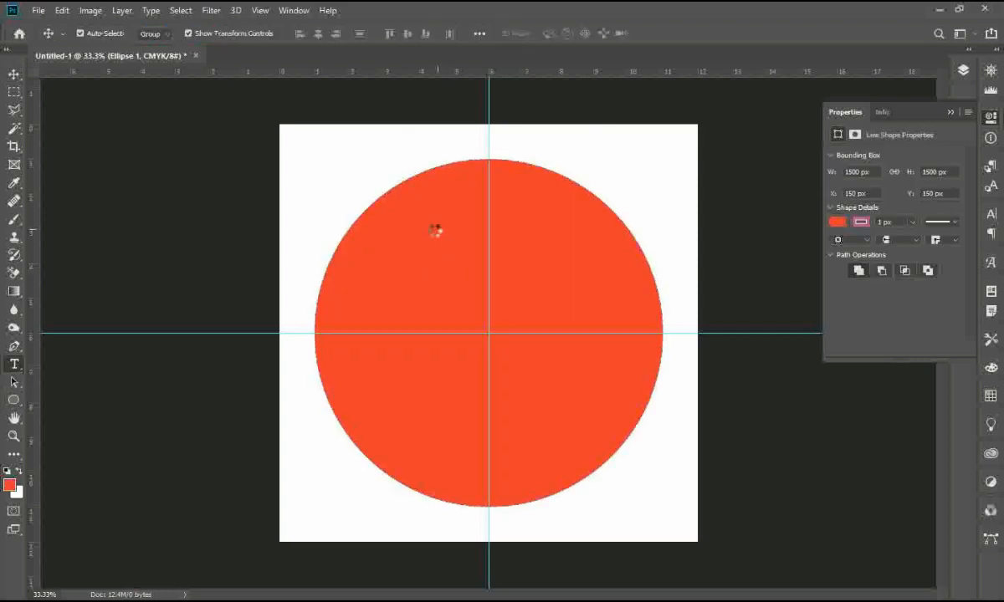
{"action": "key", "text": "t"}
{"action": "key", "text": "u"}
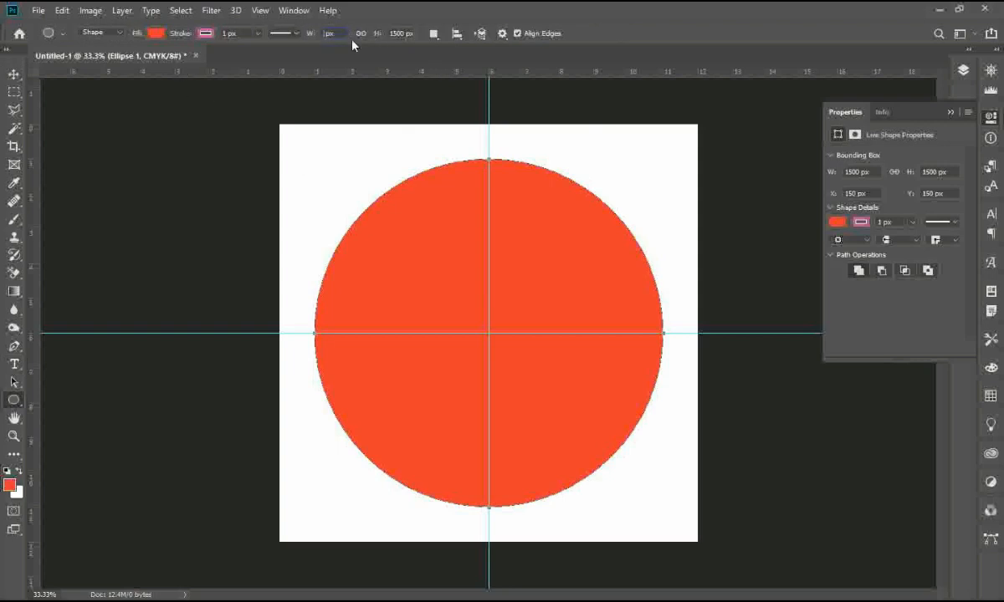
{"action": "key", "text": "Return"}
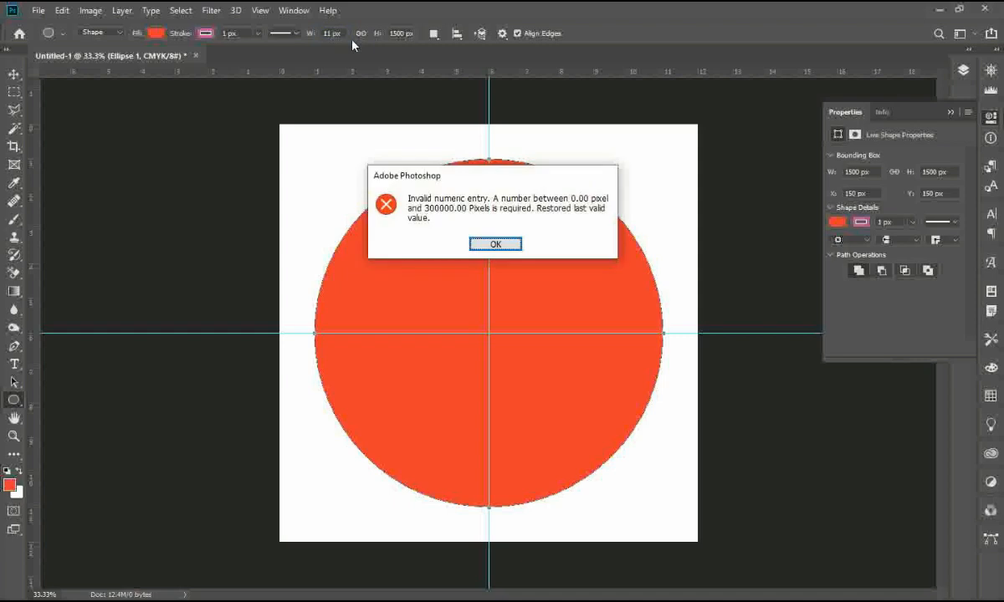
{"action": "key", "text": "Return"}
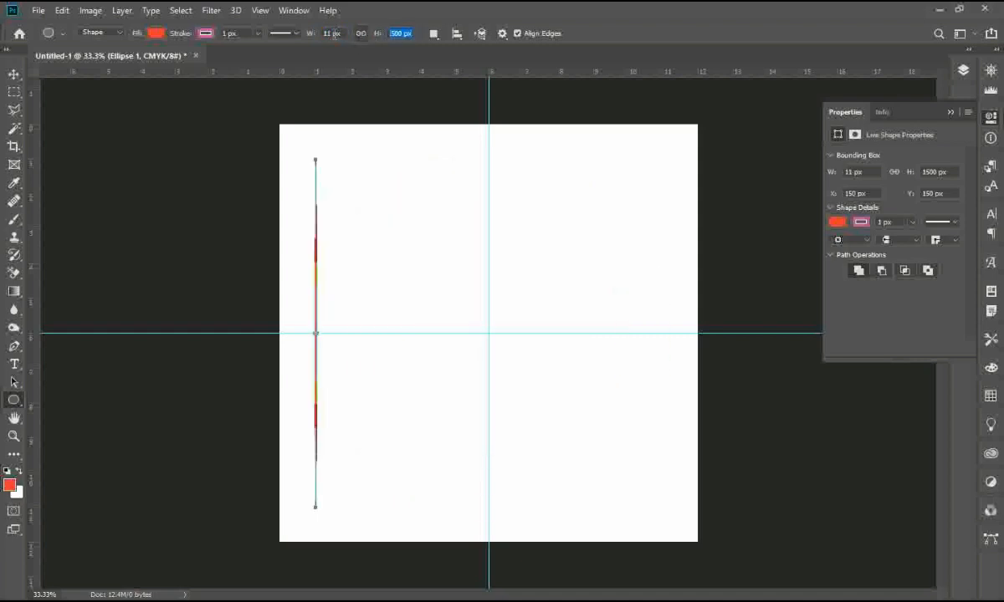
{"action": "type", "text": "11 in"}
{"action": "key", "text": "Tab"}
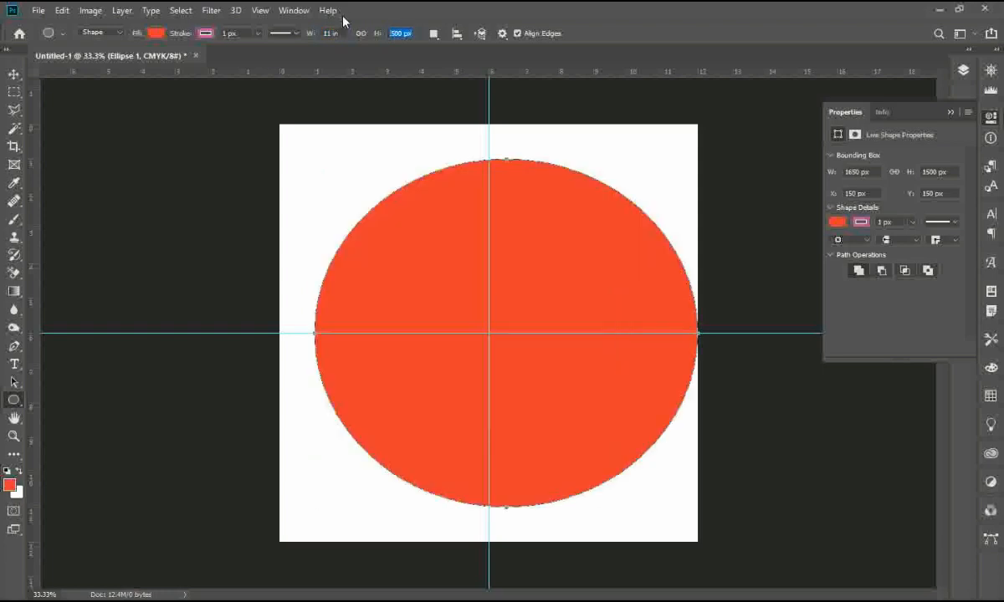
{"action": "type", "text": "11 in"}
{"action": "key", "text": "Return"}
Step: Centre the resized circle on the canvas by aligning it to a selection of the whole canvas, and clear the selection
{"action": "key", "text": "v"}
{"action": "key", "text": "ctrl+a"}
{"action": "left_click", "coordinate": [408, 32]}
{"action": "left_click", "coordinate": [407, 33]}
{"action": "key", "text": "ctrl+d"}
{"action": "left_click", "coordinate": [745, 218]}
{"action": "left_click", "coordinate": [525, 239]}
Step: Give the circle a white fill and a 10 px black stroke
{"action": "key", "text": "u"}
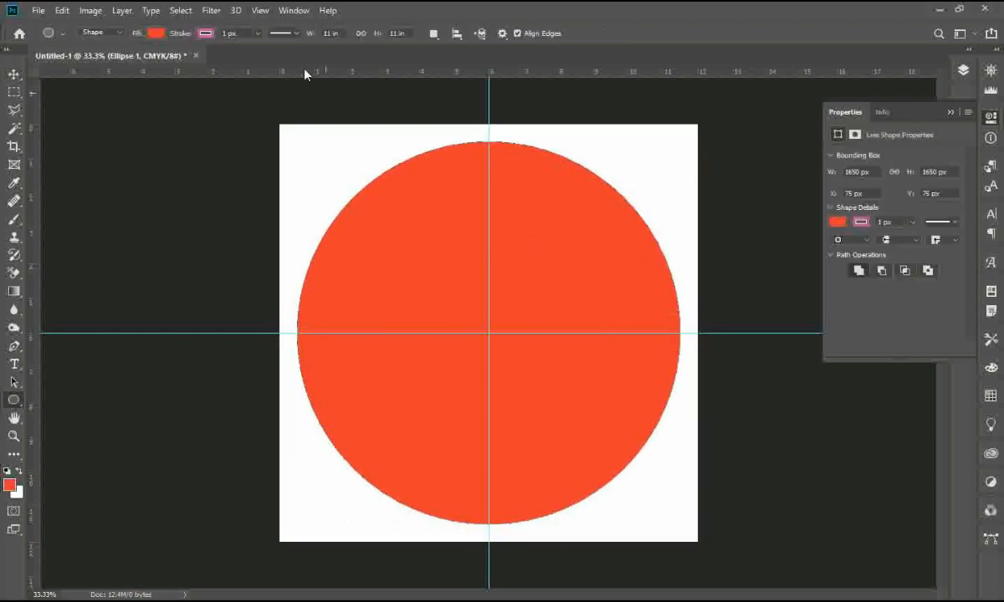
{"action": "left_click", "coordinate": [155, 33]}
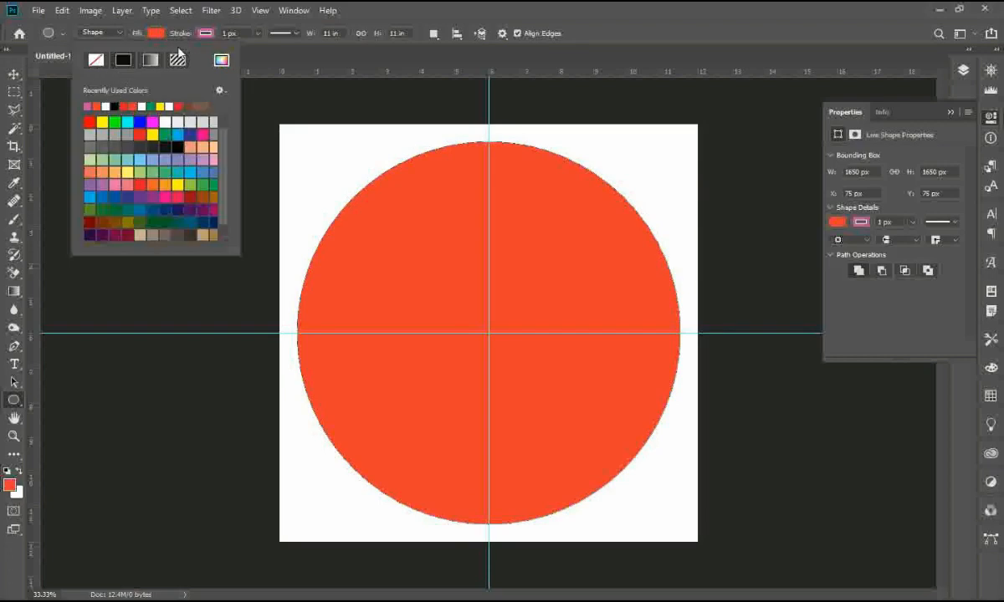
{"action": "left_click", "coordinate": [105, 106]}
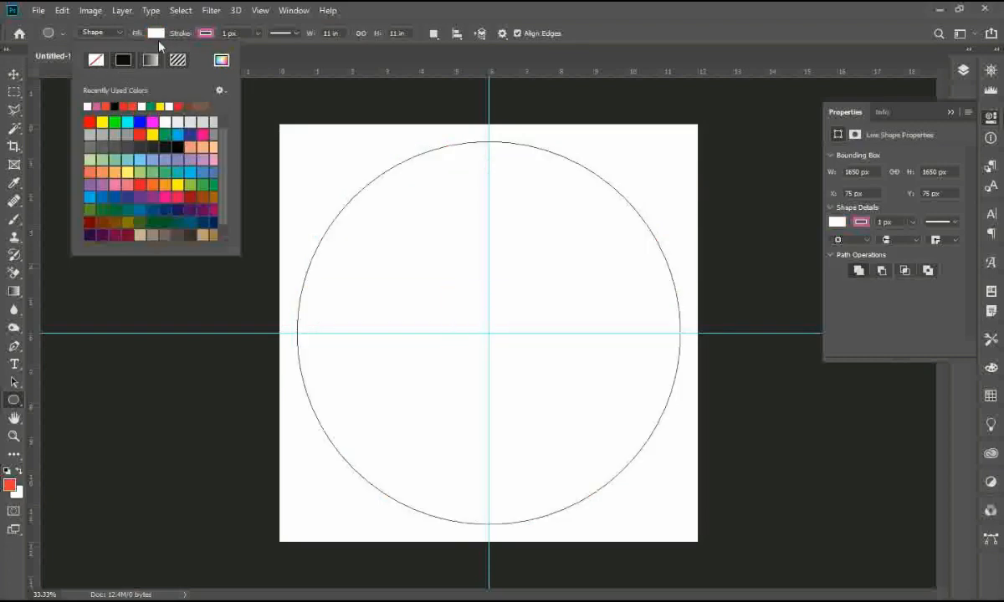
{"action": "left_click", "coordinate": [205, 34]}
{"action": "left_click", "coordinate": [164, 106]}
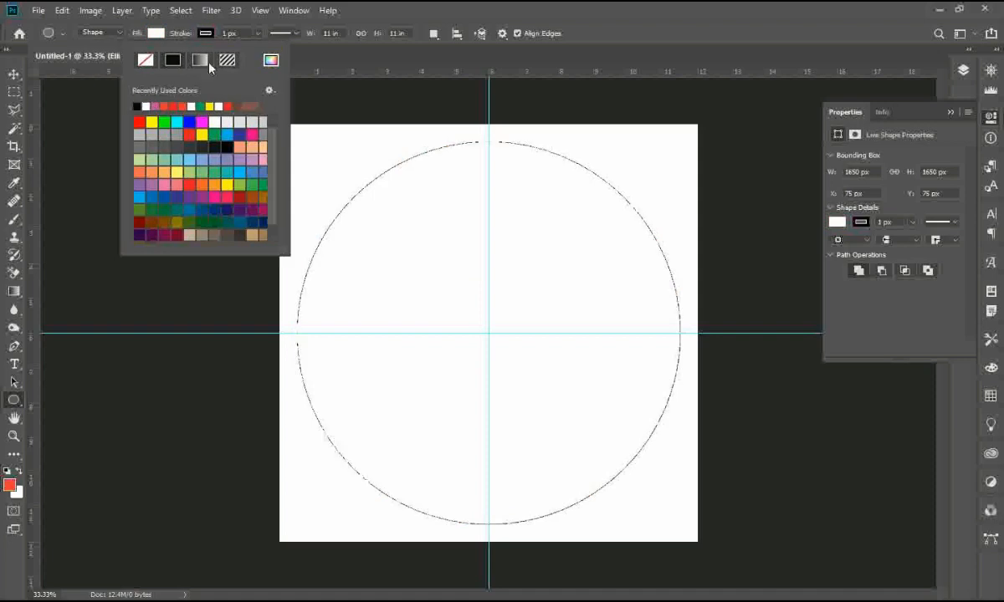
{"action": "left_click", "coordinate": [227, 33]}
{"action": "type", "text": "10"}
{"action": "key", "text": "Return"}
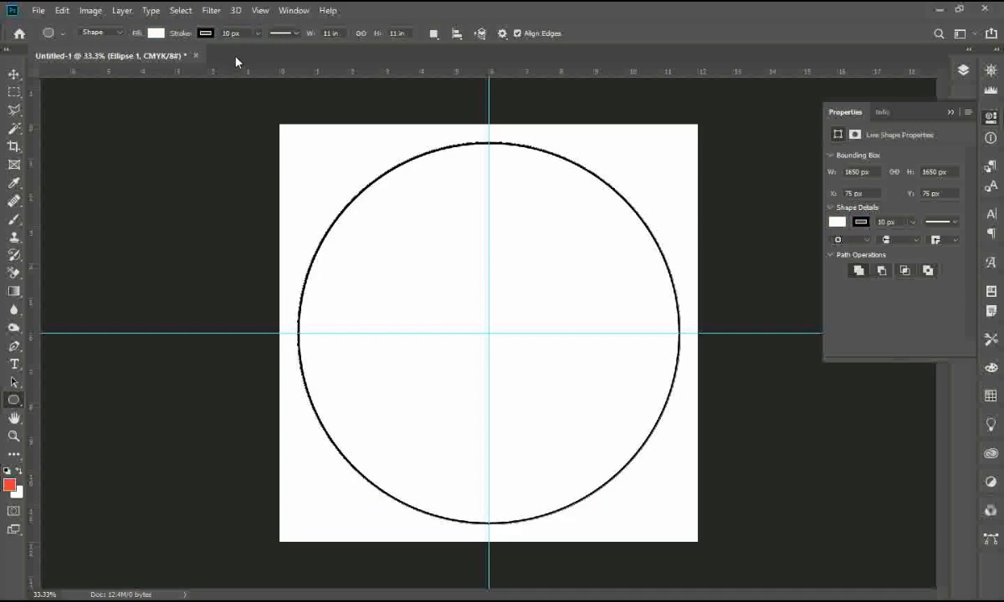
Step: Duplicate the circle layer
{"action": "key", "text": "v"}
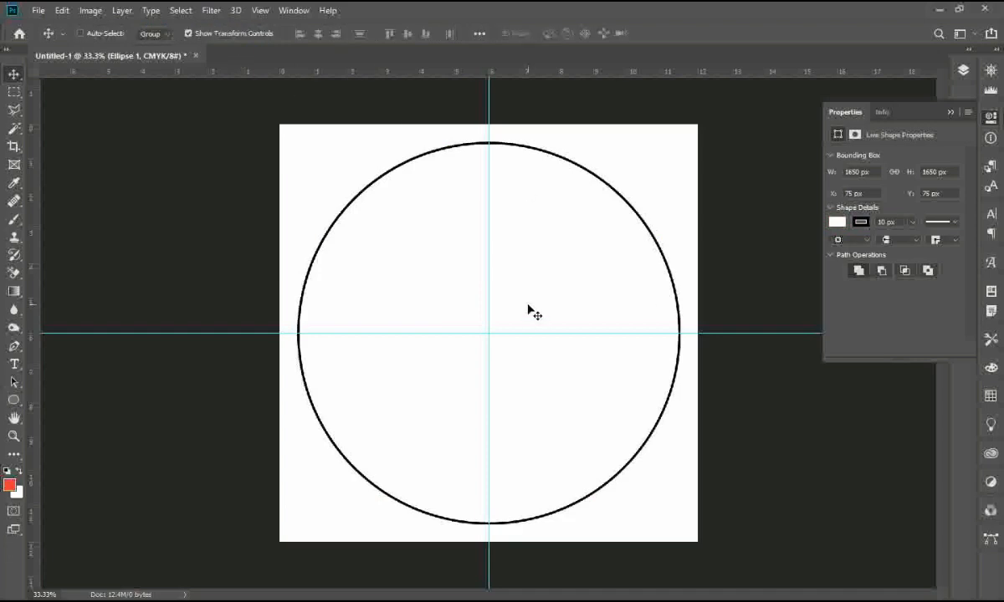
{"action": "key", "text": "ctrl+j"}
{"action": "key", "text": "ctrl+t"}
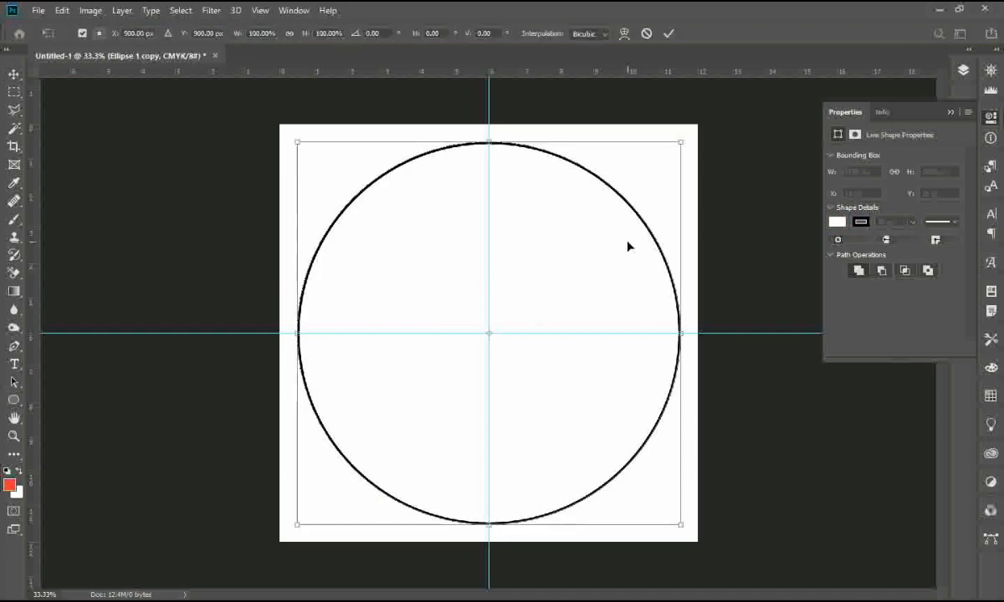
{"action": "left_click_drag", "start_coordinate": [681, 142], "coordinate": [624, 174]}
{"action": "key", "text": "Return"}
{"action": "key", "text": "ctrl+z"}
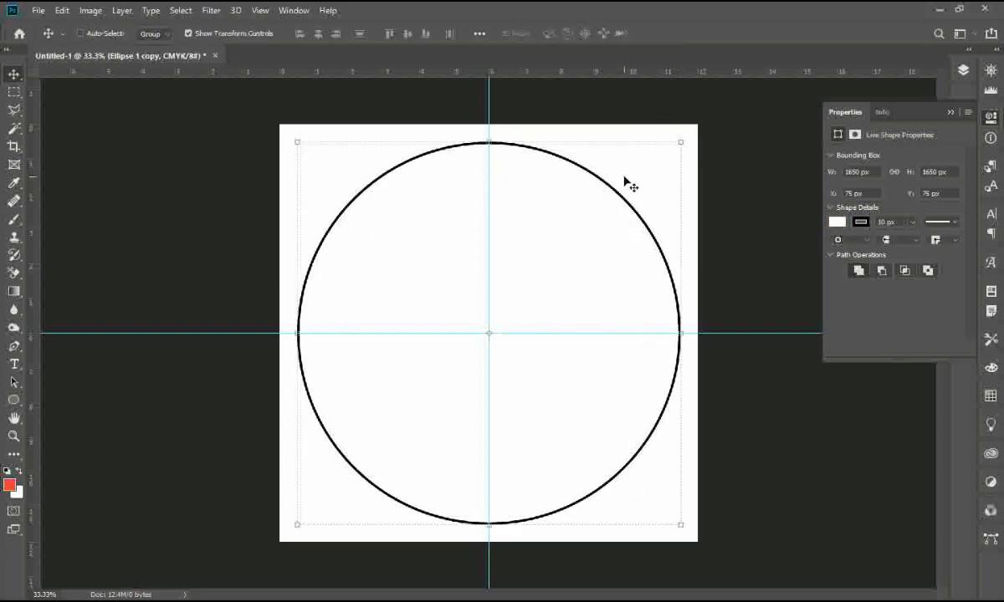
Step: Scale the duplicated circle down around its centre to about 1038 px in diameter
{"action": "key", "text": "ctrl+t"}
{"action": "left_click_drag", "start_coordinate": [679, 140], "coordinate": [597, 196]}
{"action": "key", "text": "Return"}
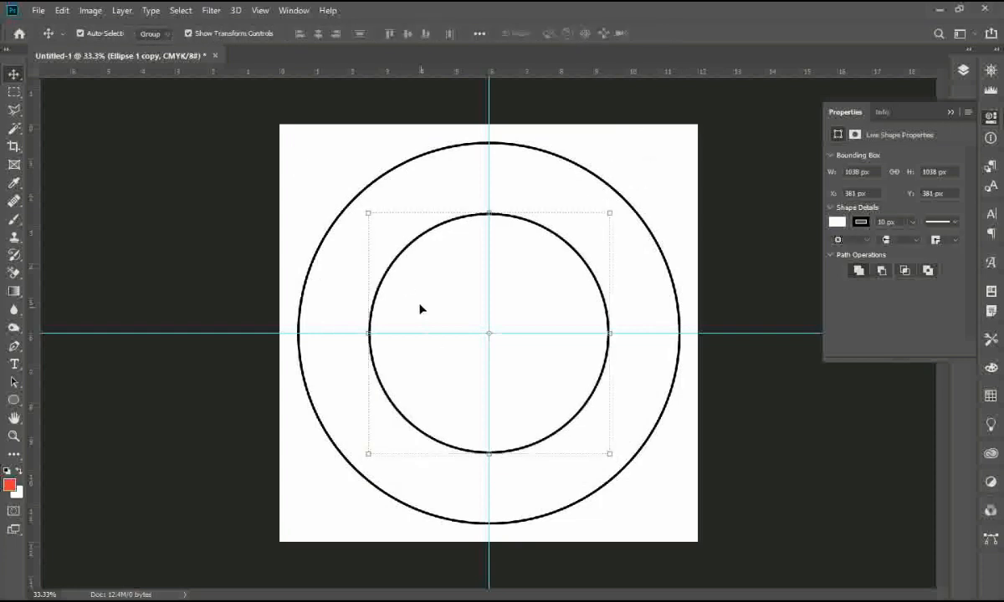
{"action": "left_click", "coordinate": [706, 217]}
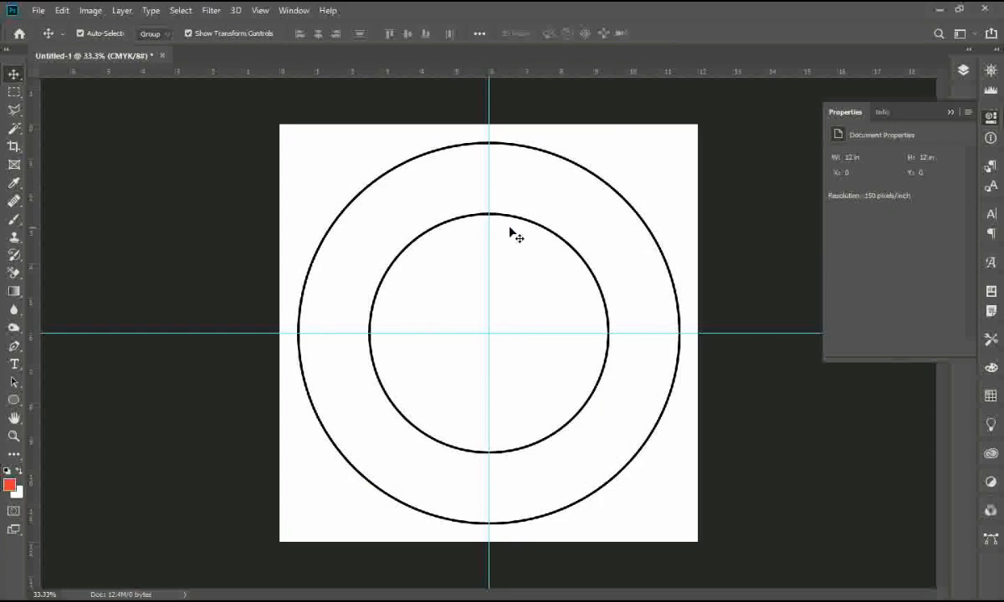
{"action": "key", "text": "t"}
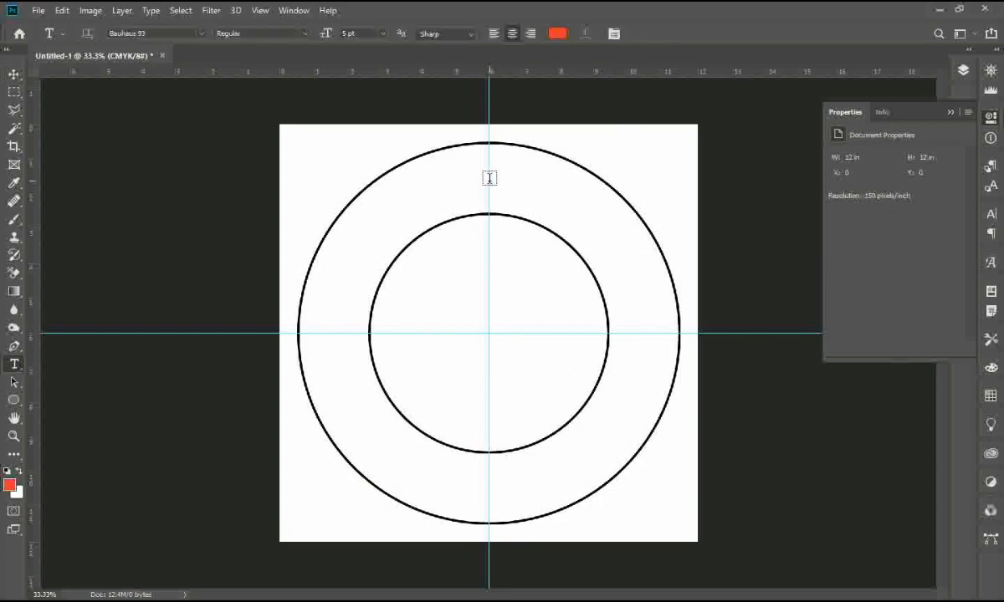
{"action": "left_click", "coordinate": [488, 180]}
{"action": "key", "text": "Escape"}
{"action": "key", "text": "v"}
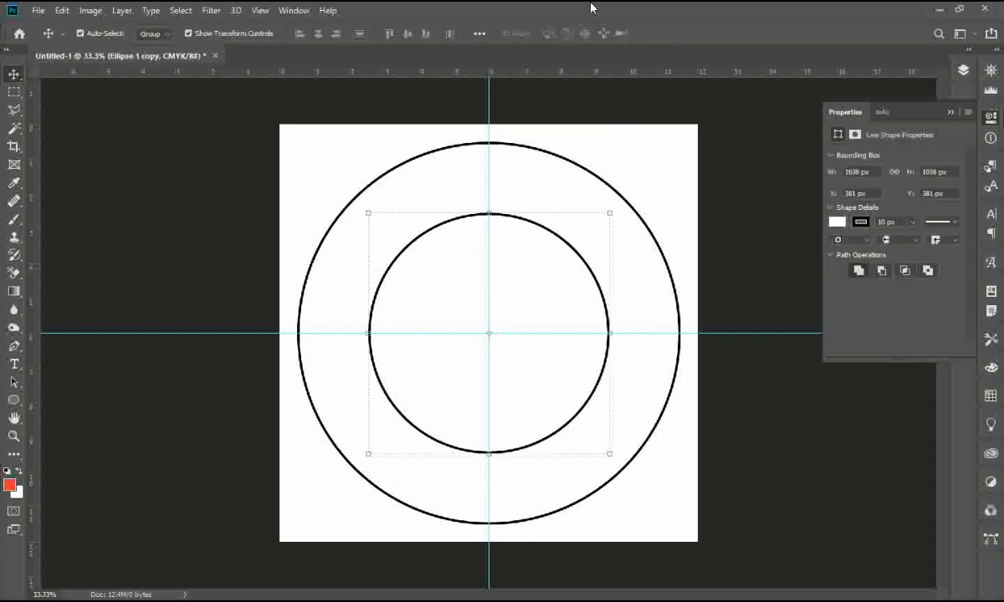
Step: Create an 8 x 8 in ellipse in Path mode, centred on the guide intersection between the two circles
{"action": "key", "text": "u"}
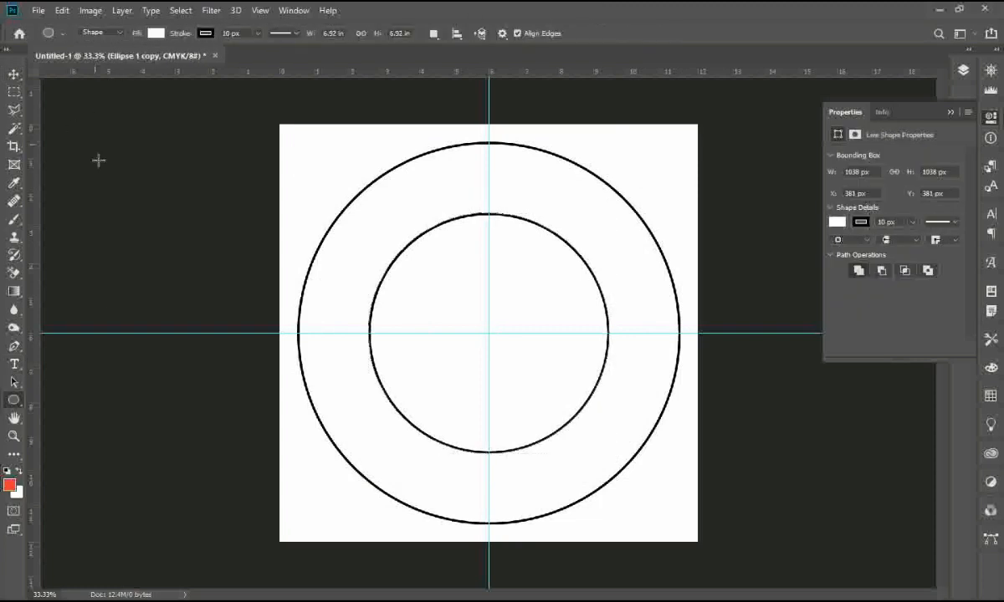
{"action": "right_click", "coordinate": [13, 401]}
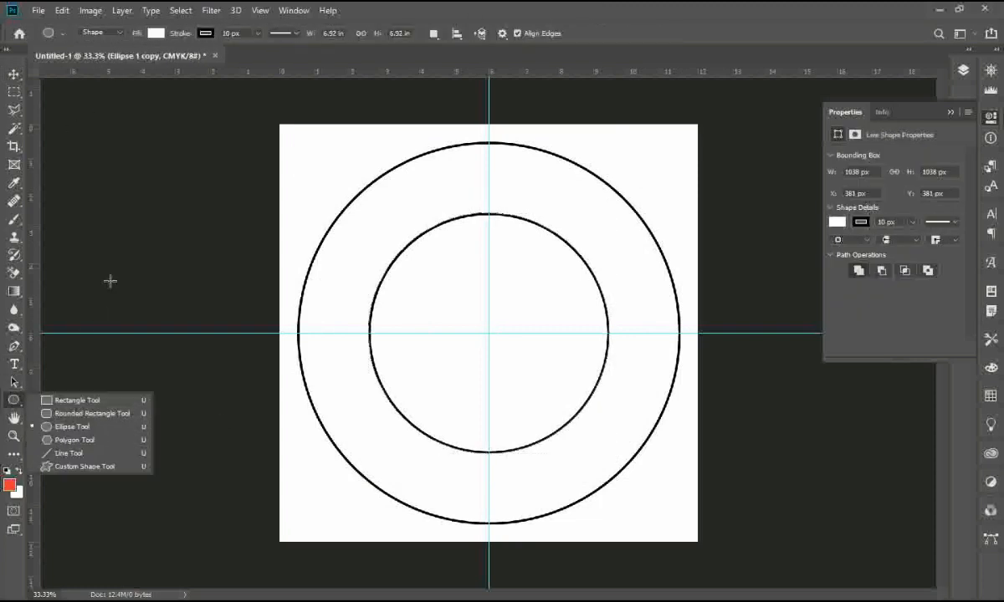
{"action": "left_click", "coordinate": [48, 34]}
{"action": "left_click", "coordinate": [101, 32]}
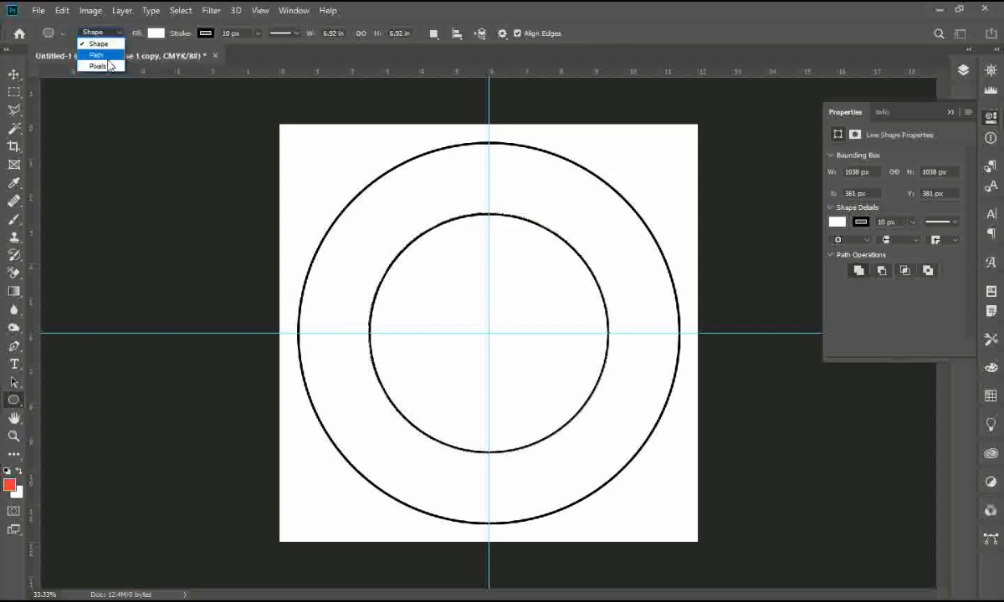
{"action": "left_click", "coordinate": [96, 53]}
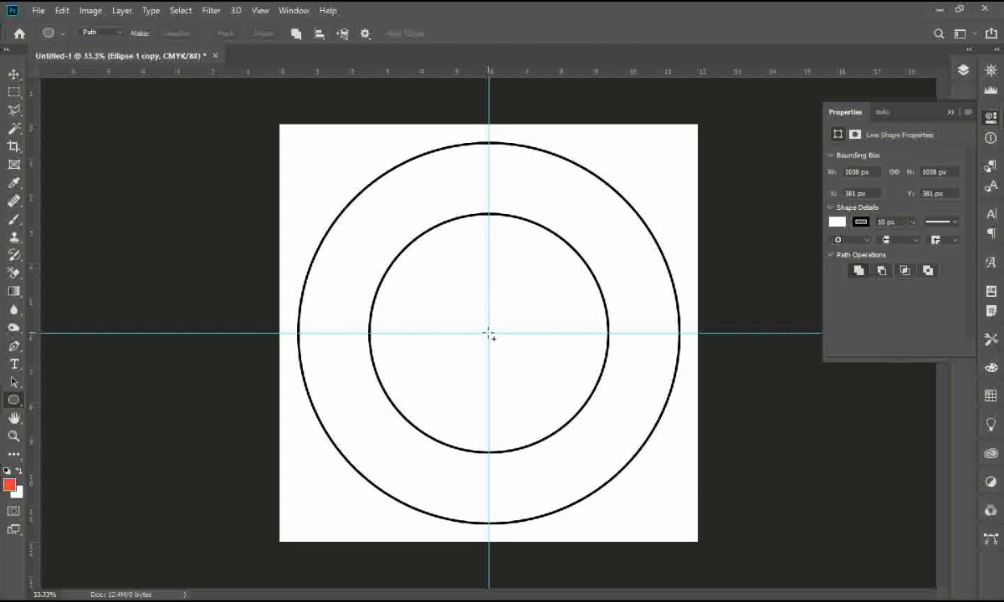
{"action": "left_click", "coordinate": [488, 333]}
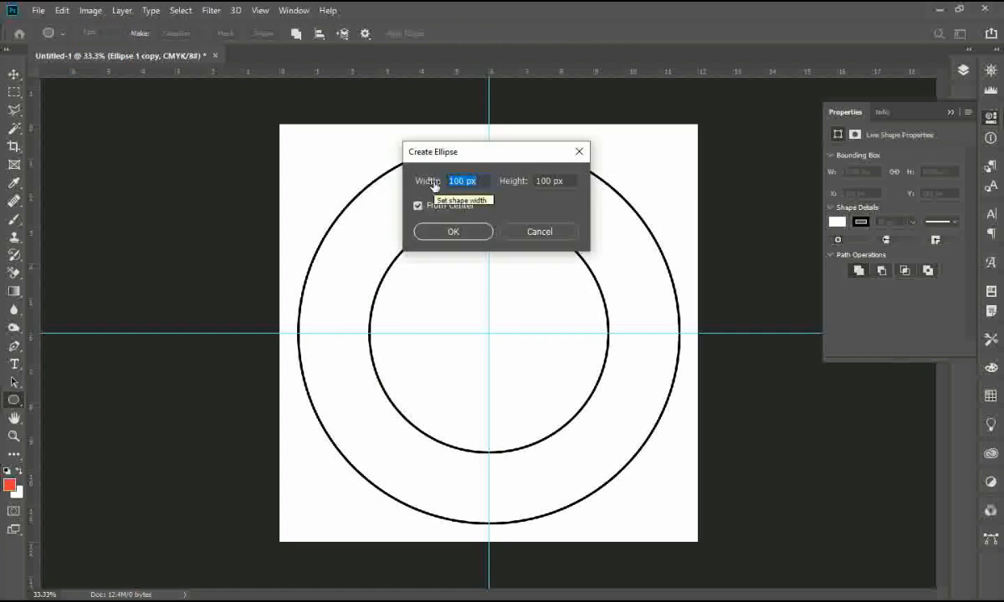
{"action": "type", "text": "8"}
{"action": "key", "text": "Tab"}
{"action": "type", "text": "8"}
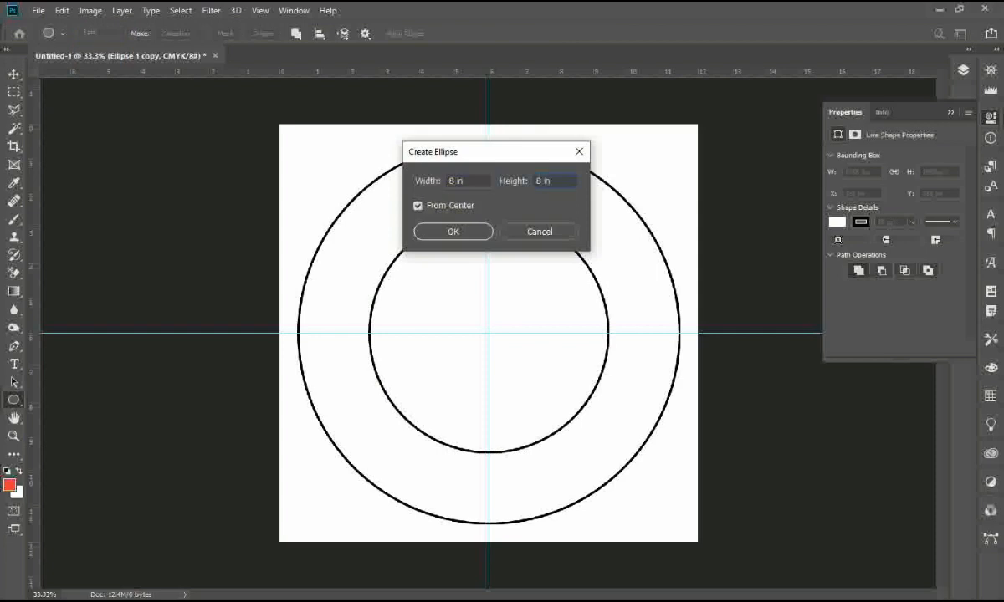
{"action": "key", "text": "Return"}
Step: Add the text "MG ENTERPRISES" at 100 pt along the top of the circular path
{"action": "key", "text": "t"}
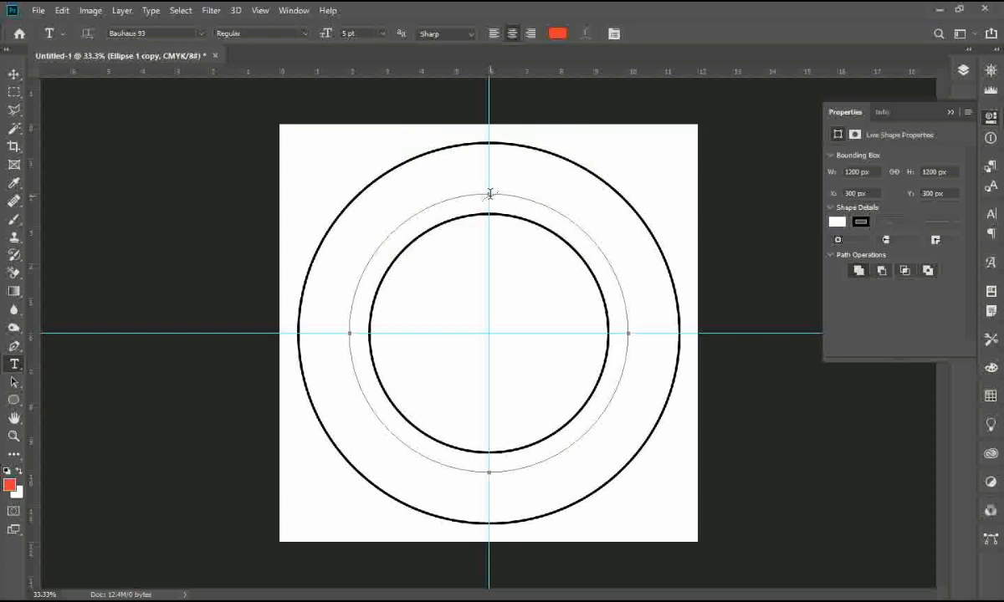
{"action": "left_click", "coordinate": [490, 194]}
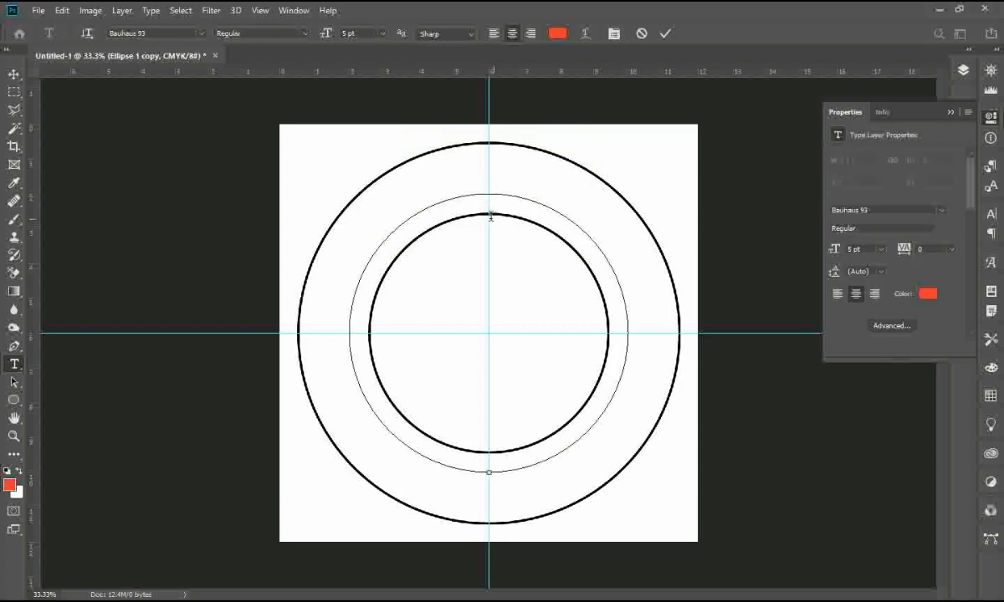
{"action": "left_click_drag", "start_coordinate": [365, 33], "coordinate": [291, 34]}
{"action": "type", "text": "100"}
{"action": "key", "text": "Return"}
{"action": "type", "text": "mg"}
{"action": "key", "text": "BackSpace"}
{"action": "type", "text": "g"}
{"action": "key", "text": "BackSpace"}
{"action": "type", "text": "G ENTERPRISES"}
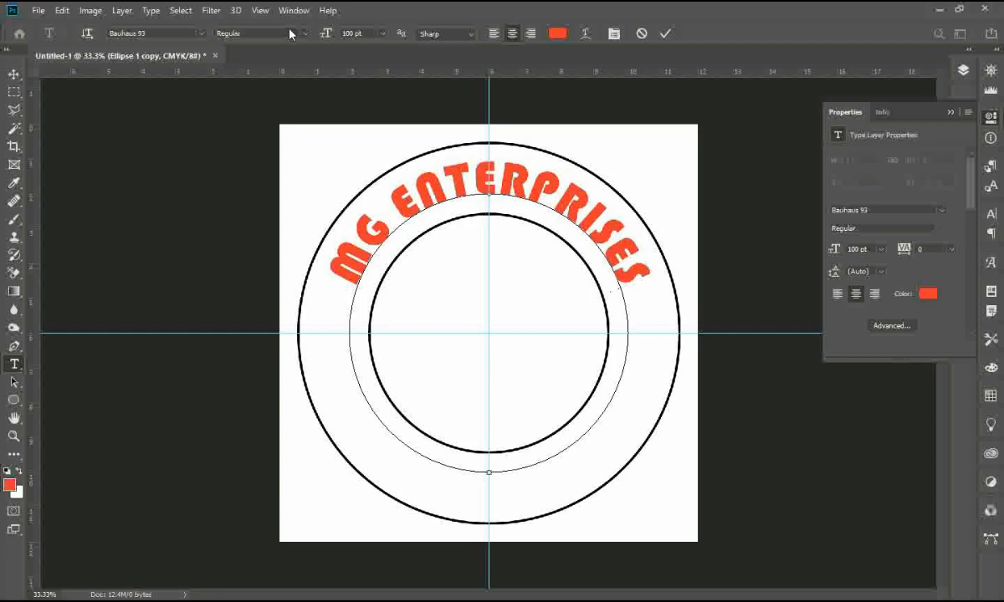
Step: Increase the font size of the whole "MG ENTERPRISES" text to 108 pt
{"action": "key", "text": "ctrl"}
{"action": "key", "text": "ctrl+a"}
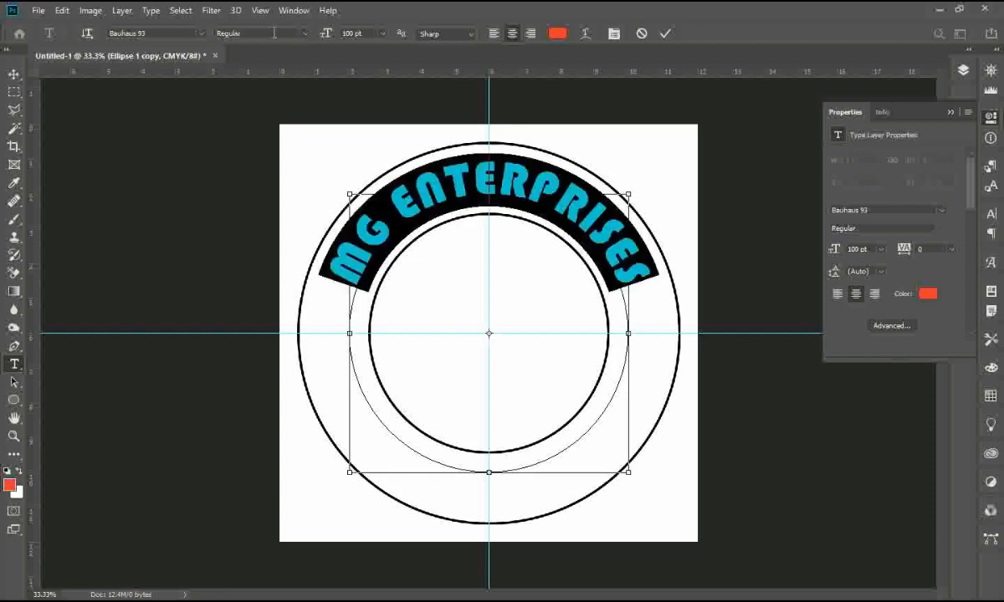
{"action": "left_click", "coordinate": [348, 33]}
{"action": "type", "text": "105"}
{"action": "key", "text": "Return"}
{"action": "key", "text": "Up"}
{"action": "key", "text": "Up"}
{"action": "key", "text": "Up"}
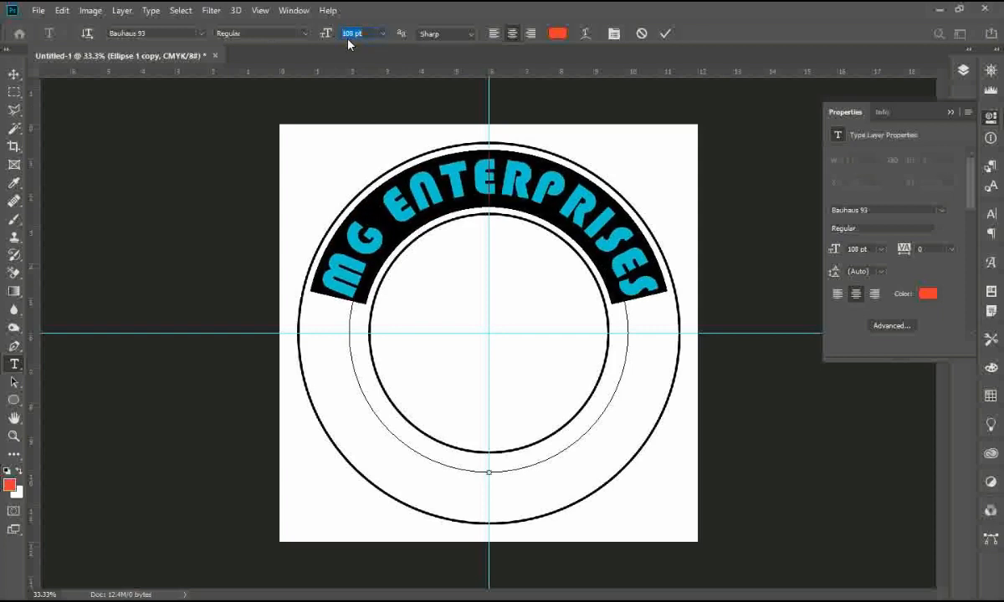
Step: Change the whole "MG ENTERPRISES" text to the Arial font in Bold style with faux bold applied
{"action": "left_click", "coordinate": [162, 35]}
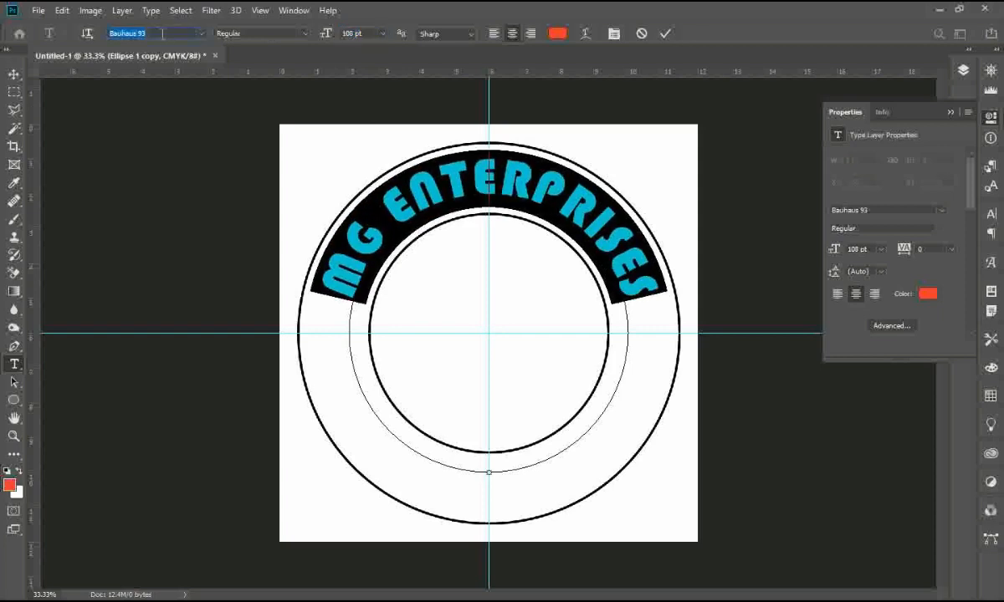
{"action": "type", "text": "Arial"}
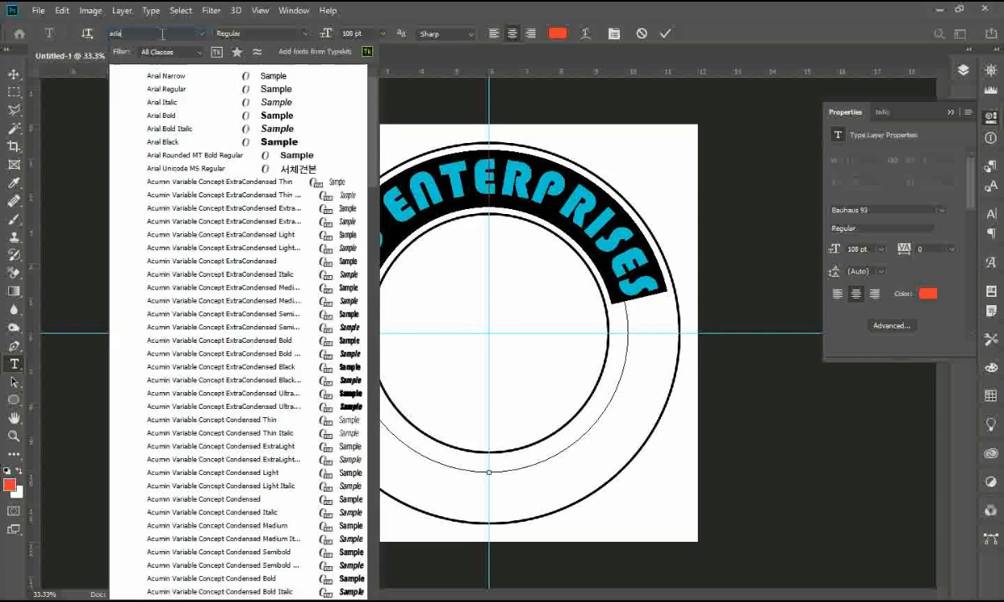
{"action": "key", "text": "Return"}
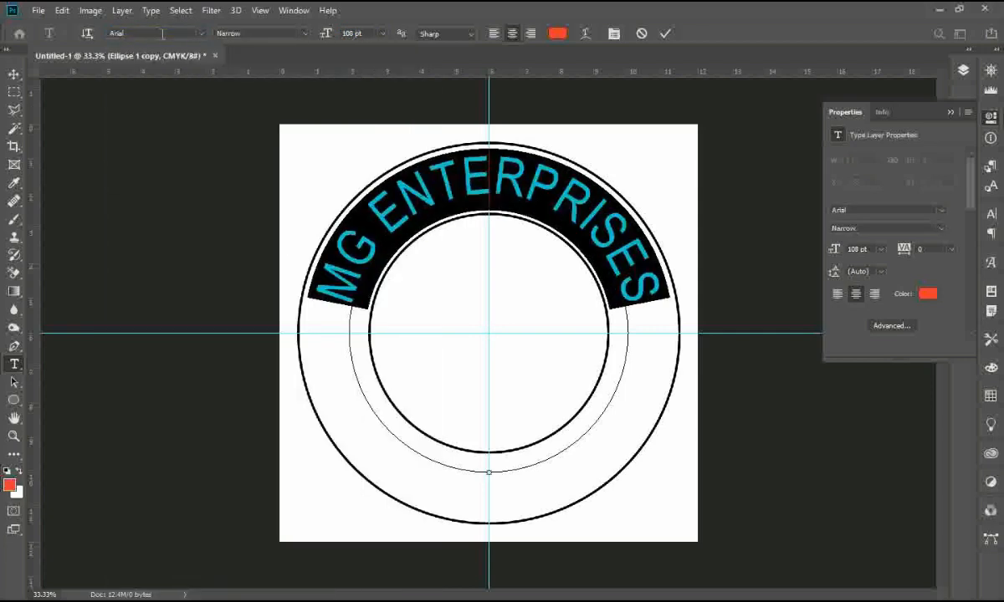
{"action": "left_click", "coordinate": [950, 112]}
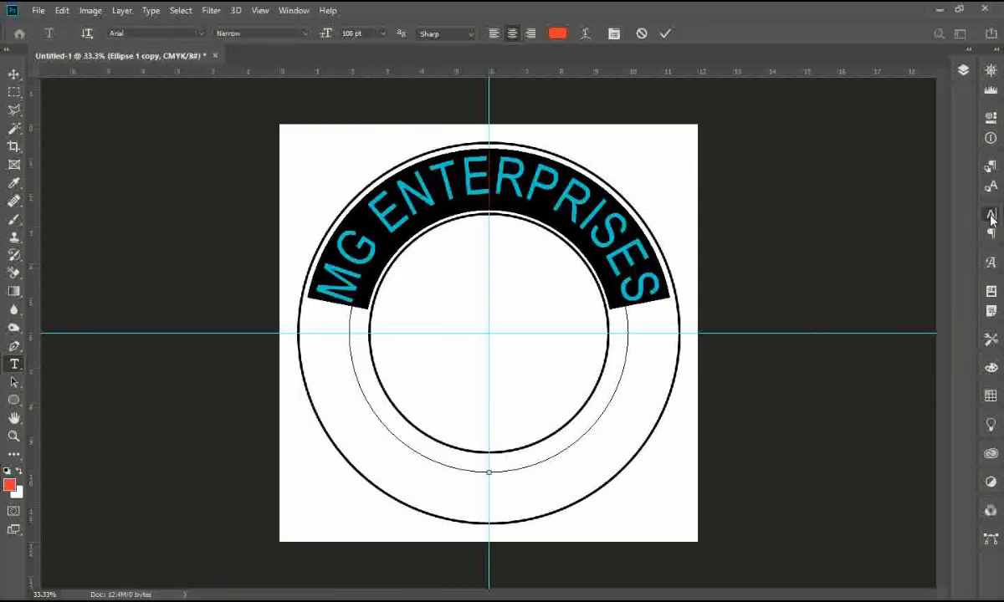
{"action": "left_click", "coordinate": [990, 216]}
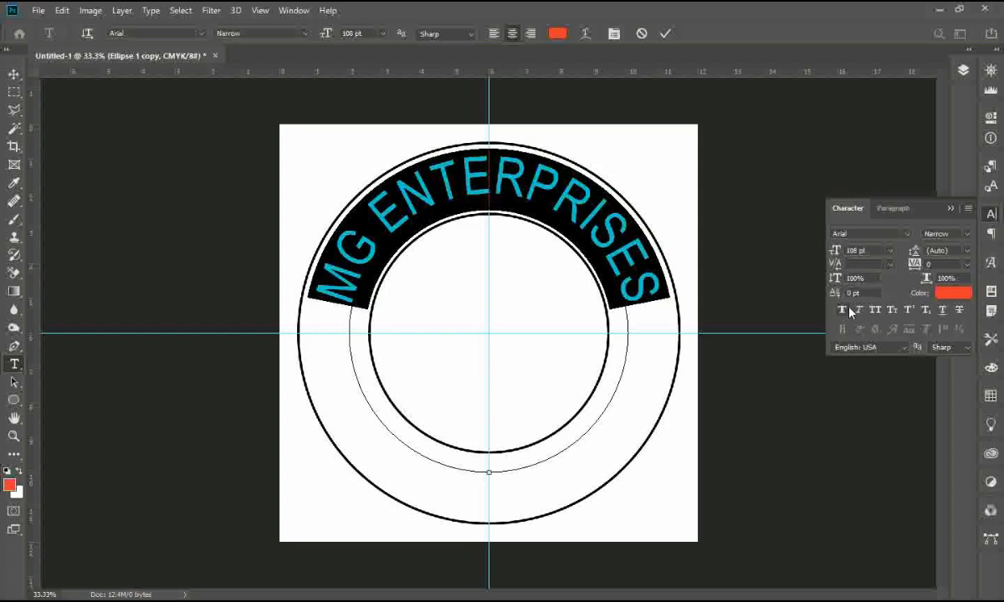
{"action": "left_click", "coordinate": [943, 234]}
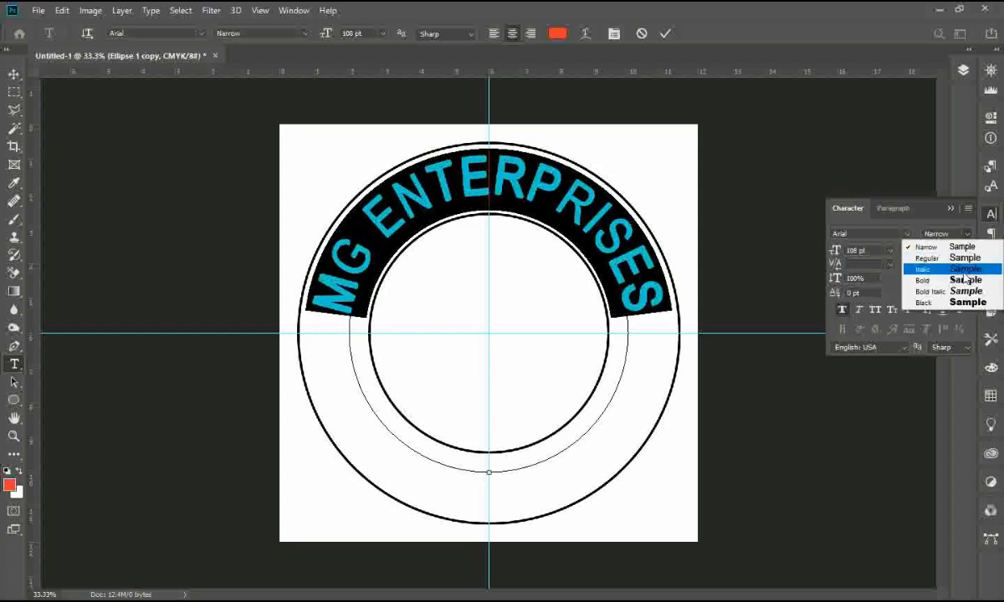
{"action": "left_click", "coordinate": [961, 280]}
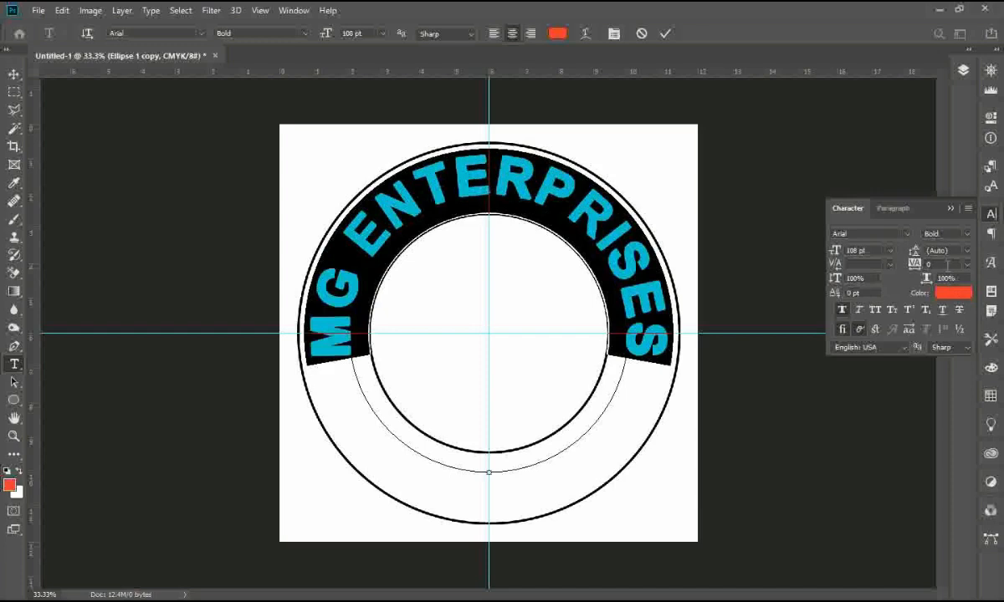
{"action": "key", "text": "ctrl+Return"}
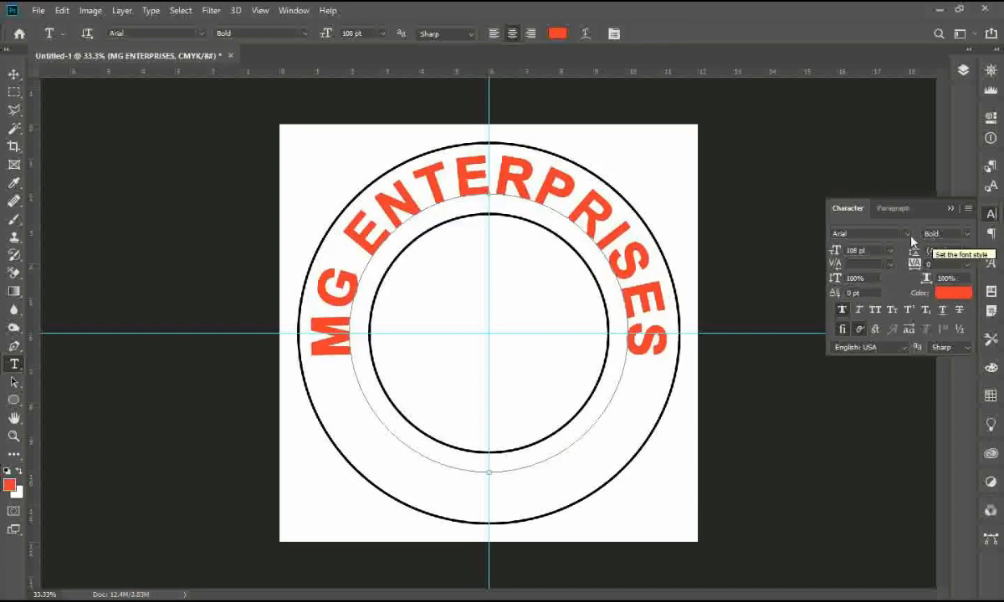
Step: Scale the circular path of the "MG ENTERPRISES" text down around its centre to 93.5%
{"action": "key", "text": "ctrl+t"}
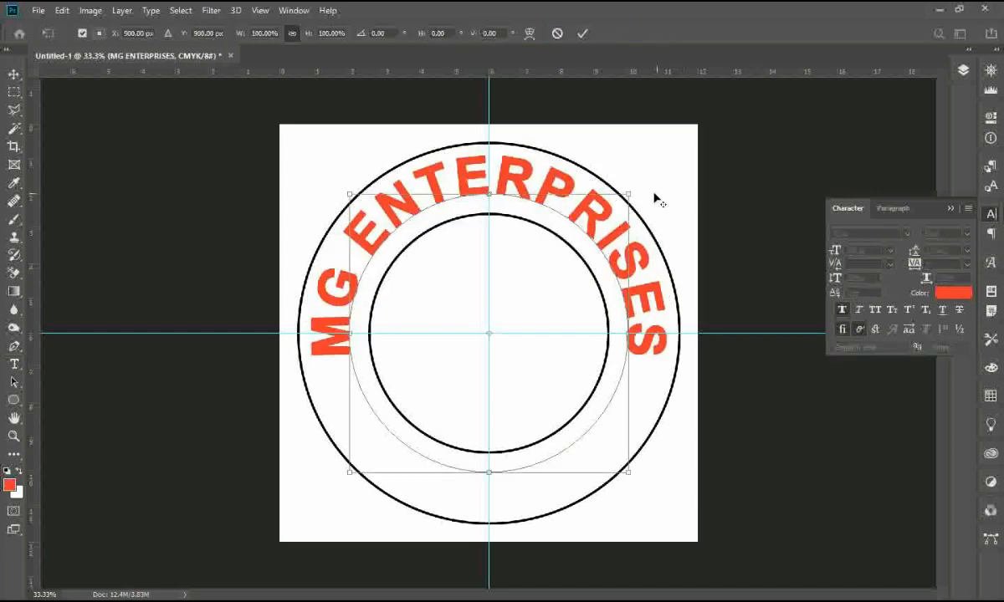
{"action": "left_click_drag", "start_coordinate": [628, 194], "coordinate": [617, 202]}
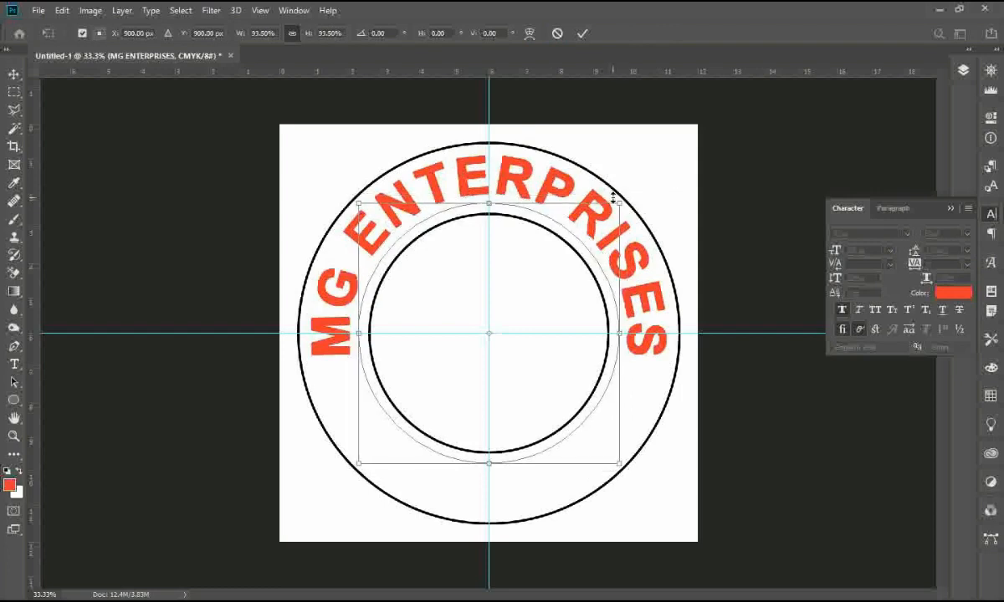
{"action": "key", "text": "Return"}
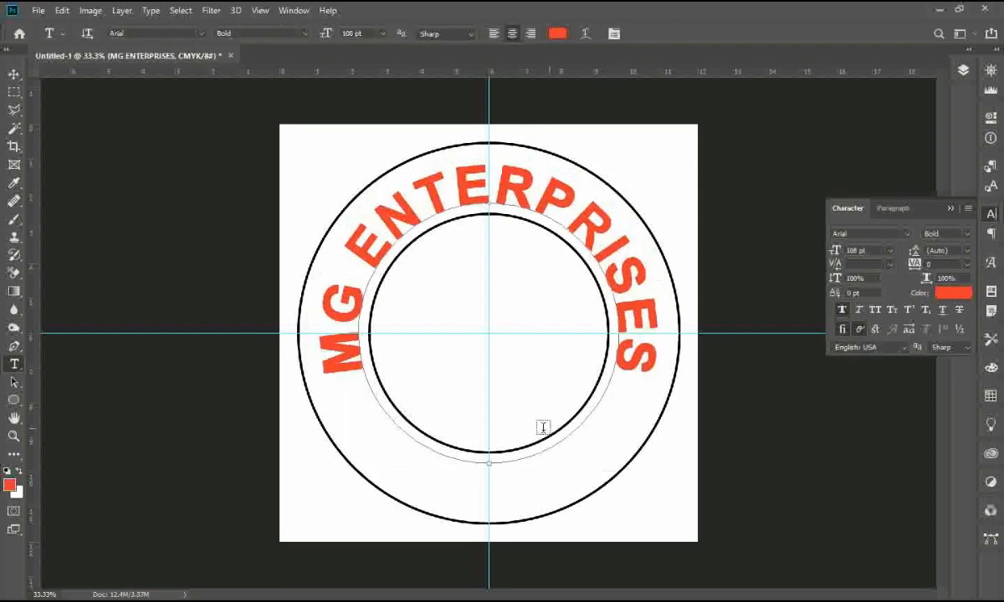
{"action": "key", "text": "v"}
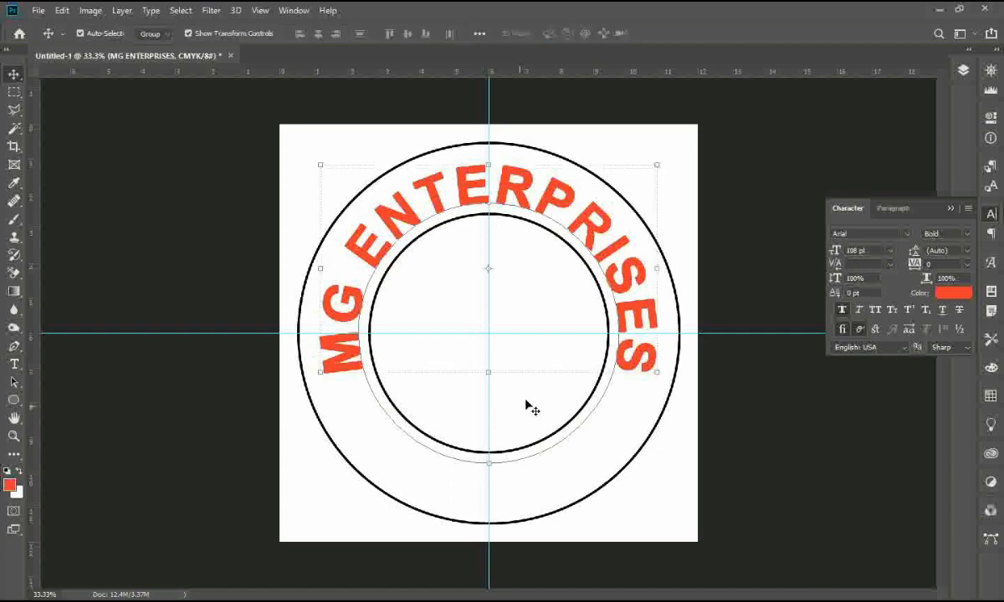
{"action": "left_click", "coordinate": [658, 404]}
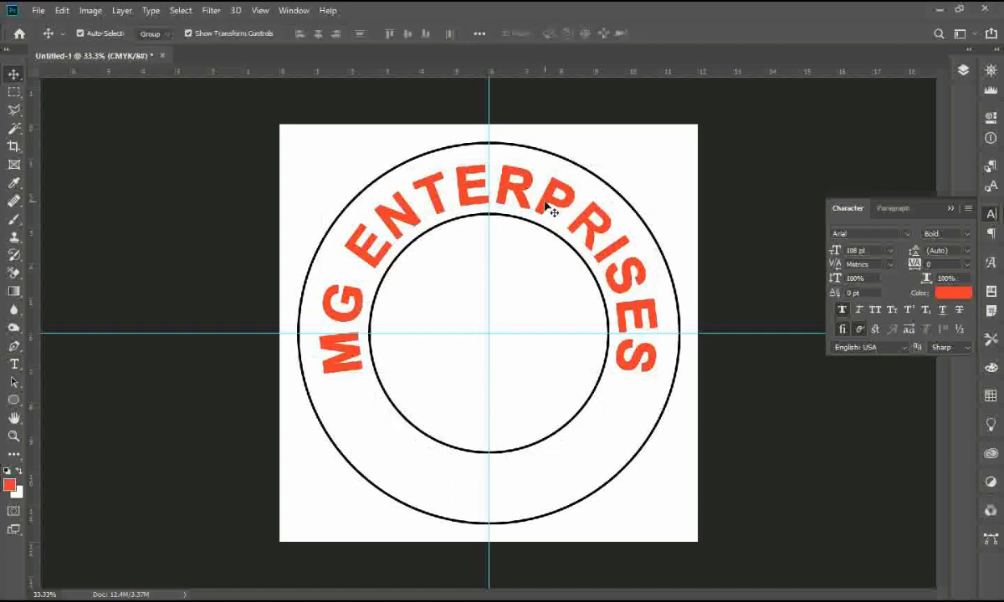
Step: Increase the vertical scale of the "MG ENTERPRISES" letters to 114%
{"action": "left_click", "coordinate": [514, 194]}
{"action": "left_click_drag", "start_coordinate": [866, 278], "coordinate": [821, 285]}
{"action": "scroll", "coordinate": [861, 282], "scroll_direction": "up", "scroll_amount": 2}
{"action": "scroll", "coordinate": [858, 279], "scroll_direction": "up", "scroll_amount": 8}
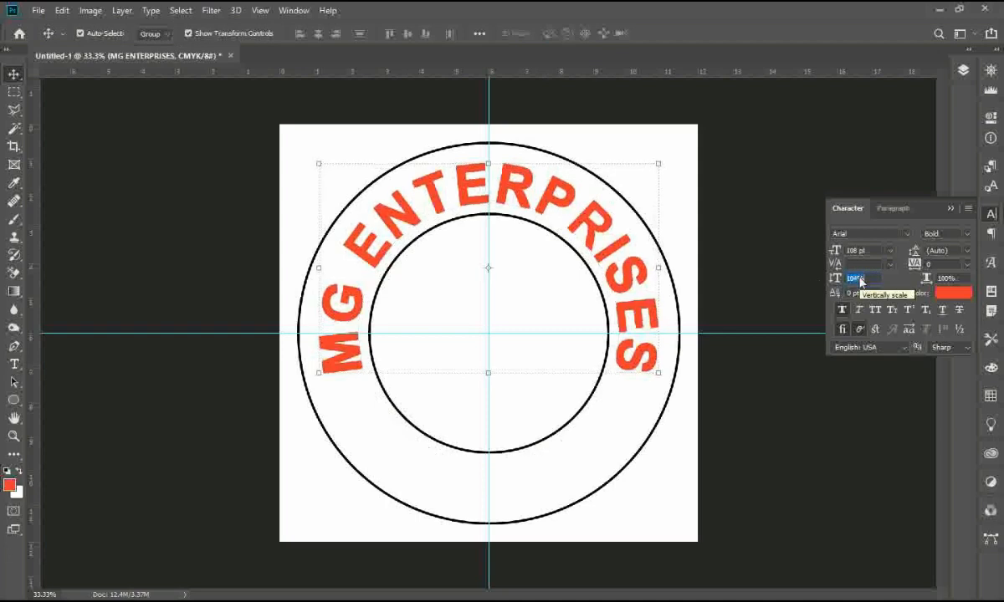
{"action": "scroll", "coordinate": [860, 281], "scroll_direction": "up", "scroll_amount": 5}
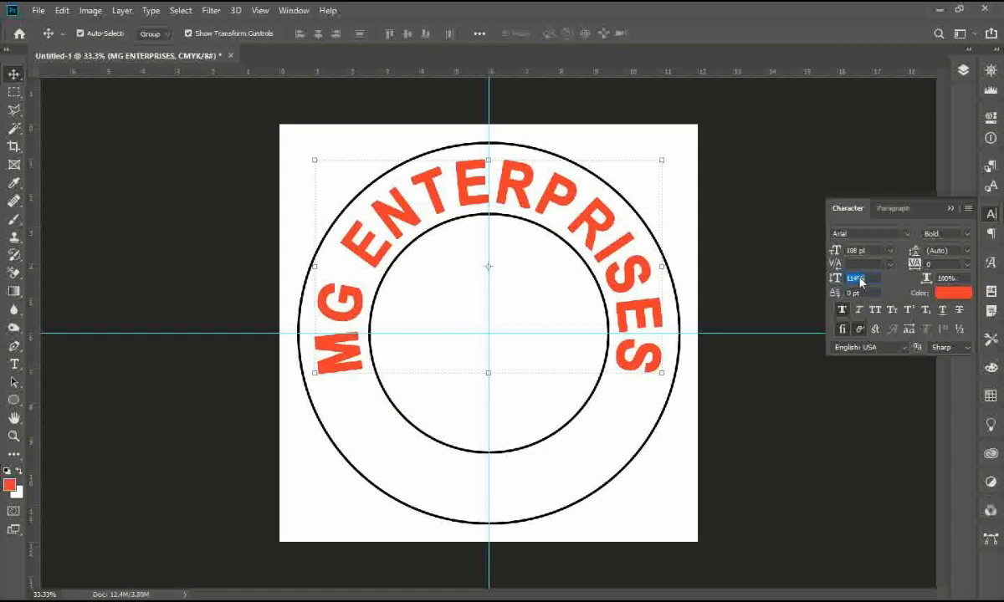
Step: Align the "MG ENTERPRISES" text to the horizontal centre of the whole canvas and clear the selection
{"action": "key", "text": "ctrl+a"}
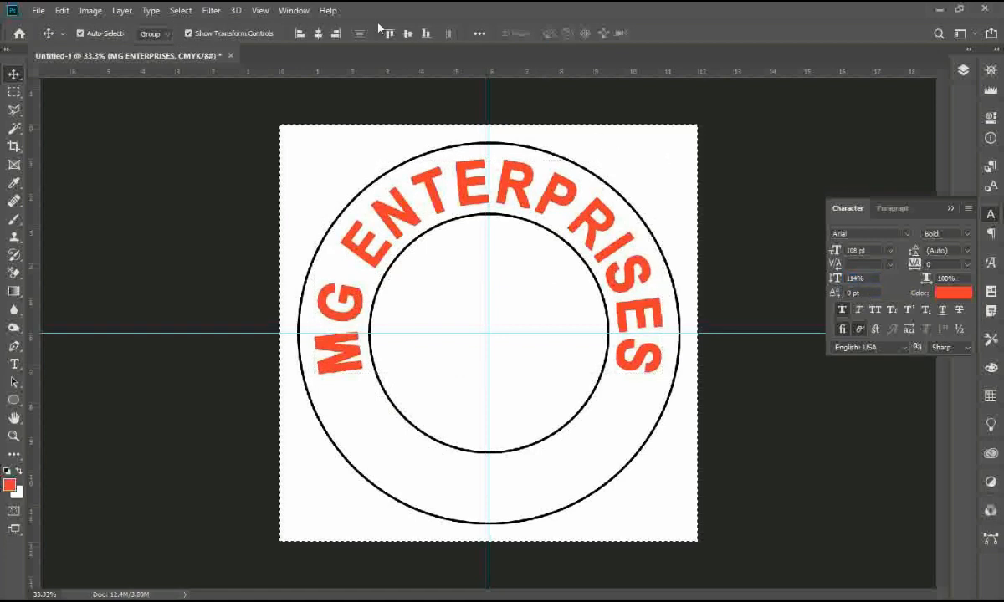
{"action": "left_click", "coordinate": [318, 36]}
{"action": "key", "text": "ctrl+d"}
{"action": "left_click", "coordinate": [776, 378]}
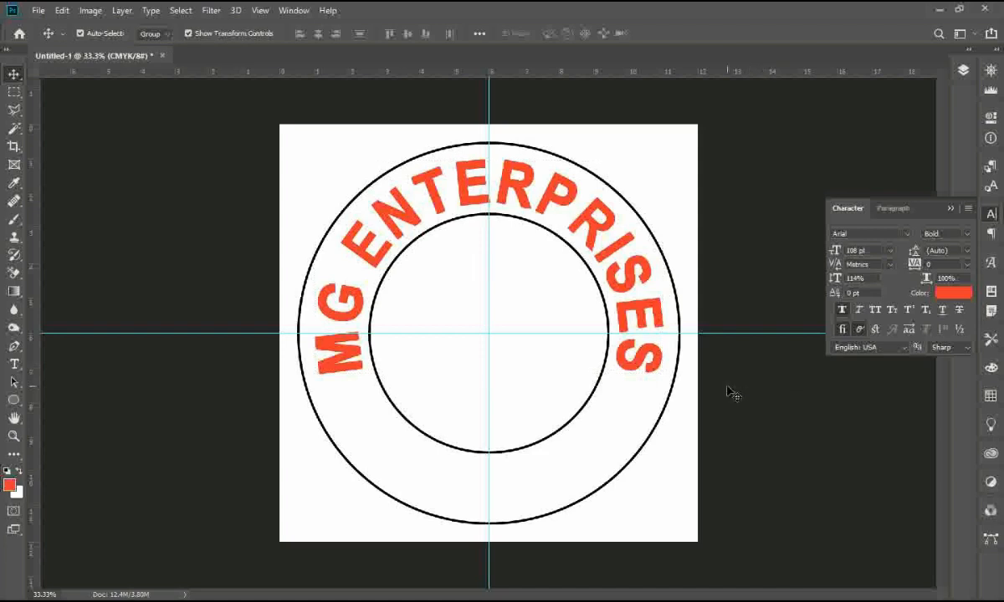
Step: Reduce the font size of the whole "MG ENTERPRISES" text to 102 pt
{"action": "left_click", "coordinate": [614, 265]}
{"action": "key", "text": "t"}
{"action": "left_click", "coordinate": [609, 244]}
{"action": "key", "text": "ctrl+a"}
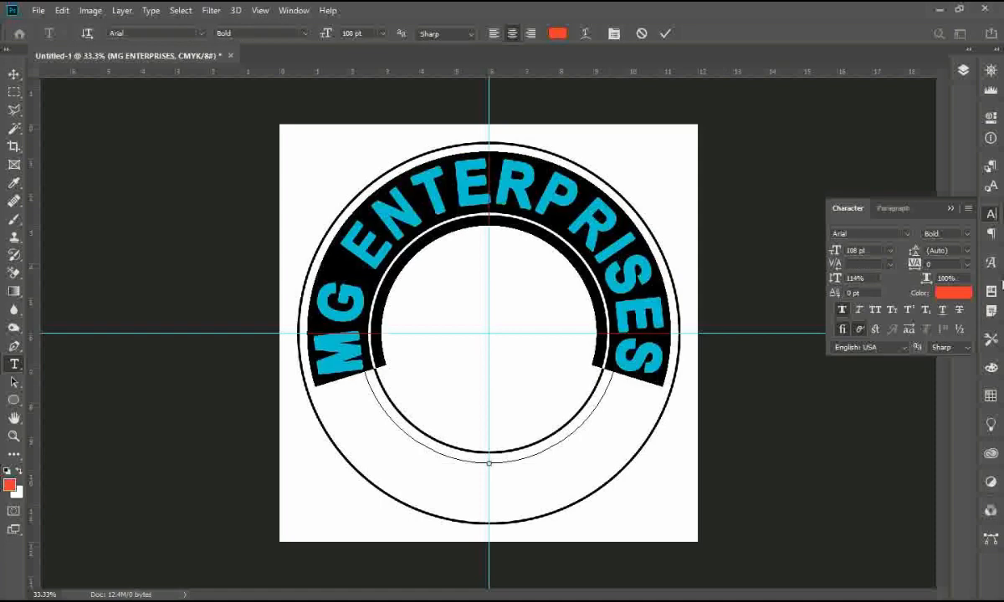
{"action": "left_click_drag", "start_coordinate": [868, 276], "coordinate": [832, 254]}
{"action": "key", "text": "Down"}
{"action": "key", "text": "Down"}
{"action": "key", "text": "Down"}
{"action": "key", "text": "Down"}
{"action": "key", "text": "Down"}
{"action": "key", "text": "Down"}
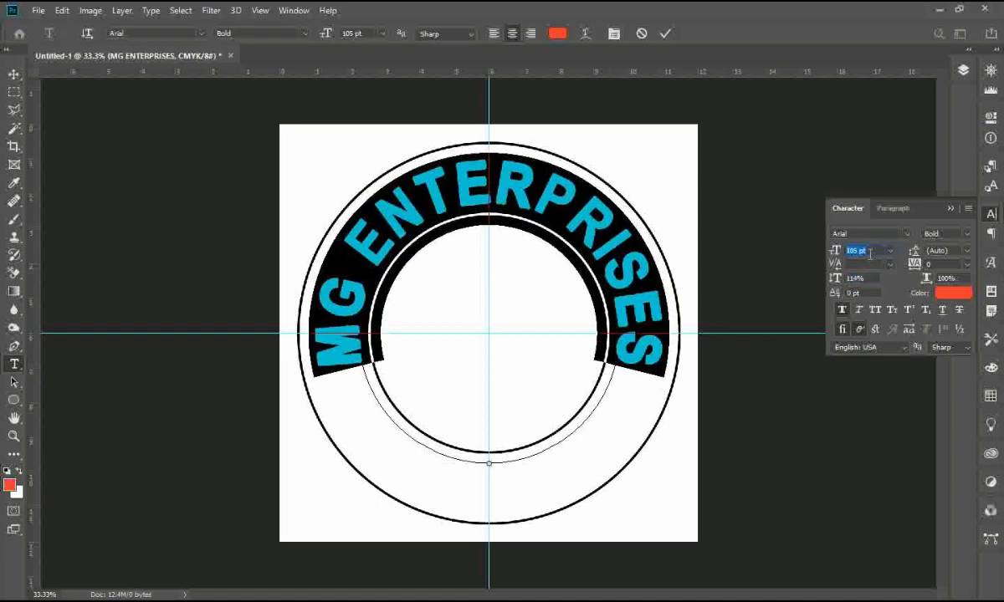
{"action": "key", "text": "ctrl+Return"}
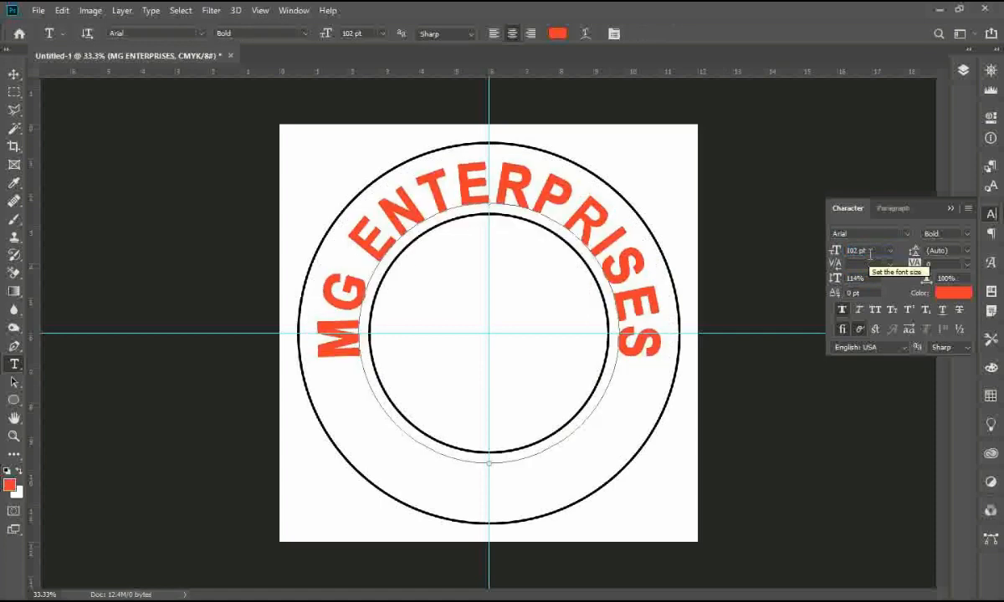
Step: Enlarge the circular path of the "MG ENTERPRISES" text slightly around its centre so the letters sit midway between the two circles
{"action": "key", "text": "ctrl+t"}
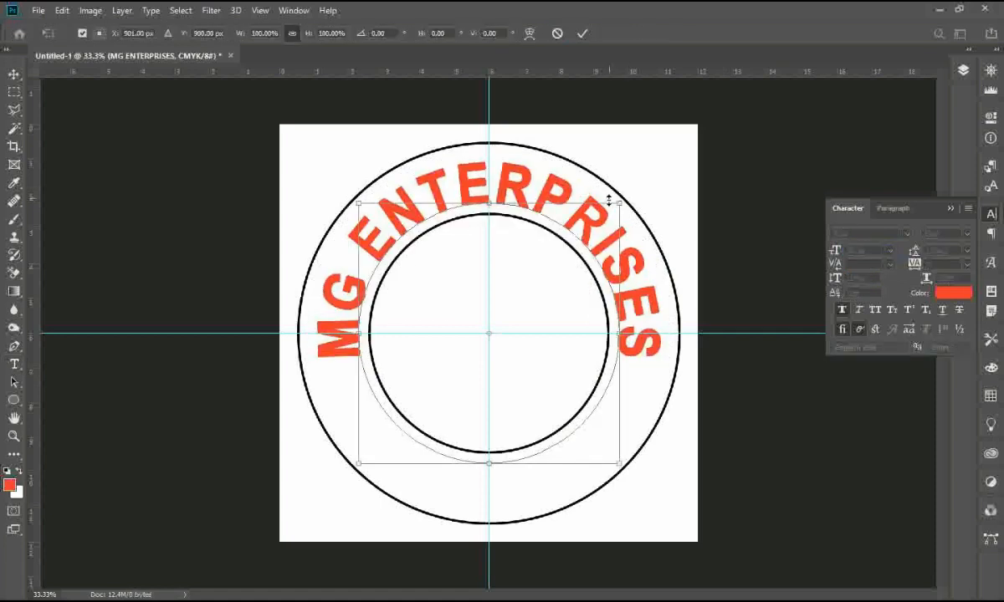
{"action": "left_click_drag", "start_coordinate": [624, 202], "coordinate": [627, 199]}
{"action": "key", "text": "Return"}
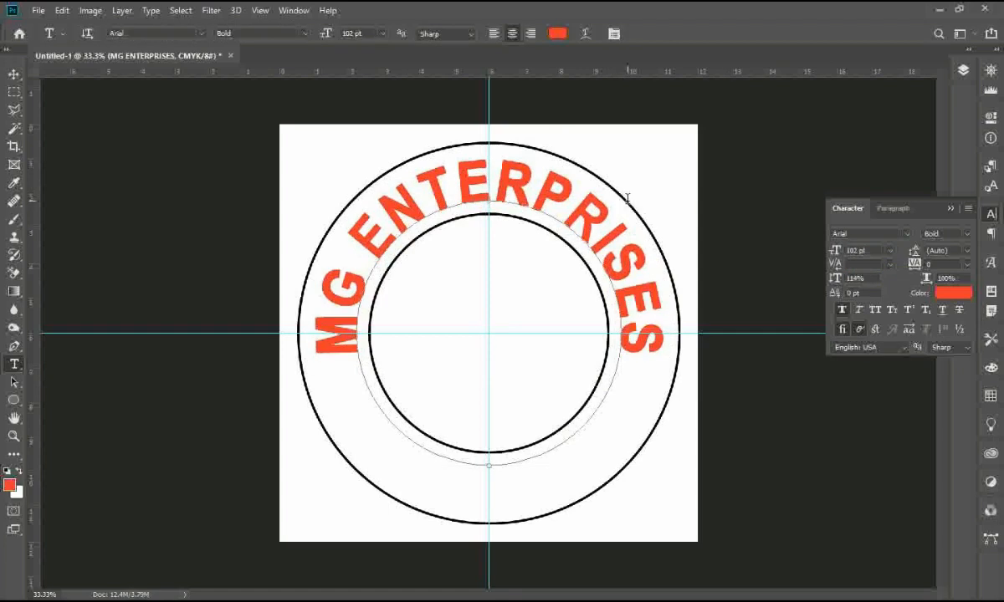
{"action": "key", "text": "v"}
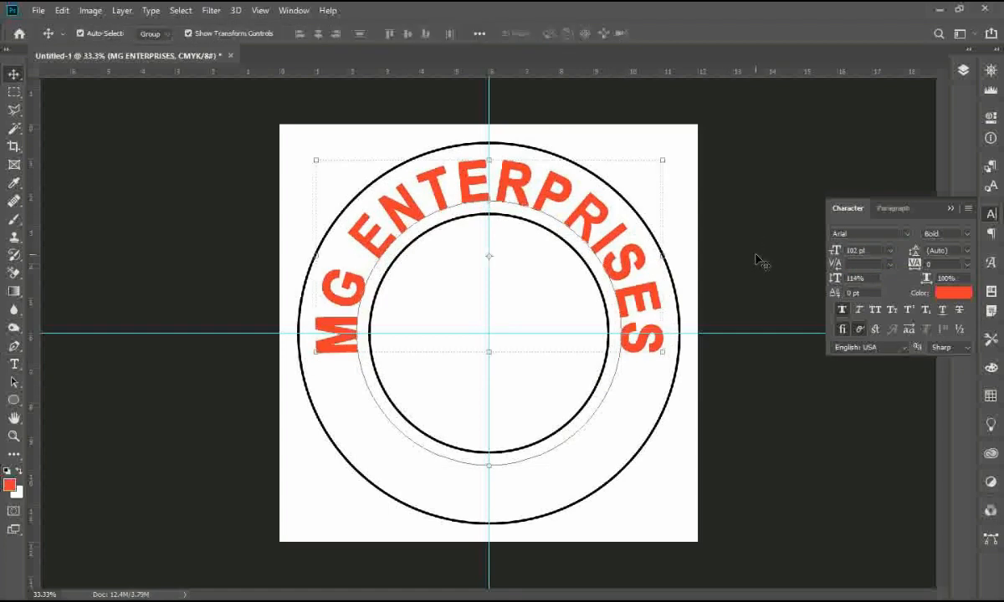
{"action": "left_click", "coordinate": [782, 423]}
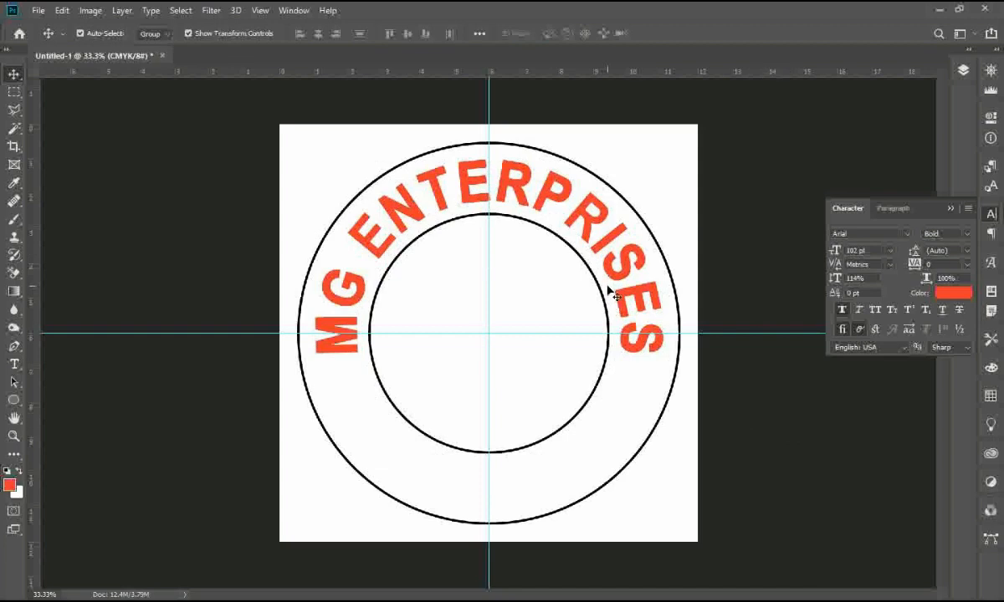
Step: Create a 10 x 10 in ellipse path drawn from its centre at the guide intersection
{"action": "key", "text": "u"}
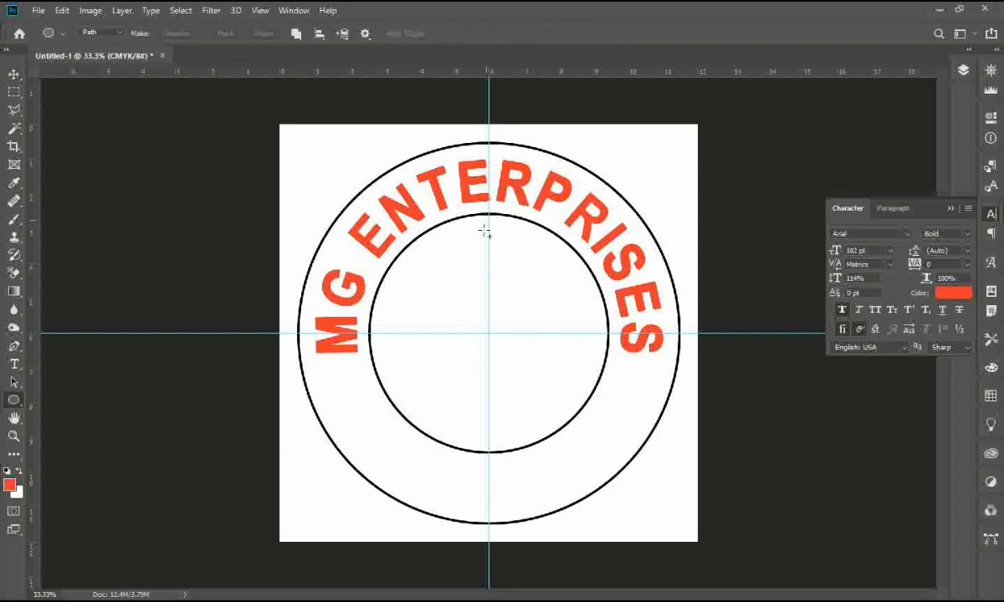
{"action": "left_click", "coordinate": [490, 334]}
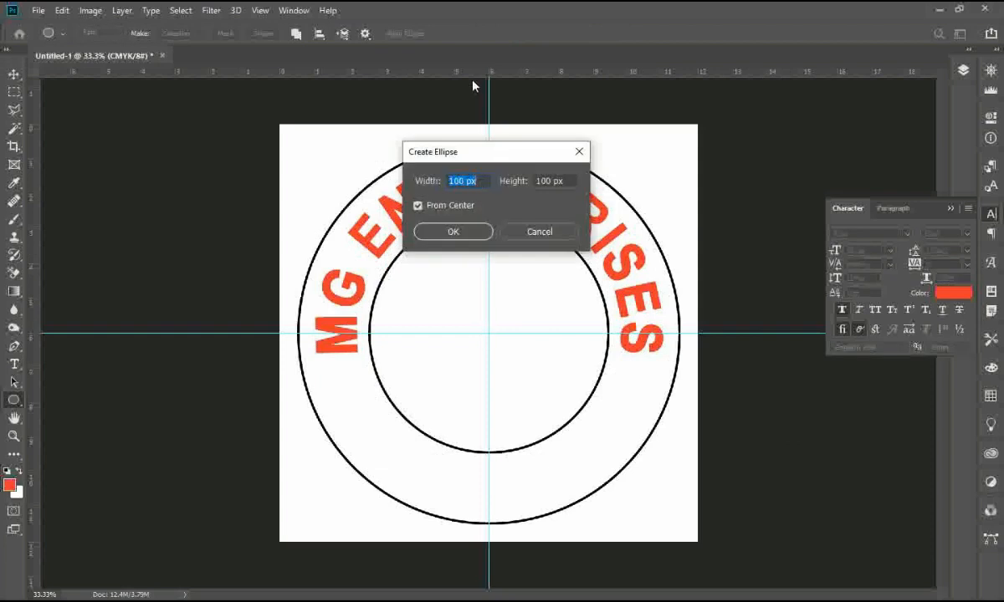
{"action": "type", "text": "10 in"}
{"action": "key", "text": "Tab"}
{"action": "type", "text": "10 in"}
{"action": "key", "text": "Return"}
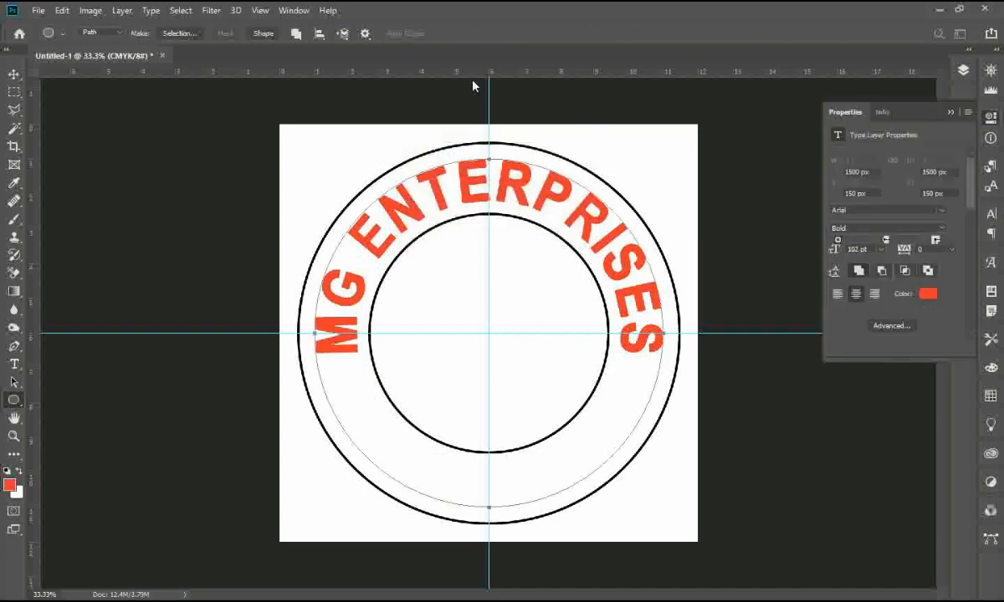
Step: Add the text "ESTD: 2010" along the inside of the new circular path at the bottom of the stamp
{"action": "key", "text": "t"}
{"action": "left_click", "coordinate": [504, 502]}
{"action": "type", "text": "ESTD"}
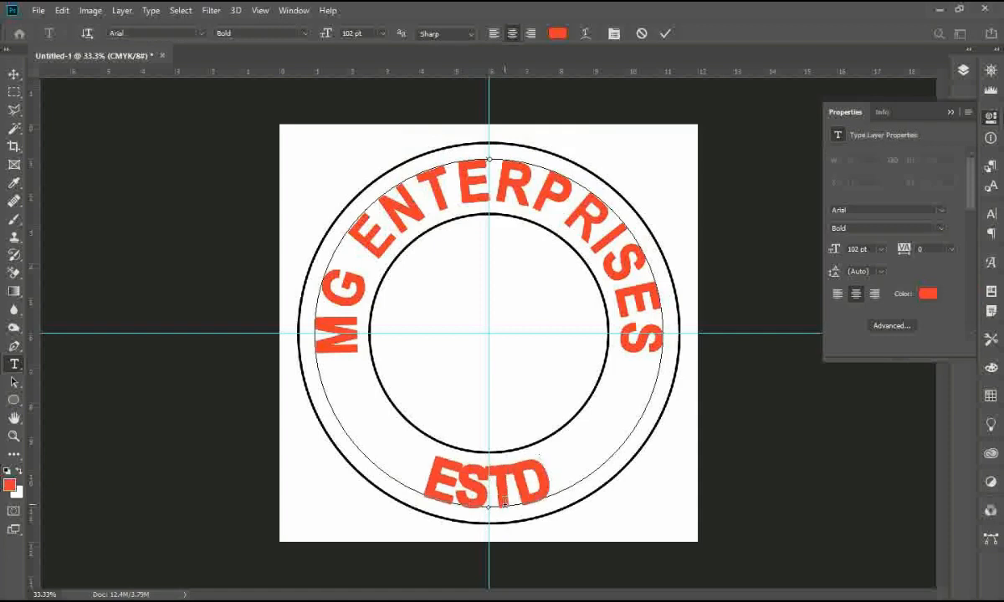
{"action": "type", "text": ": 2010"}
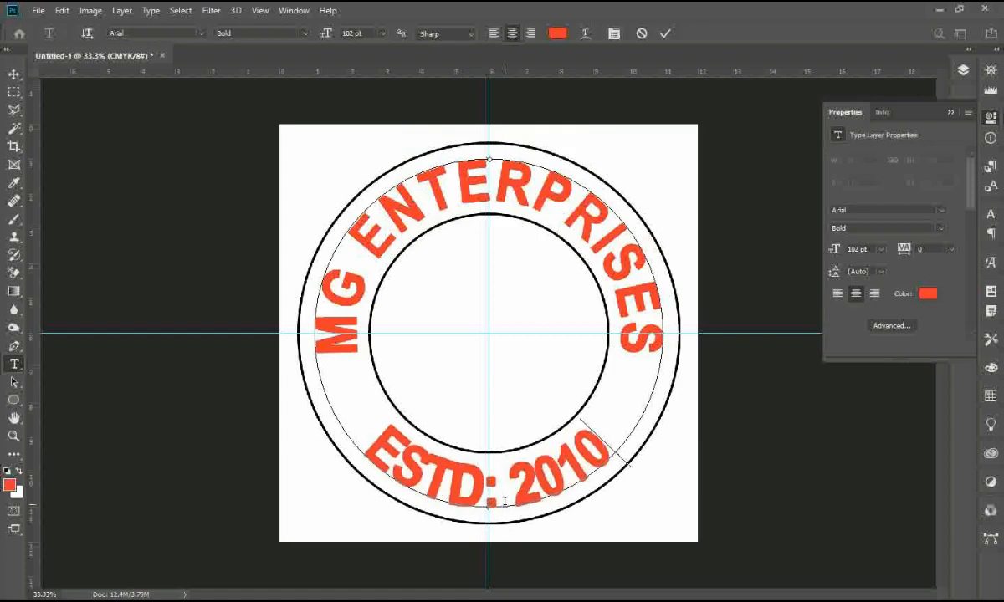
Step: Set the whole "ESTD: 2010" text to the Regular font style with a tracking of 160
{"action": "key", "text": "ctrl+a"}
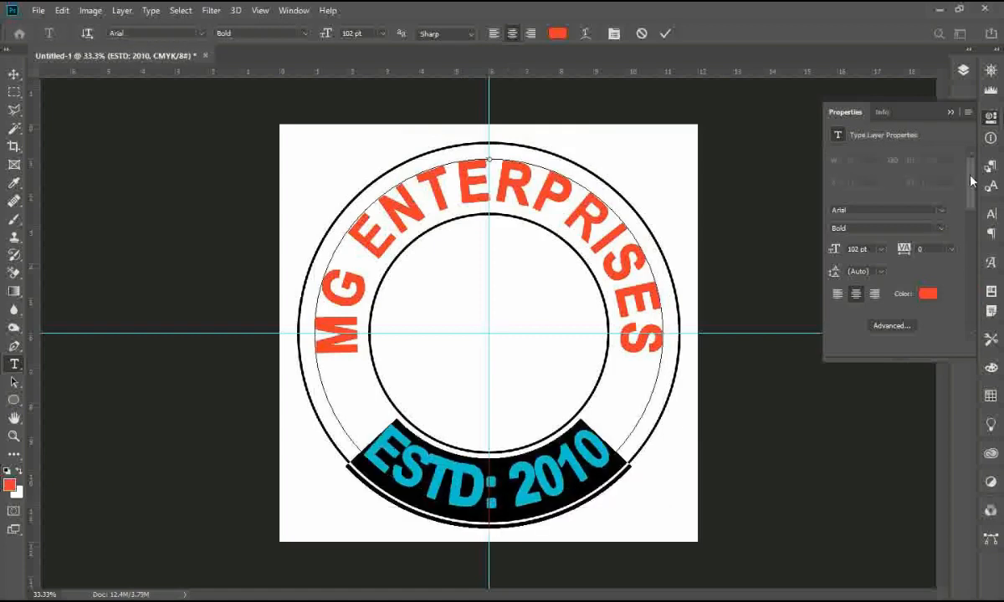
{"action": "left_click", "coordinate": [988, 216]}
{"action": "left_click", "coordinate": [970, 235]}
{"action": "left_click", "coordinate": [924, 255]}
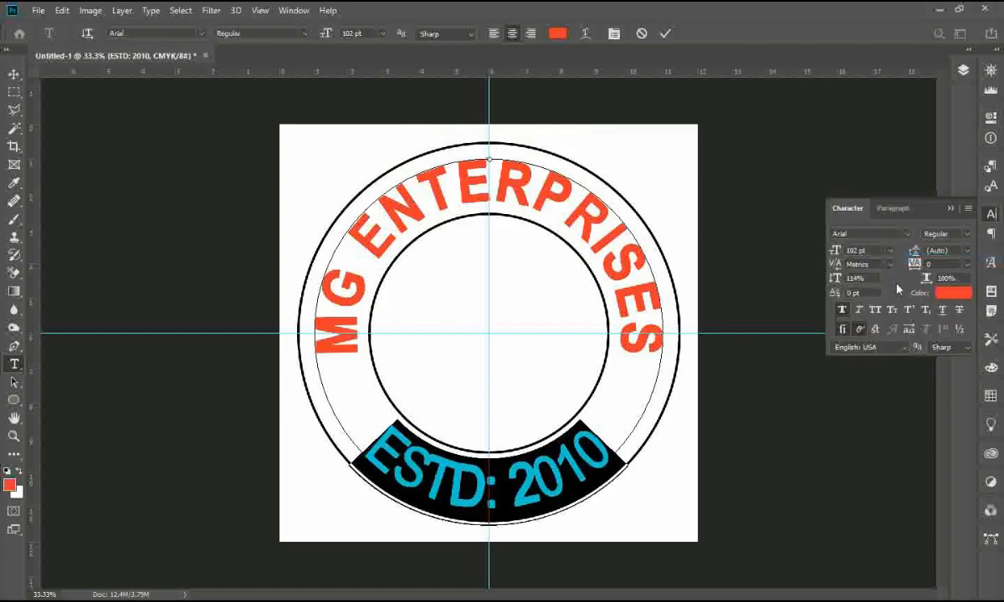
{"action": "left_click", "coordinate": [873, 279]}
{"action": "left_click", "coordinate": [941, 277]}
{"action": "left_click", "coordinate": [869, 276]}
{"action": "left_click_drag", "start_coordinate": [903, 264], "coordinate": [914, 266]}
{"action": "key", "text": "ctrl+Return"}
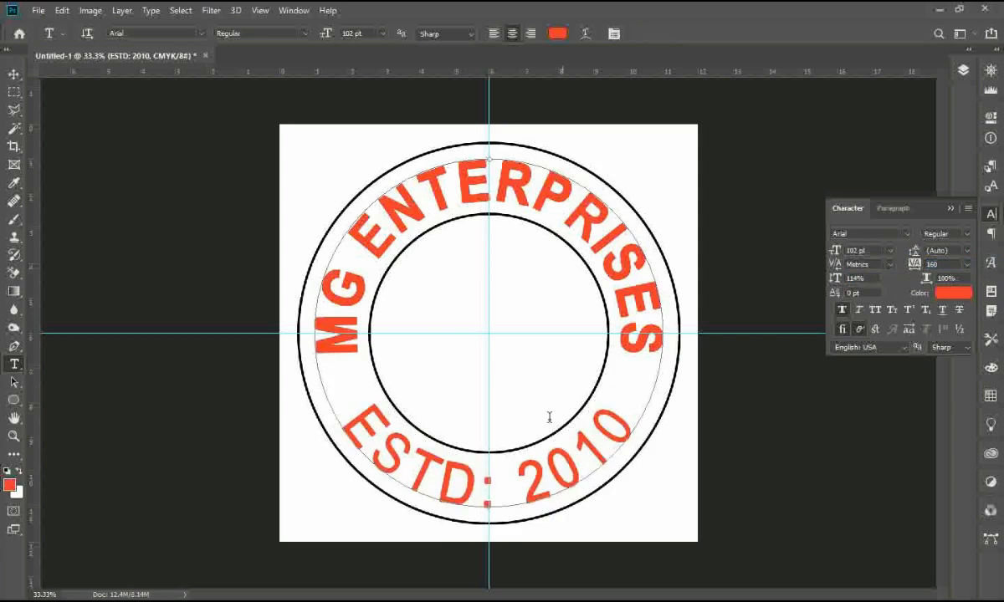
Step: Change the font style of the whole "ESTD: 2010" text to Bold
{"action": "left_click", "coordinate": [545, 479]}
{"action": "key", "text": "ctrl+a"}
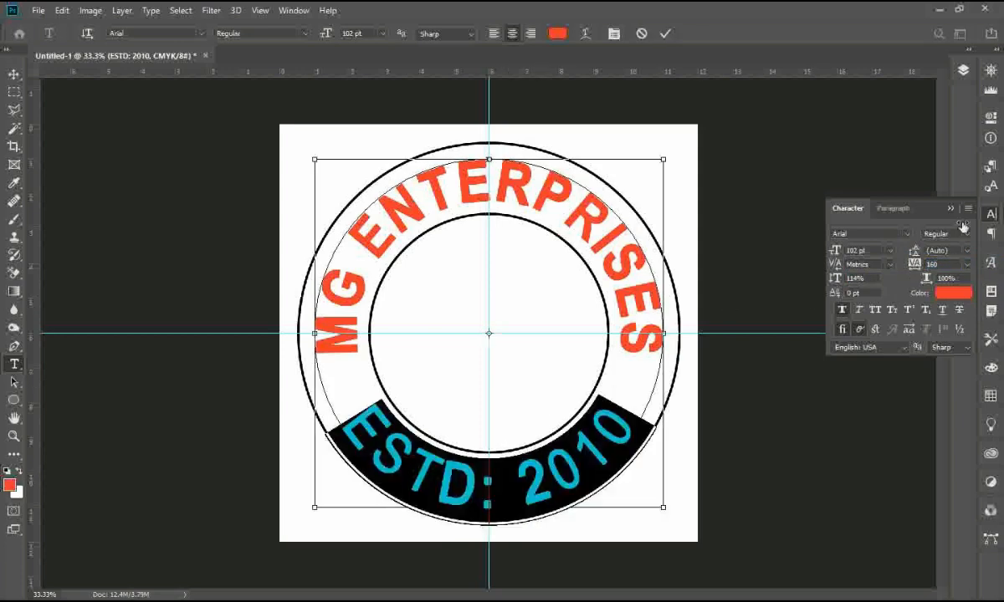
{"action": "left_click", "coordinate": [966, 233]}
{"action": "left_click", "coordinate": [962, 280]}
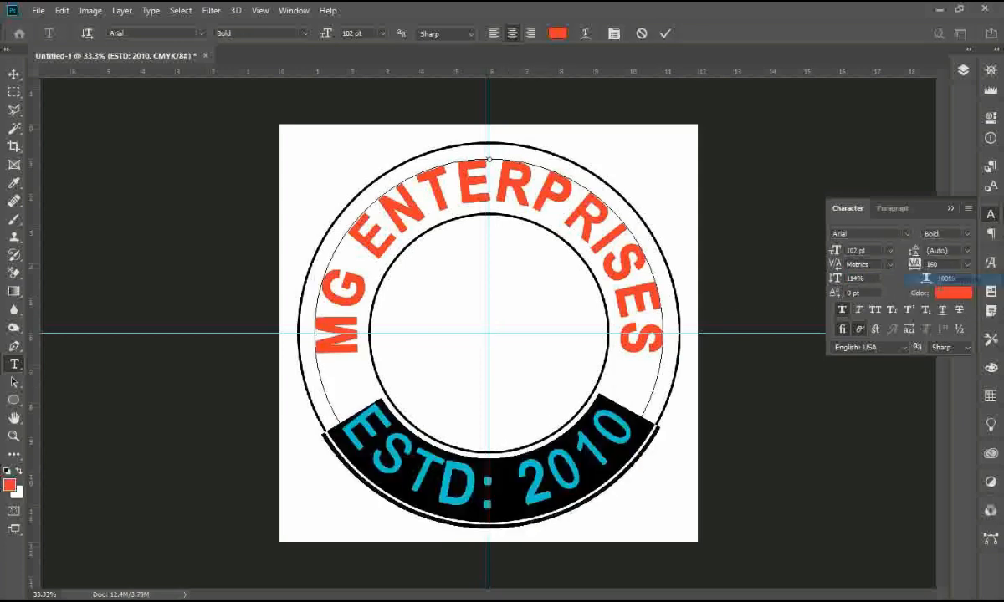
{"action": "key", "text": "ctrl+Return"}
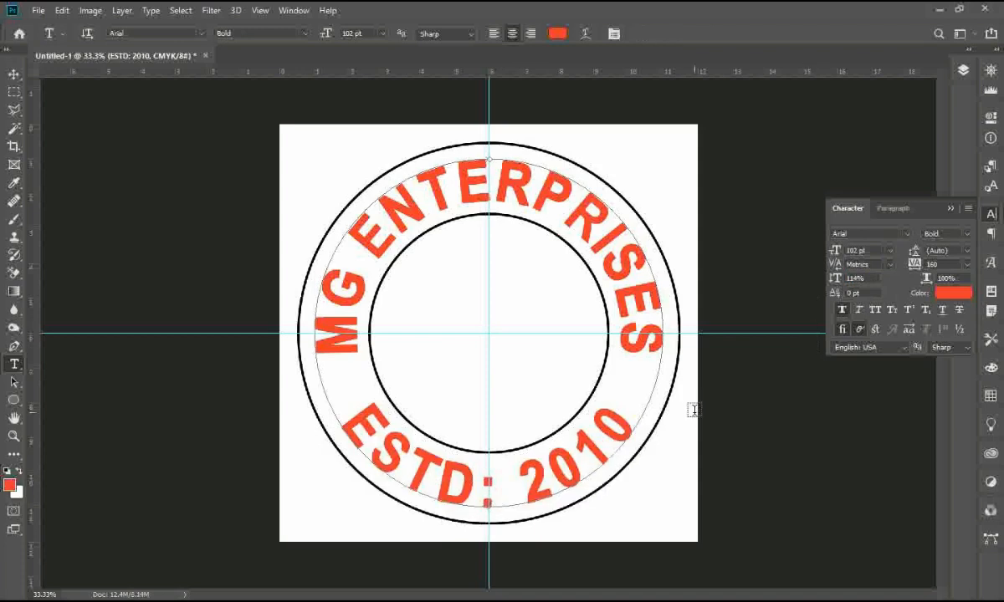
Step: Fill the outer circle shape with solid light blue
{"action": "key", "text": "v"}
{"action": "left_click", "coordinate": [739, 473]}
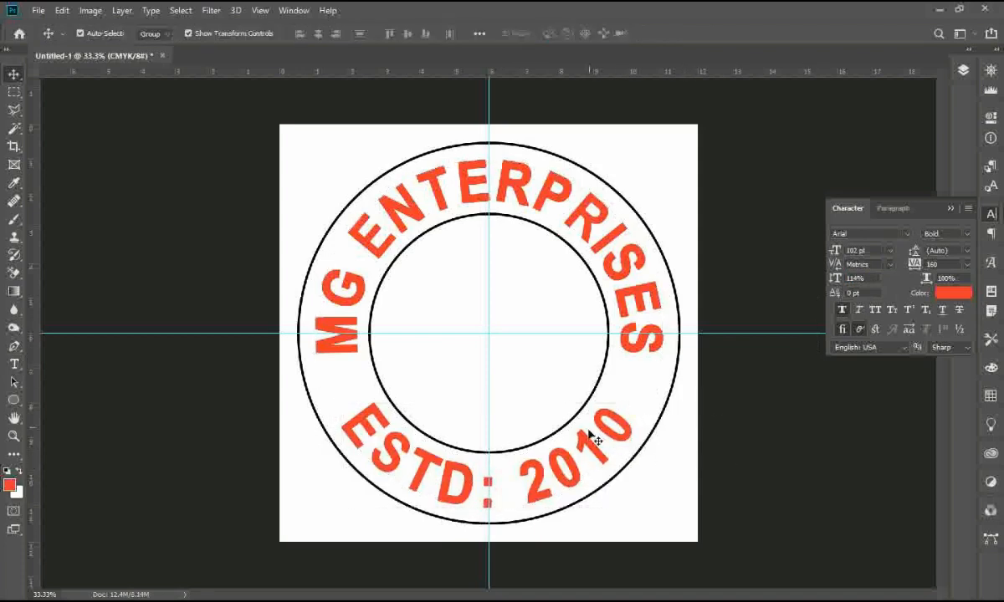
{"action": "left_click", "coordinate": [607, 362]}
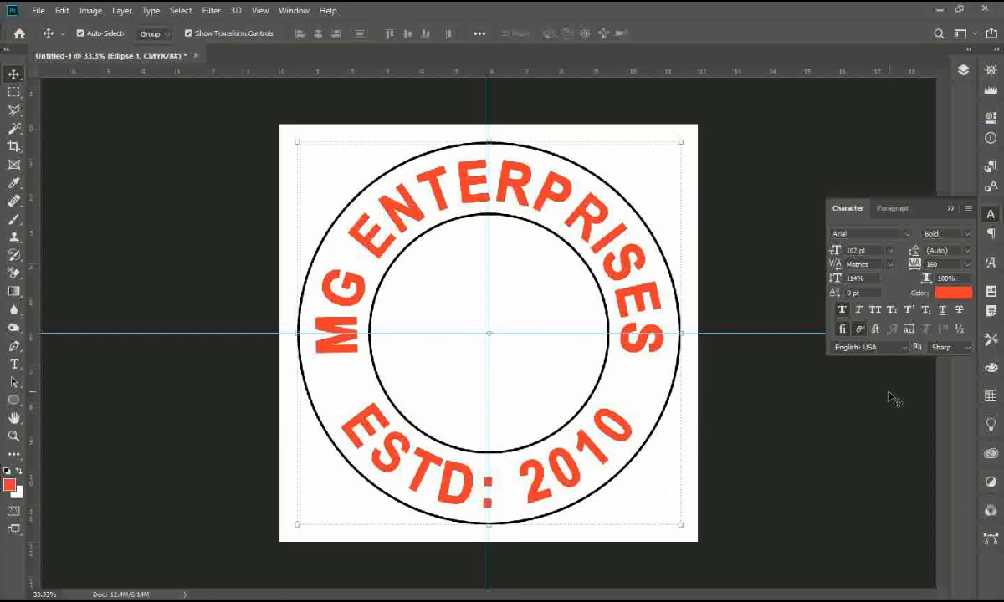
{"action": "key", "text": "u"}
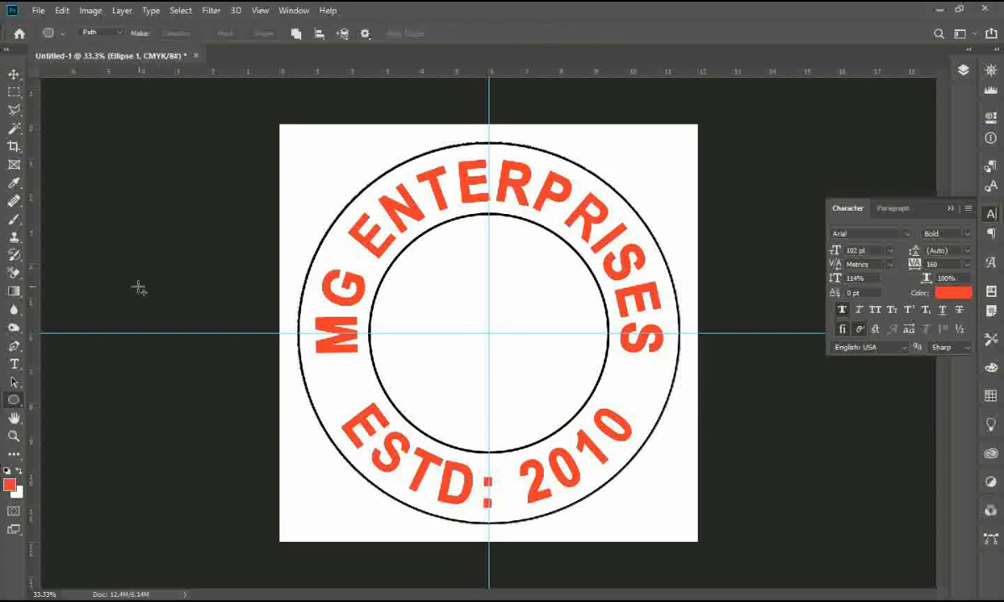
{"action": "key", "text": "v"}
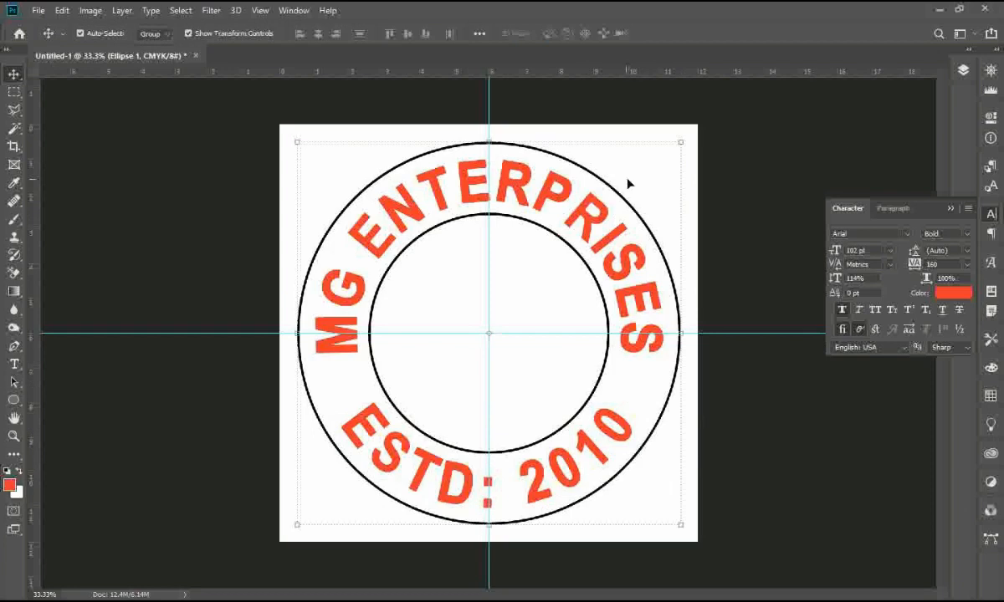
{"action": "left_click", "coordinate": [962, 71]}
{"action": "key", "text": "u"}
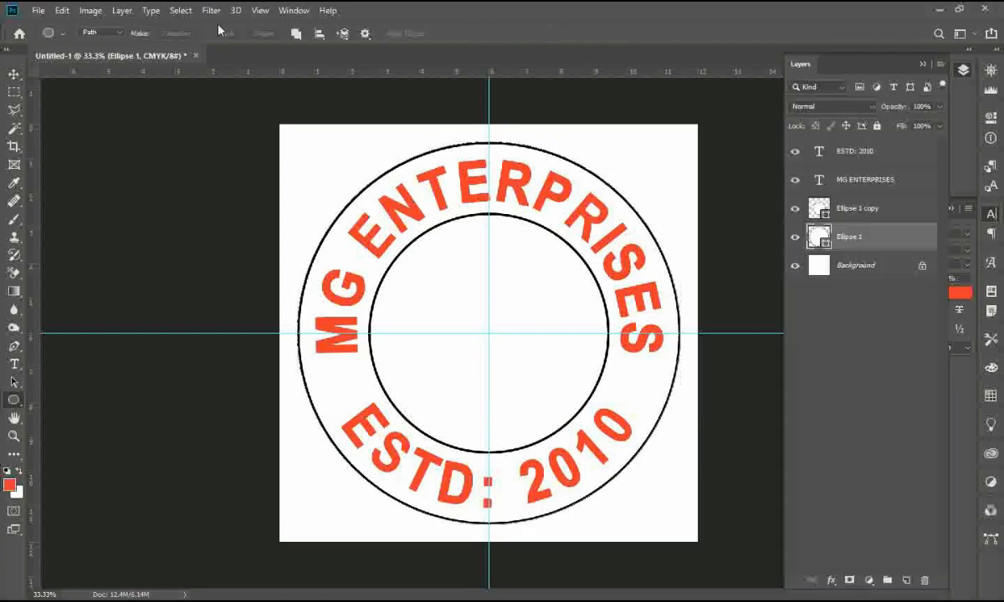
{"action": "left_click", "coordinate": [109, 32]}
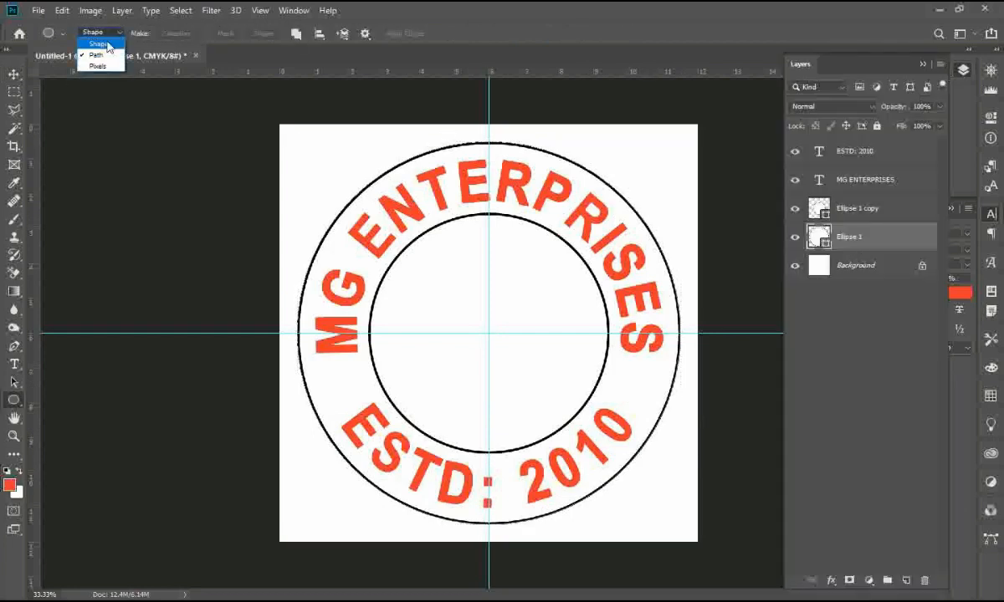
{"action": "left_click", "coordinate": [99, 44]}
{"action": "left_click", "coordinate": [155, 33]}
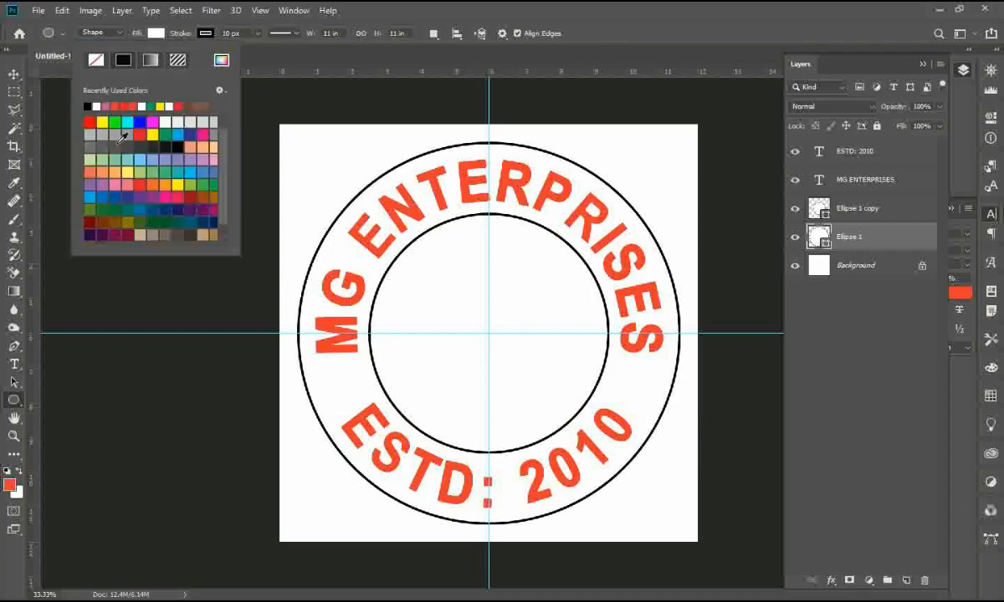
{"action": "left_click", "coordinate": [91, 198]}
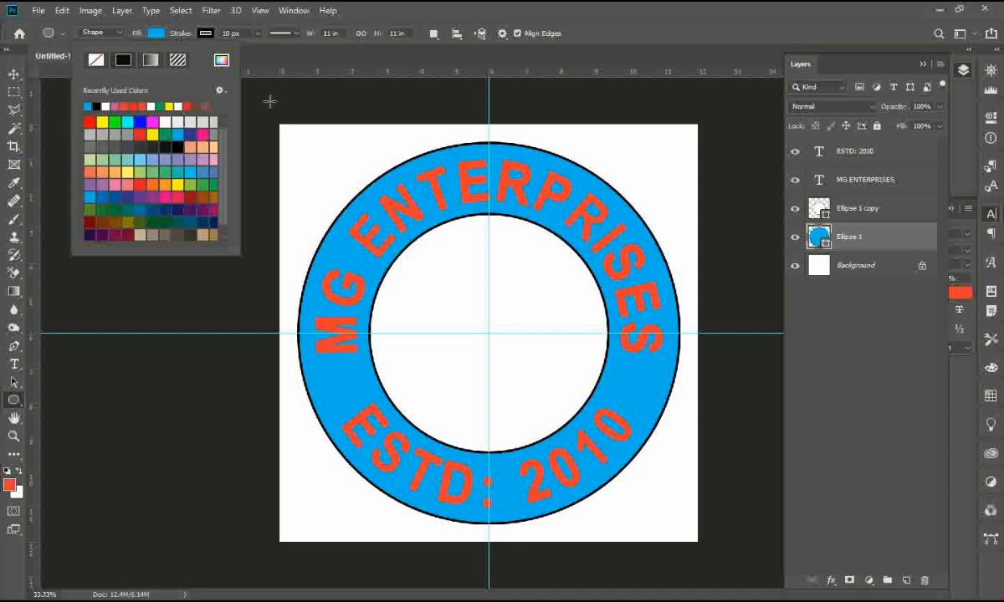
Step: Change the colour of the curved "MG ENTERPRISES" text to white
{"action": "key", "text": "v"}
{"action": "left_click", "coordinate": [332, 237]}
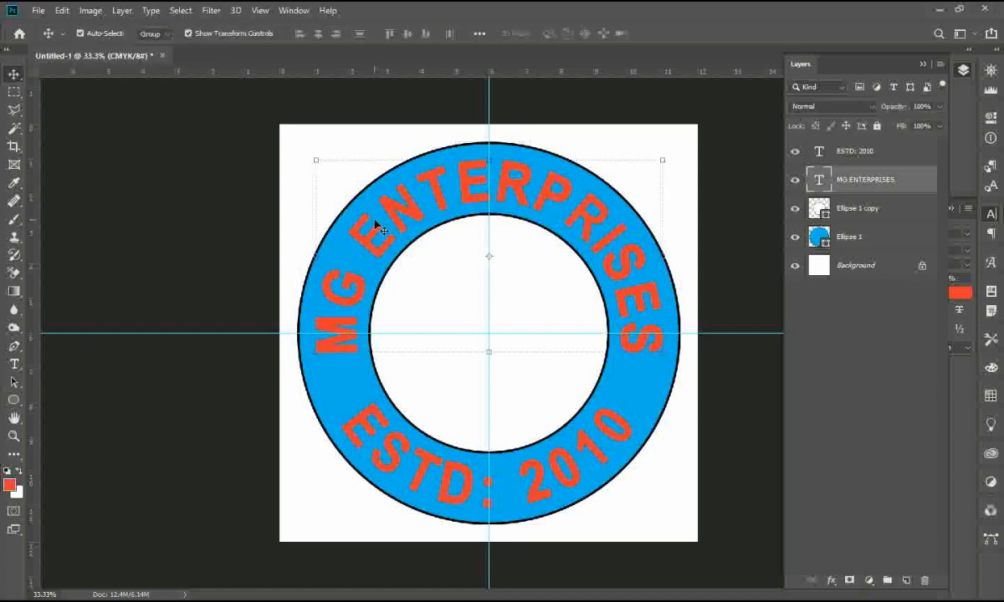
{"action": "key", "text": "t"}
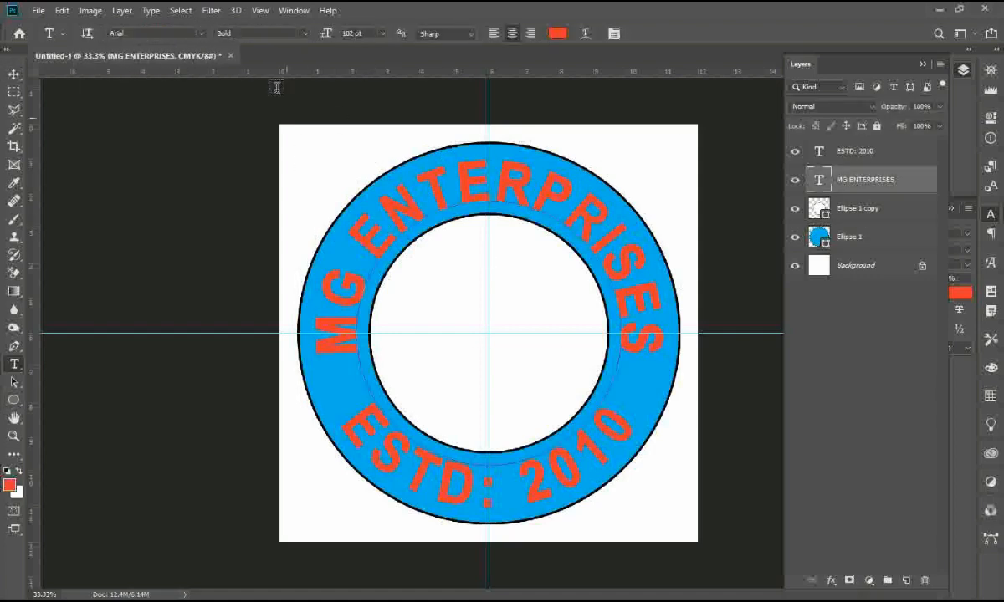
{"action": "left_click", "coordinate": [558, 40]}
{"action": "left_click_drag", "start_coordinate": [334, 399], "coordinate": [1, 241]}
{"action": "key", "text": "Return"}
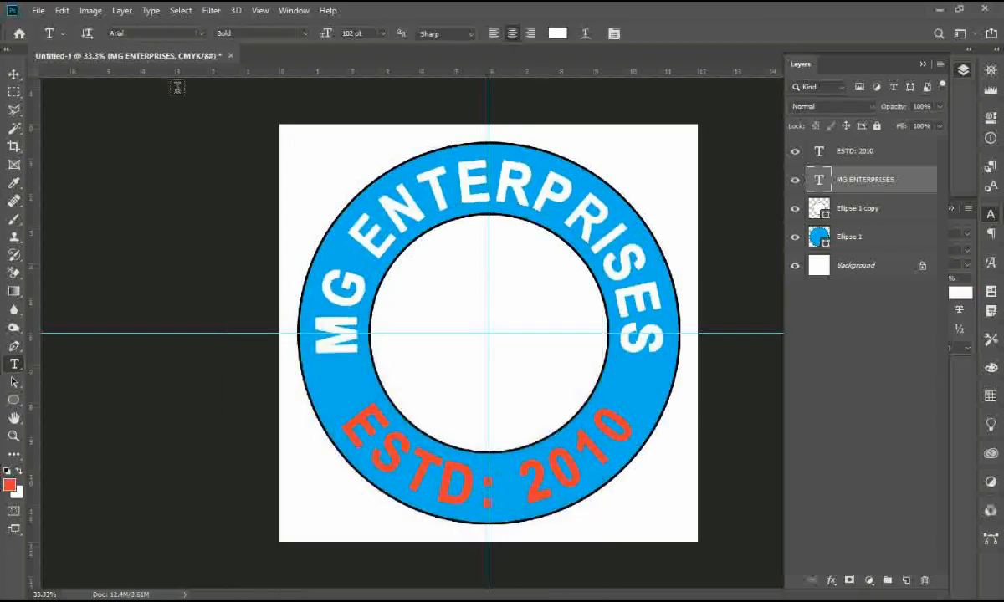
Step: Change the colour of the whole "ESTD: 2010" text to dark blue
{"action": "triple_click", "coordinate": [374, 441]}
{"action": "left_click", "coordinate": [558, 35]}
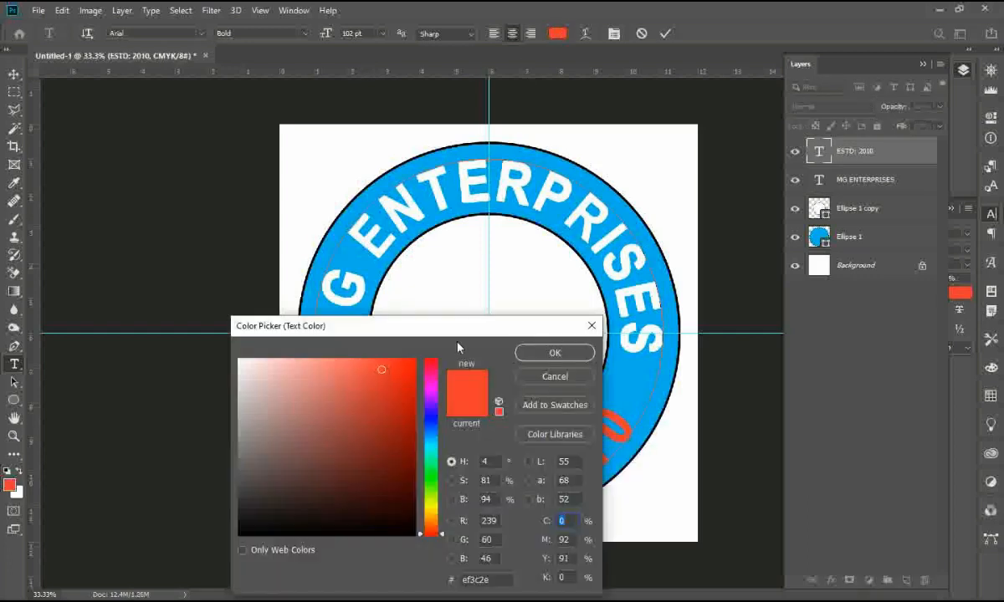
{"action": "left_click_drag", "start_coordinate": [428, 425], "coordinate": [413, 443]}
{"action": "left_click", "coordinate": [414, 440]}
{"action": "left_click", "coordinate": [410, 429]}
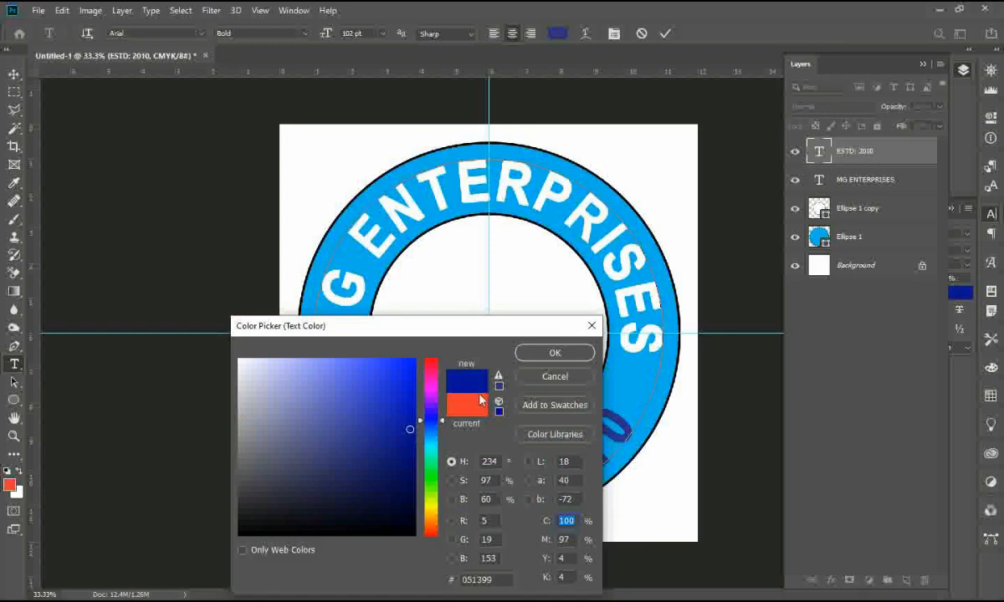
{"action": "left_click", "coordinate": [389, 445]}
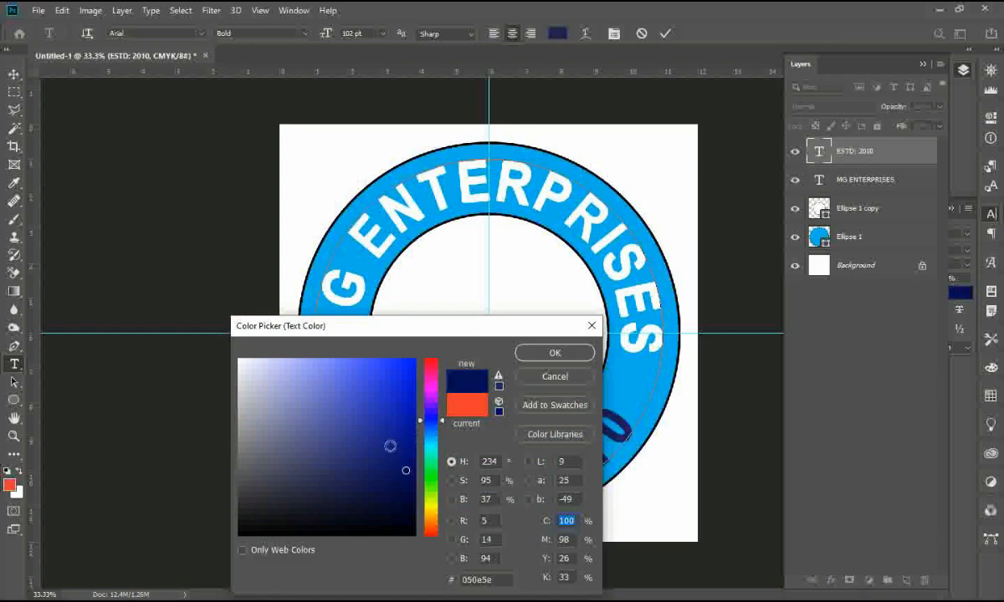
{"action": "left_click", "coordinate": [552, 355]}
{"action": "key", "text": "ctrl+Return"}
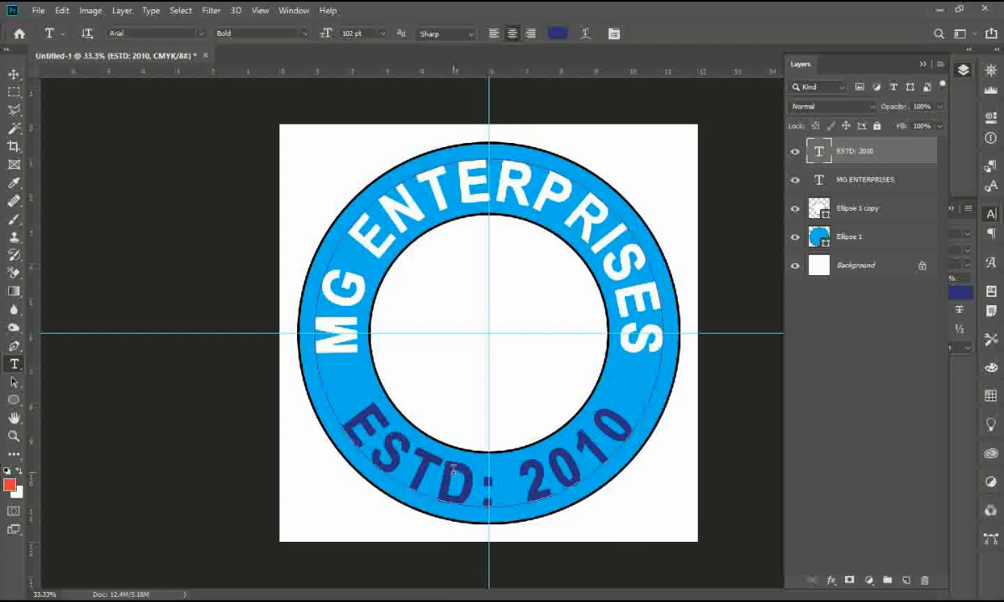
Step: Recolour the whole "ESTD: 2010" text white (ffffff)
{"action": "left_click", "coordinate": [449, 478]}
{"action": "key", "text": "ctrl+a"}
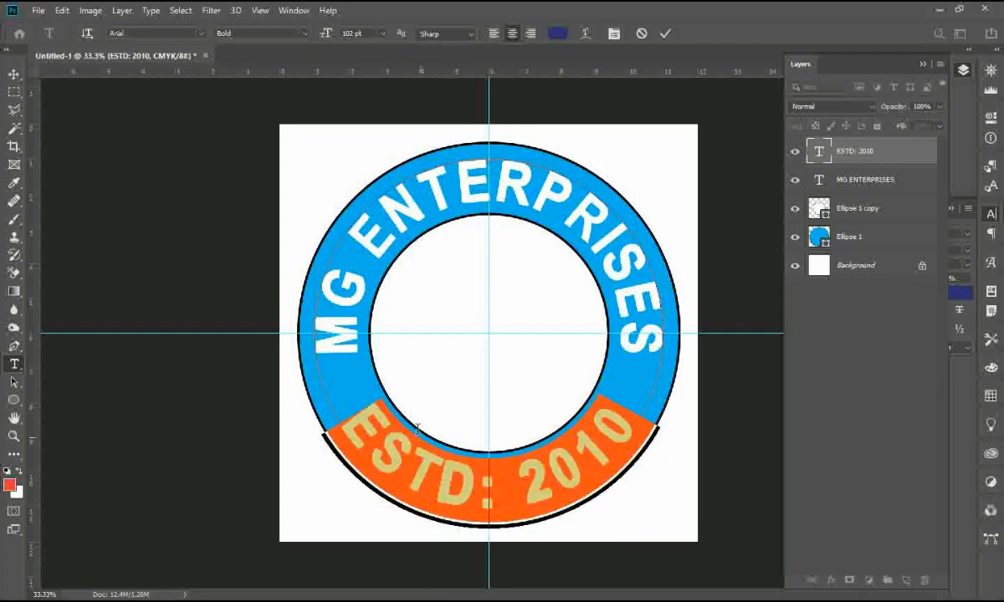
{"action": "left_click", "coordinate": [557, 34]}
{"action": "left_click_drag", "start_coordinate": [439, 447], "coordinate": [112, 320]}
{"action": "left_click", "coordinate": [409, 398]}
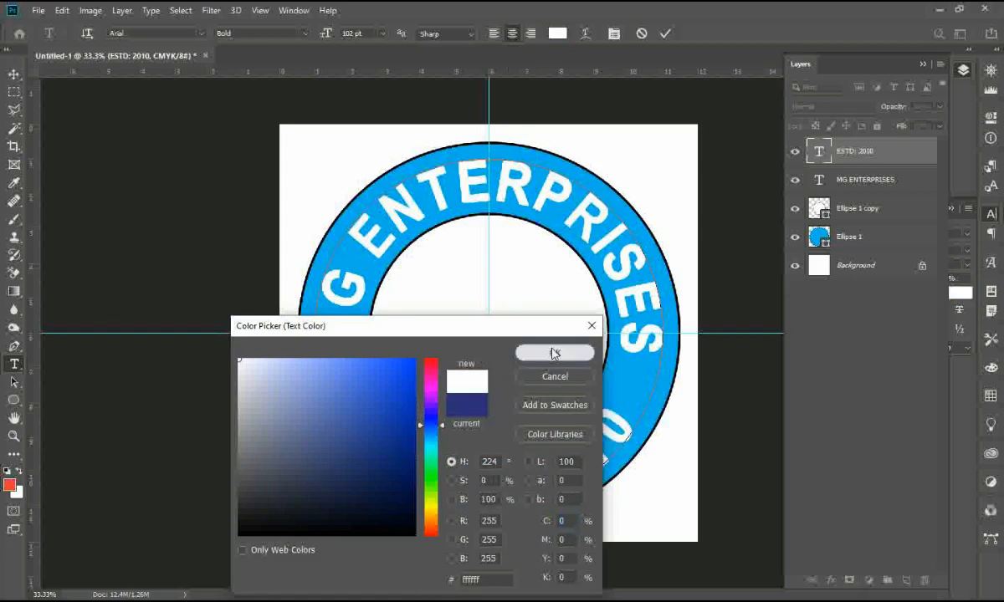
{"action": "left_click", "coordinate": [553, 354]}
{"action": "key", "text": "ctrl+Return"}
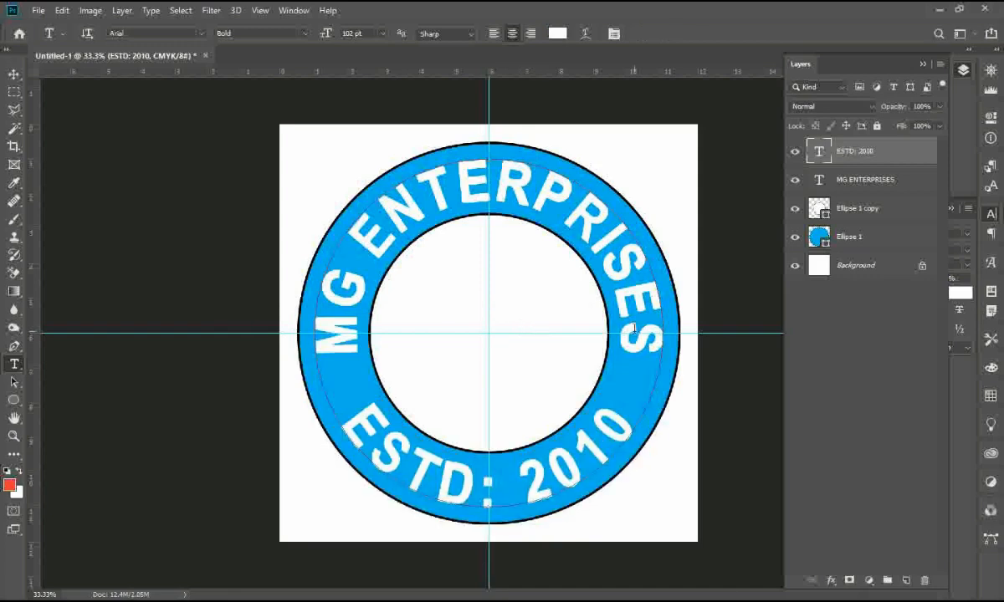
Step: Draw an orange-red rectangle on a new layer and place its lower-left corner at the guide intersection
{"action": "key", "text": "v"}
{"action": "left_click", "coordinate": [681, 479]}
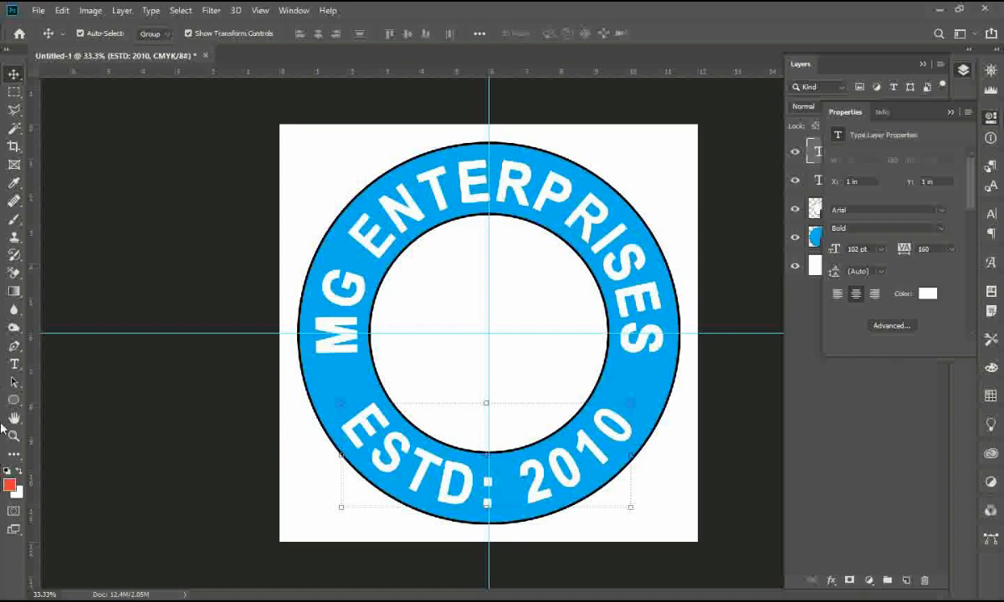
{"action": "left_click_drag", "start_coordinate": [13, 400], "coordinate": [84, 375]}
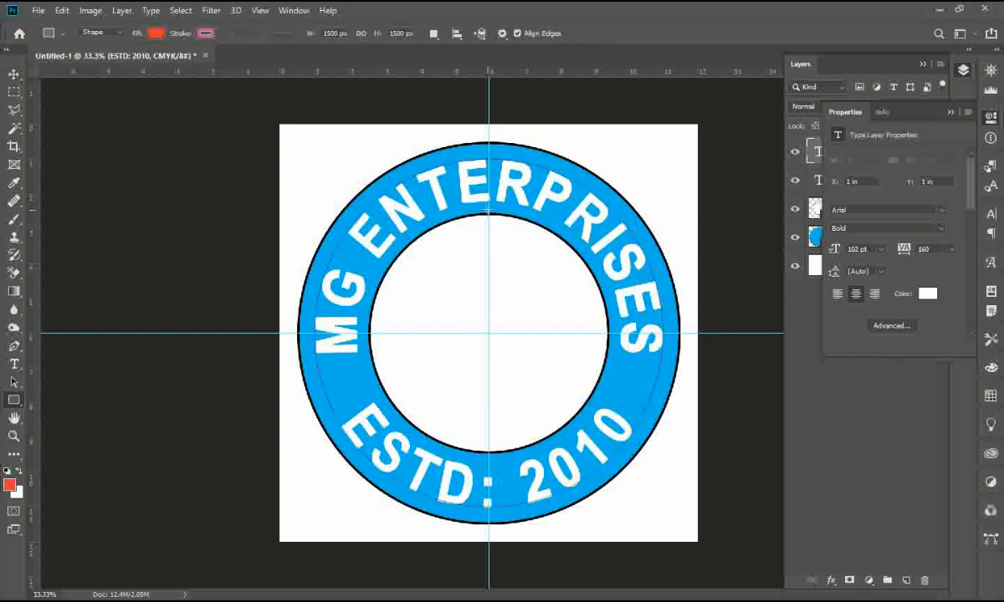
{"action": "left_click", "coordinate": [905, 580]}
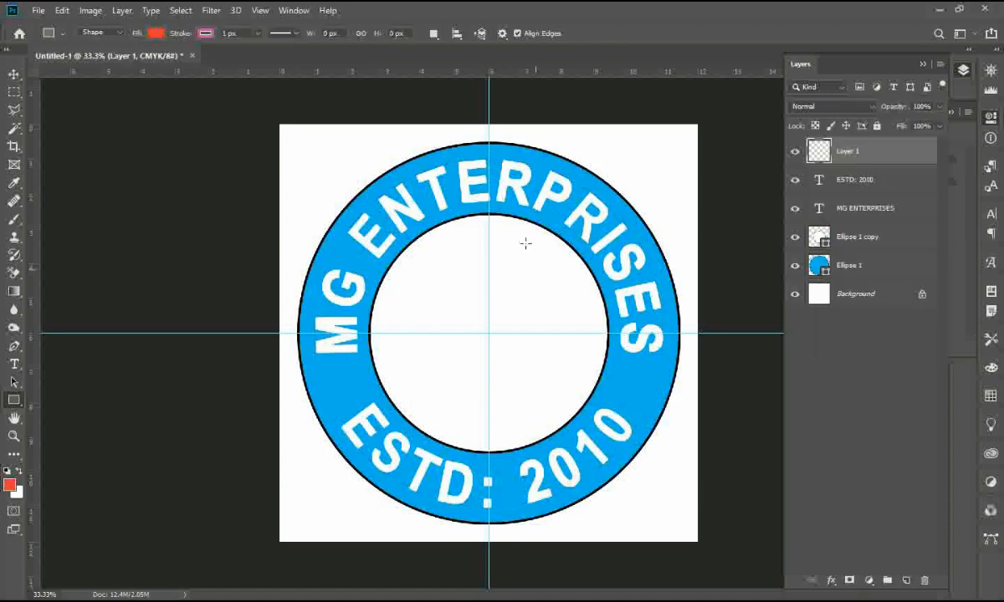
{"action": "left_click_drag", "start_coordinate": [418, 106], "coordinate": [558, 316]}
{"action": "key", "text": "v"}
{"action": "left_click_drag", "start_coordinate": [529, 247], "coordinate": [571, 309]}
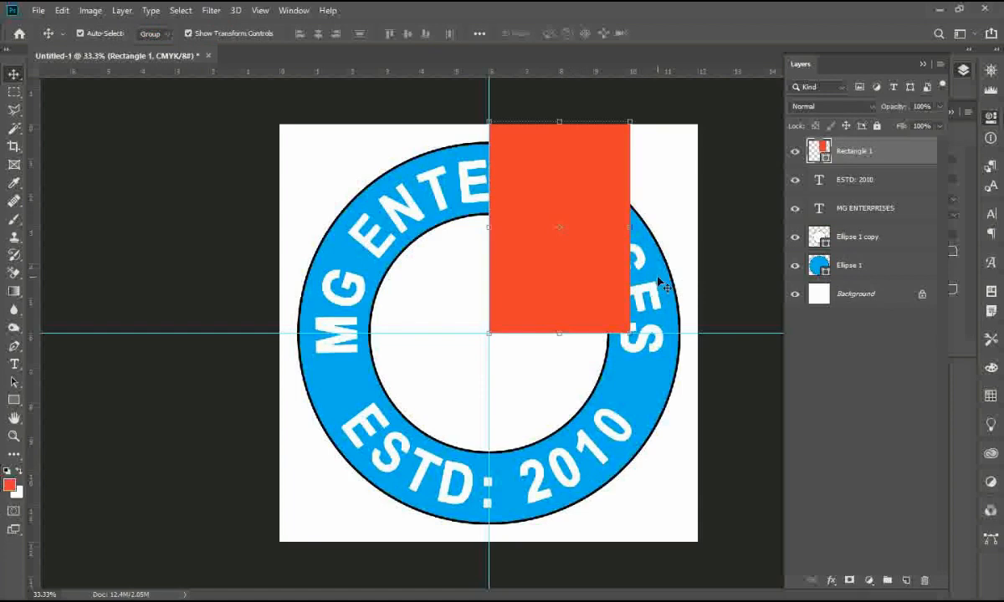
Step: Shrink the rectangle to just cover the inner circle's upper-right quarter and move its layer below Ellipse 1
{"action": "left_click_drag", "start_coordinate": [554, 122], "coordinate": [555, 202]}
{"action": "left_click_drag", "start_coordinate": [631, 265], "coordinate": [621, 266]}
{"action": "left_click_drag", "start_coordinate": [824, 150], "coordinate": [873, 277]}
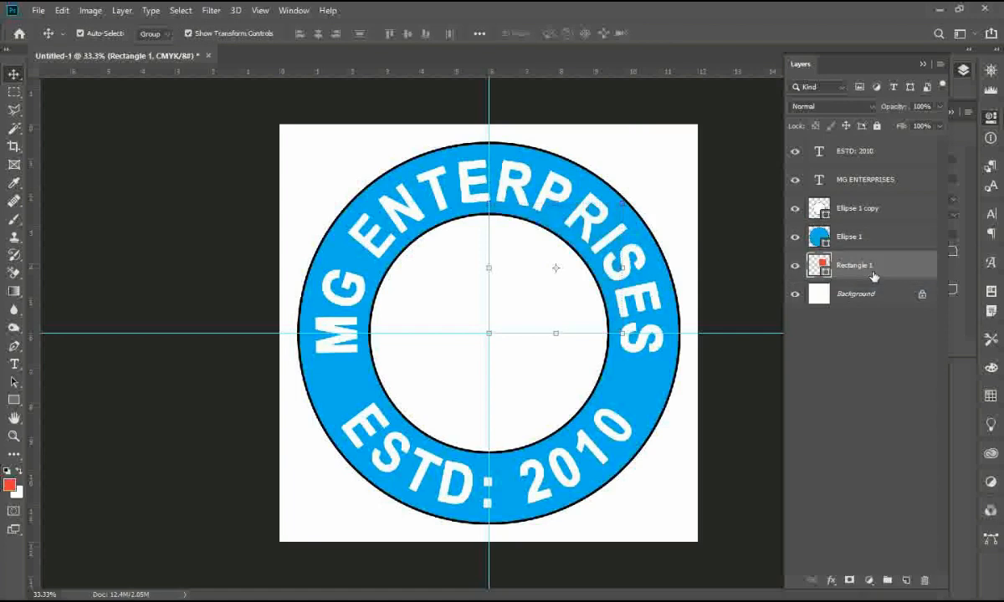
Step: Remove the stroke from the outer blue circle
{"action": "left_click", "coordinate": [854, 236]}
{"action": "right_click", "coordinate": [855, 236]}
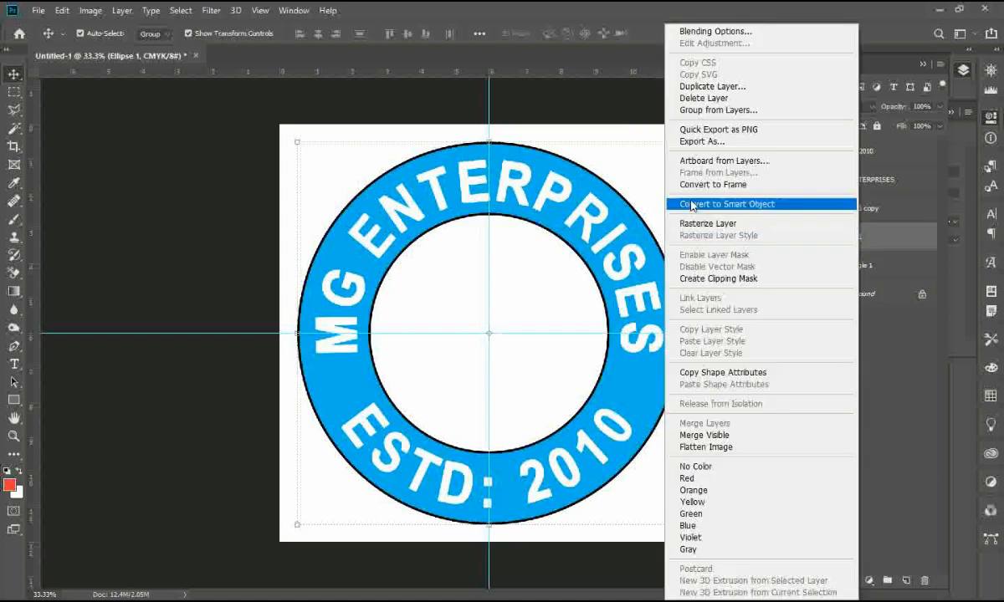
{"action": "left_click", "coordinate": [873, 247]}
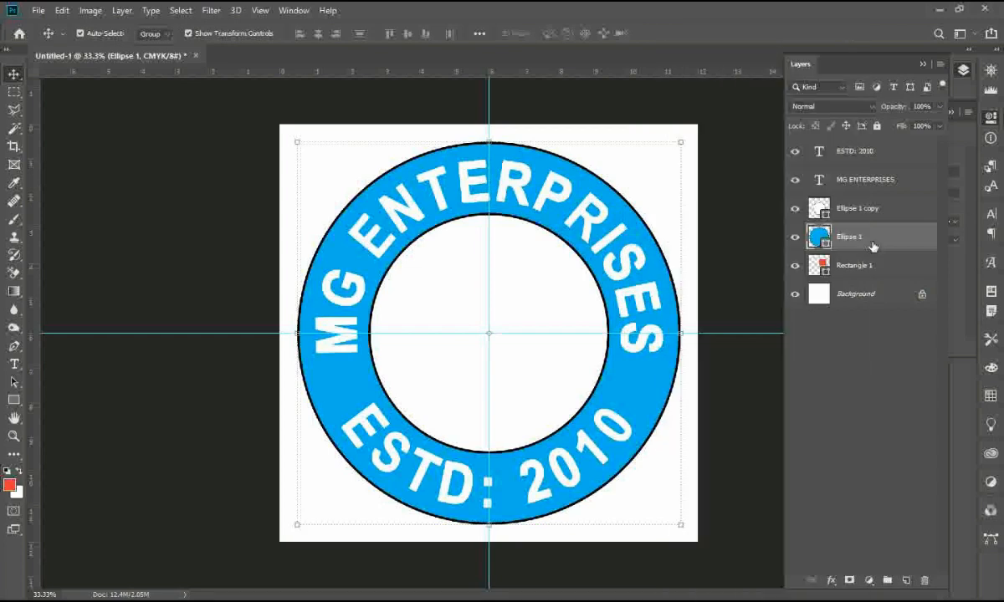
{"action": "key", "text": "u"}
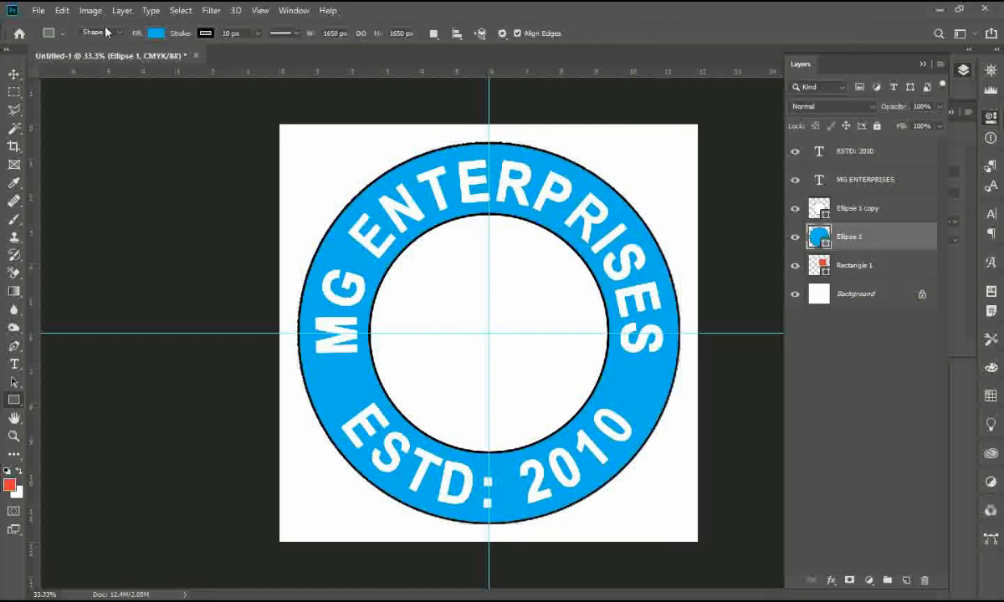
{"action": "left_click", "coordinate": [204, 33]}
{"action": "left_click", "coordinate": [134, 57]}
{"action": "left_click", "coordinate": [174, 67]}
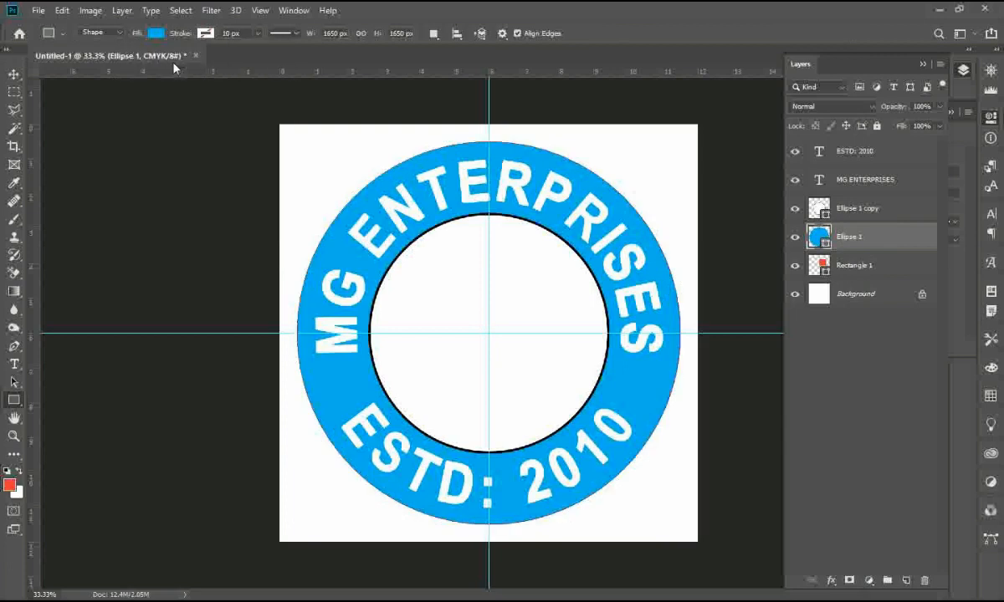
Step: Rasterize the outer blue circle layer and cut out its area inside the inner circle
{"action": "right_click", "coordinate": [854, 242]}
{"action": "left_click", "coordinate": [786, 220]}
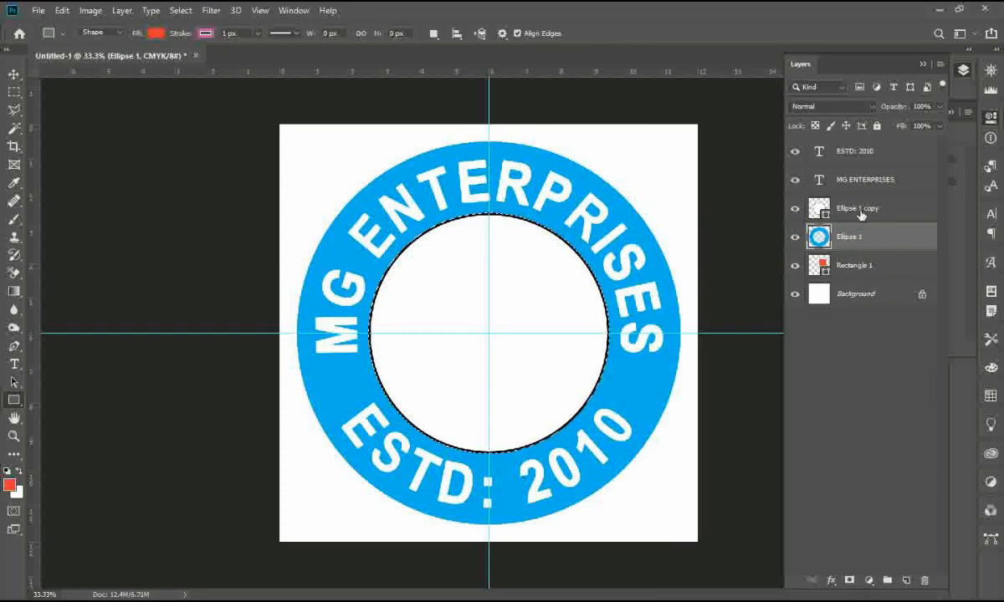
Step: Set the fill of the inner circle, Ellipse 1 copy, to none and deselect the layer
{"action": "left_click", "coordinate": [858, 214]}
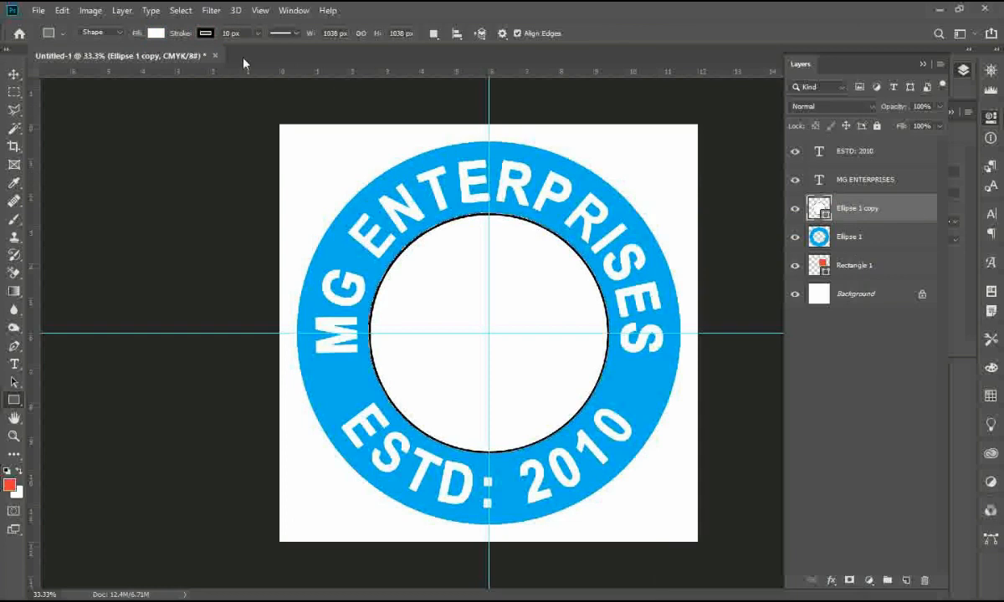
{"action": "left_click", "coordinate": [157, 33]}
{"action": "left_click", "coordinate": [95, 64]}
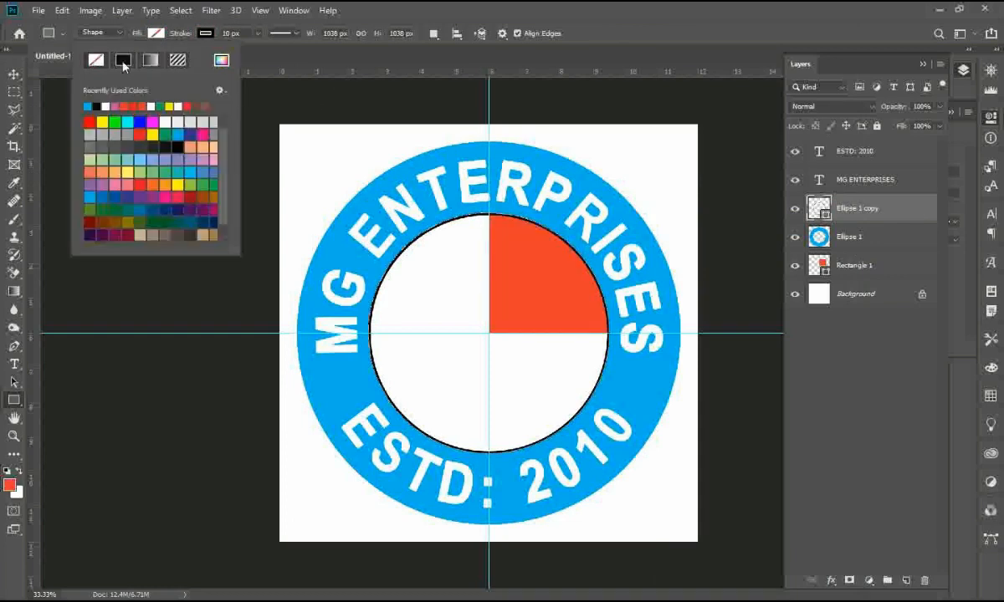
{"action": "left_click", "coordinate": [14, 75]}
{"action": "left_click", "coordinate": [95, 208]}
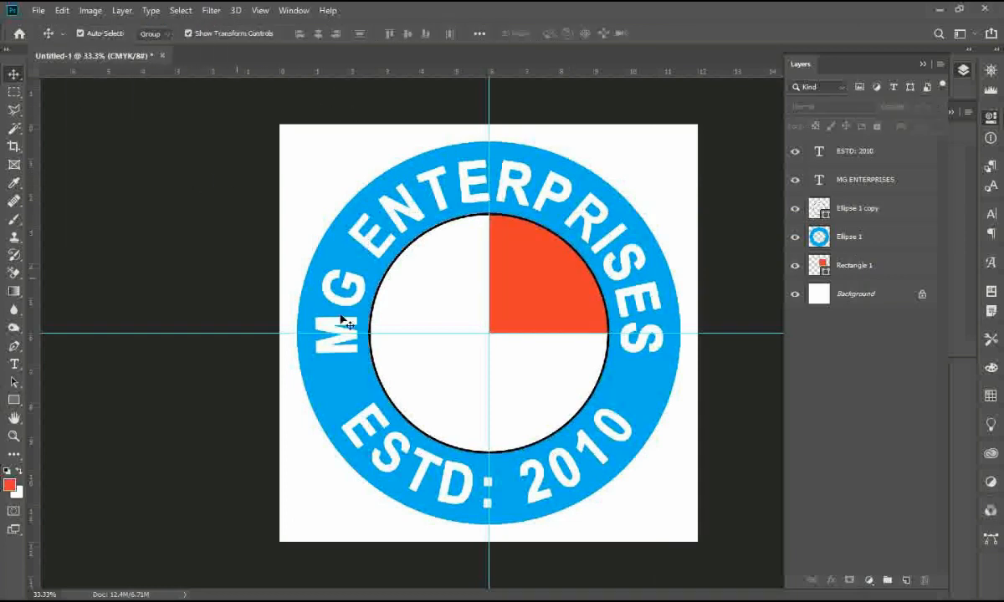
Step: Duplicate the Rectangle 1 layer and try moving the copy to the lower-left quarter of the inner circle
{"action": "left_click", "coordinate": [558, 271]}
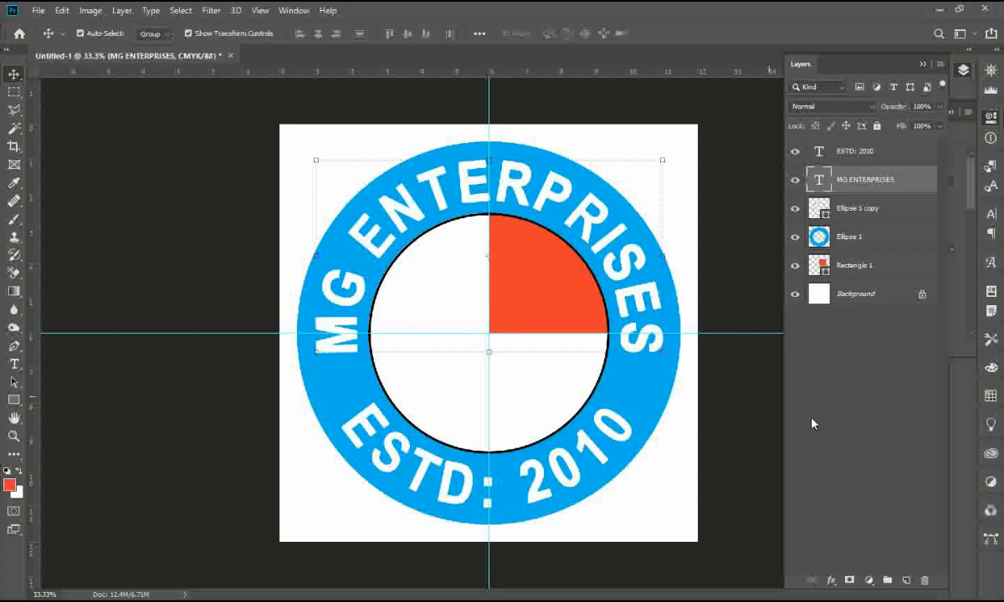
{"action": "left_click", "coordinate": [881, 457]}
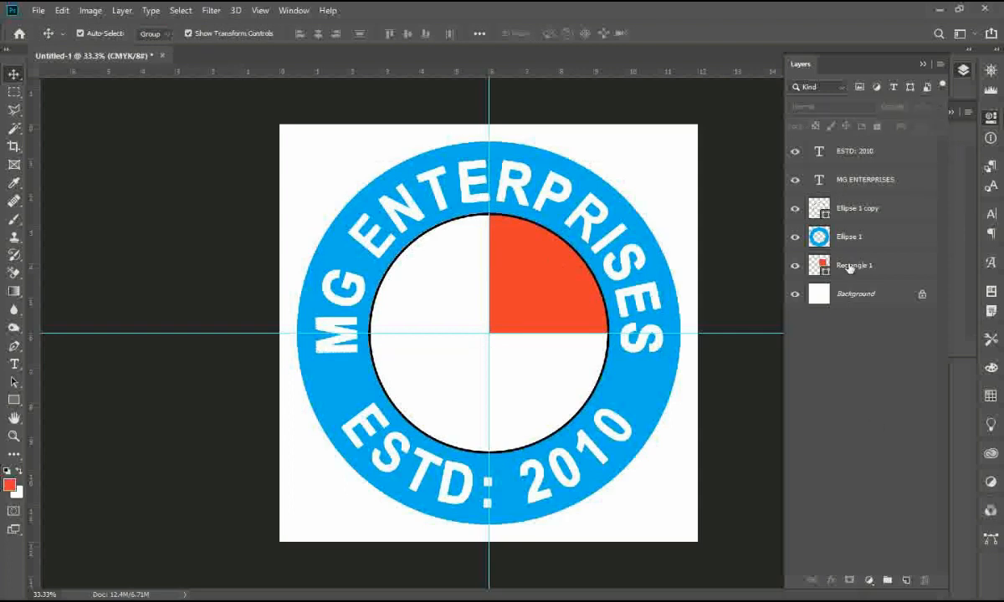
{"action": "left_click", "coordinate": [899, 276]}
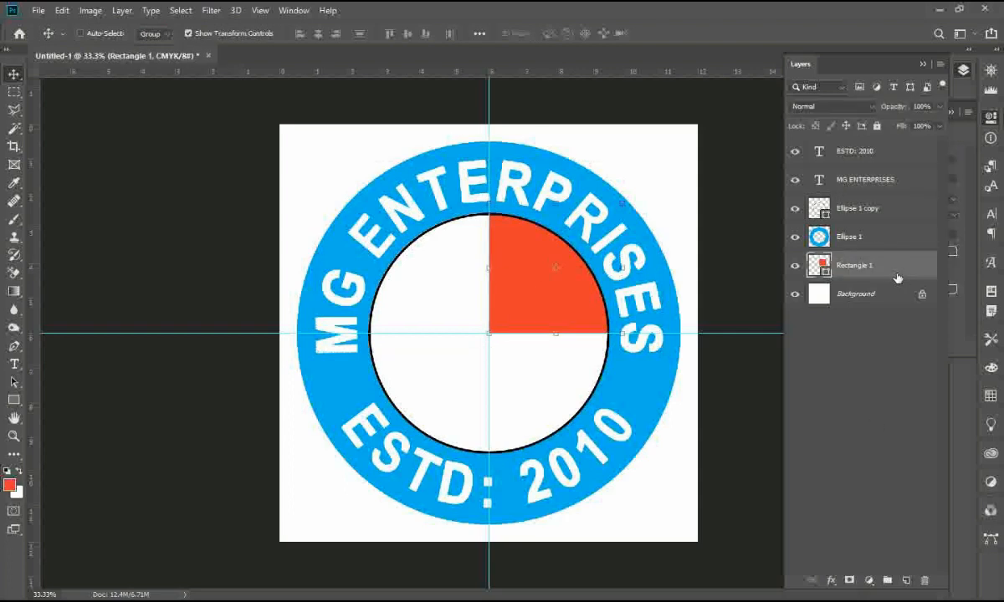
{"action": "key", "text": "ctrl+j"}
{"action": "left_click_drag", "start_coordinate": [522, 318], "coordinate": [463, 368]}
{"action": "key", "text": "ctrl+z"}
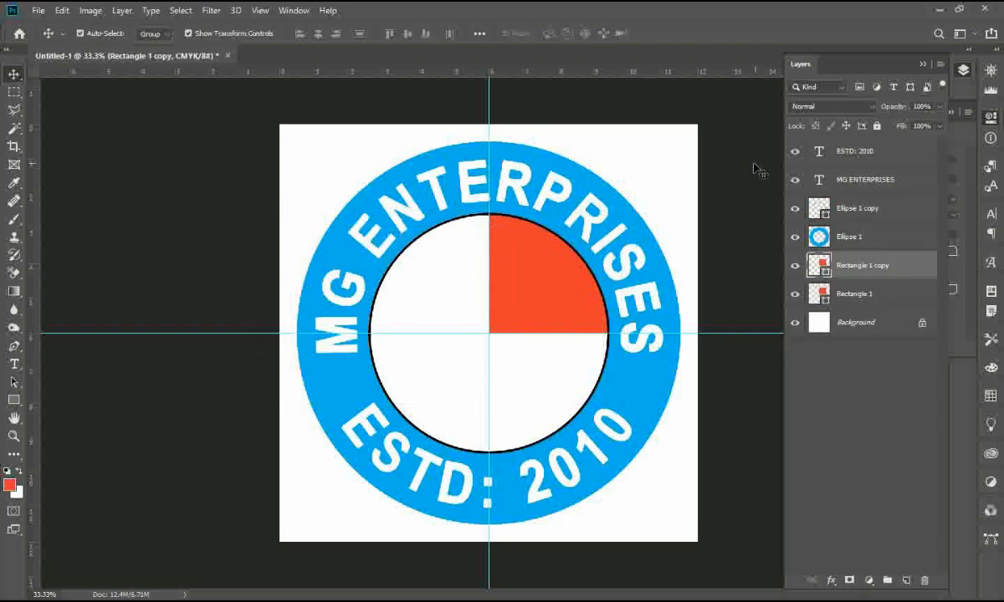
Step: Lock the MG ENTERPRISES text layer and move the rectangle copy into the lower-left quarter of the inner circle
{"action": "left_click", "coordinate": [550, 198]}
{"action": "left_click", "coordinate": [876, 126]}
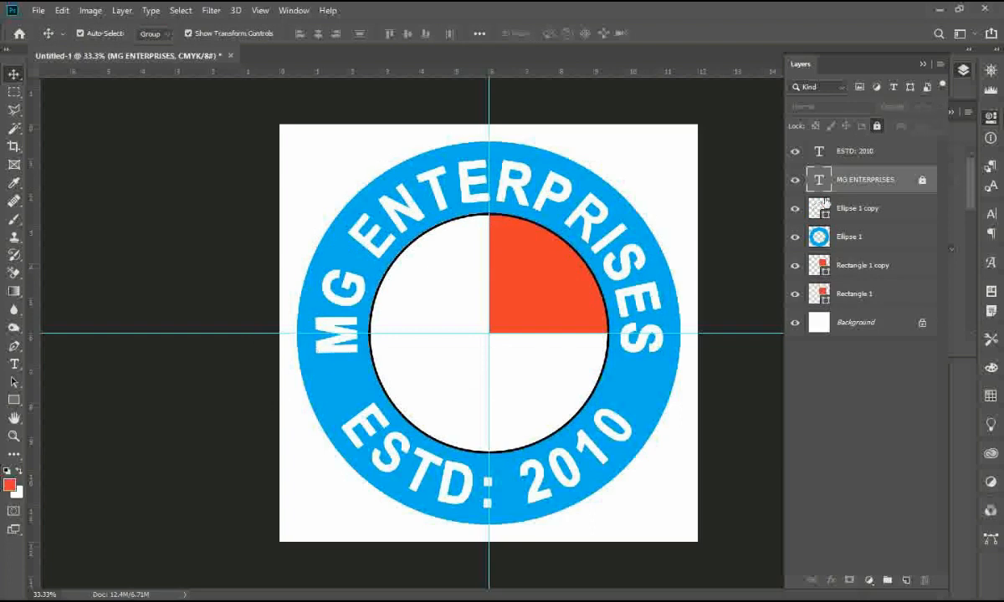
{"action": "left_click", "coordinate": [863, 295]}
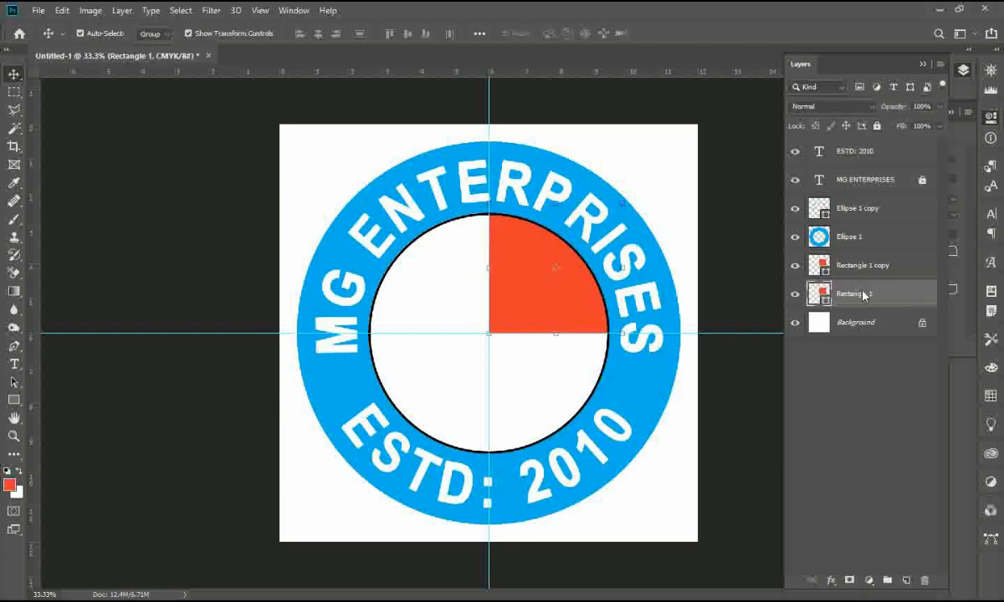
{"action": "left_click_drag", "start_coordinate": [493, 328], "coordinate": [370, 452]}
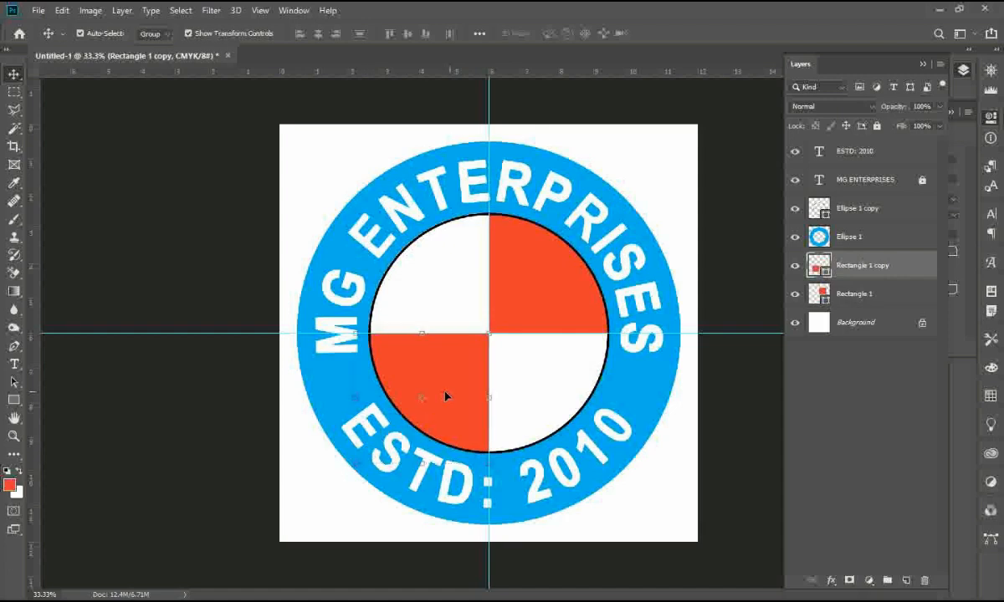
Step: Nudge the upper-right rectangle, Rectangle 1, slightly left so its corner meets the copy's corner at the circle's centre
{"action": "scroll", "coordinate": [490, 340], "scroll_direction": "up", "scroll_amount": 5}
{"action": "scroll", "coordinate": [526, 346], "scroll_direction": "up", "scroll_amount": 8}
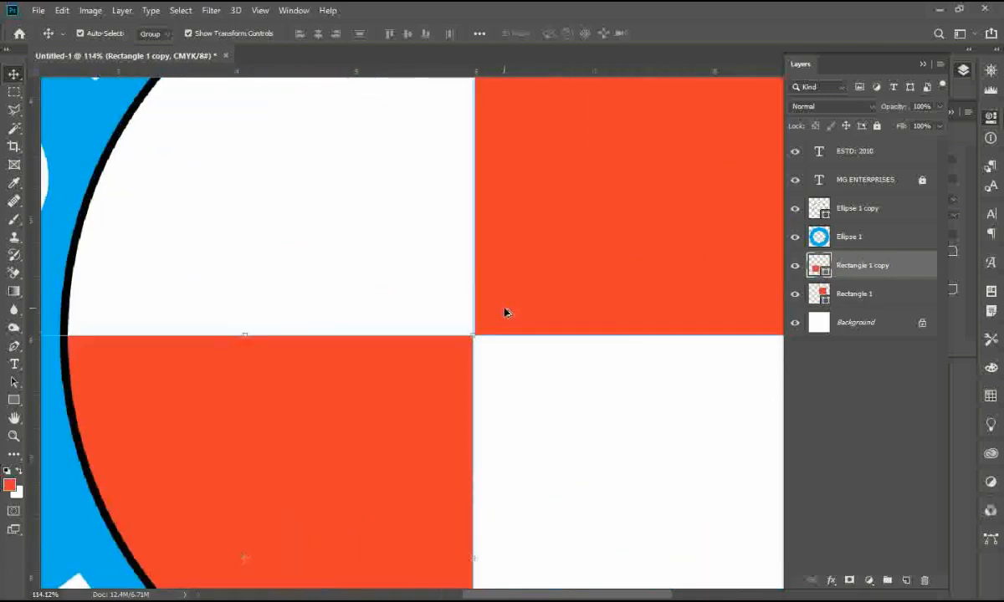
{"action": "left_click", "coordinate": [567, 340]}
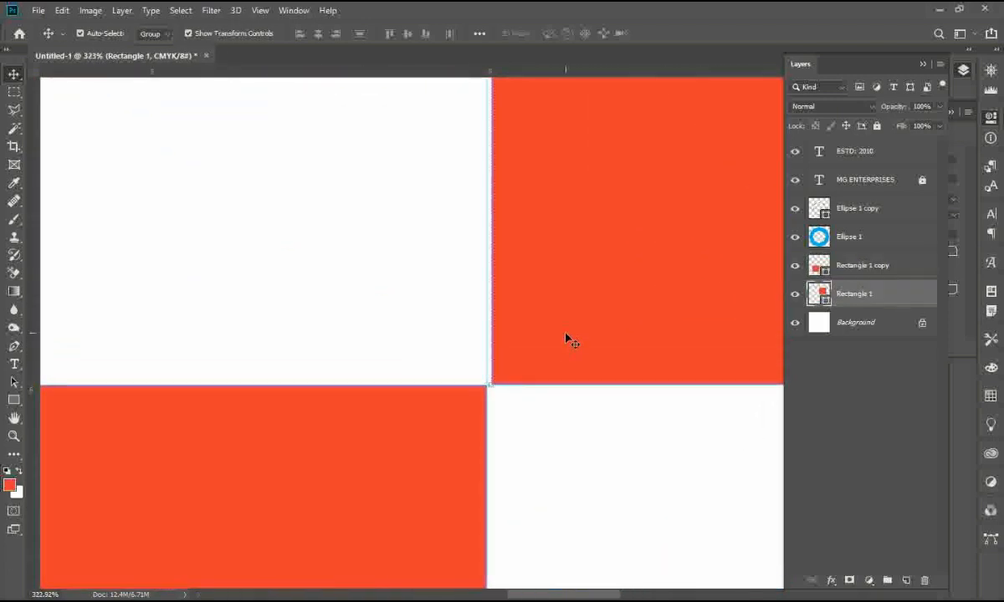
{"action": "key", "text": "Left"}
{"action": "key", "text": "Left"}
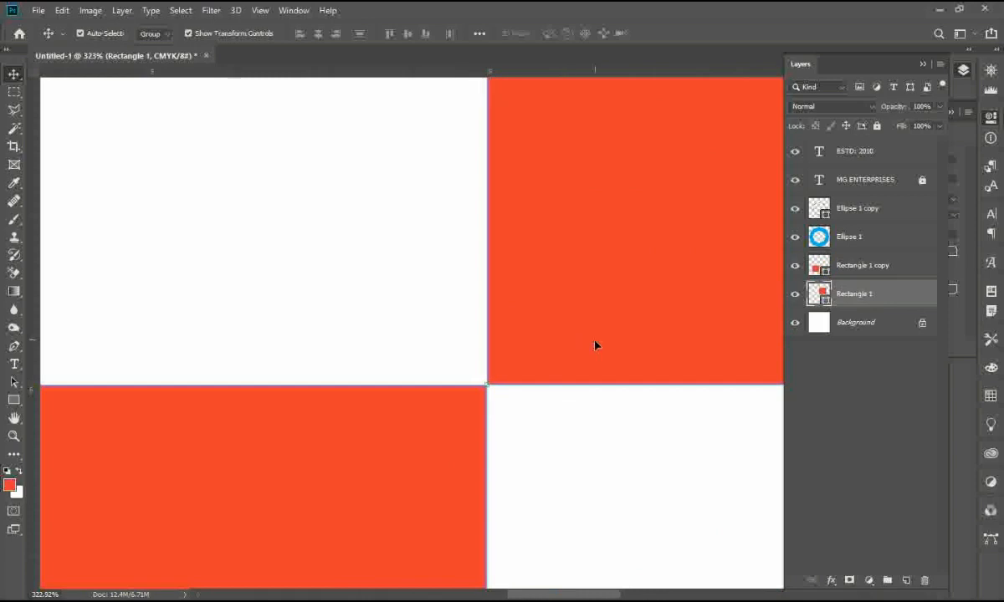
Step: Set the fill of both quarter rectangles, Rectangle 1 and Rectangle 1 copy, to dark blue and deselect them
{"action": "left_click", "coordinate": [342, 267]}
{"action": "left_click", "coordinate": [418, 425]}
{"action": "left_click", "coordinate": [557, 281], "text": "shift"}
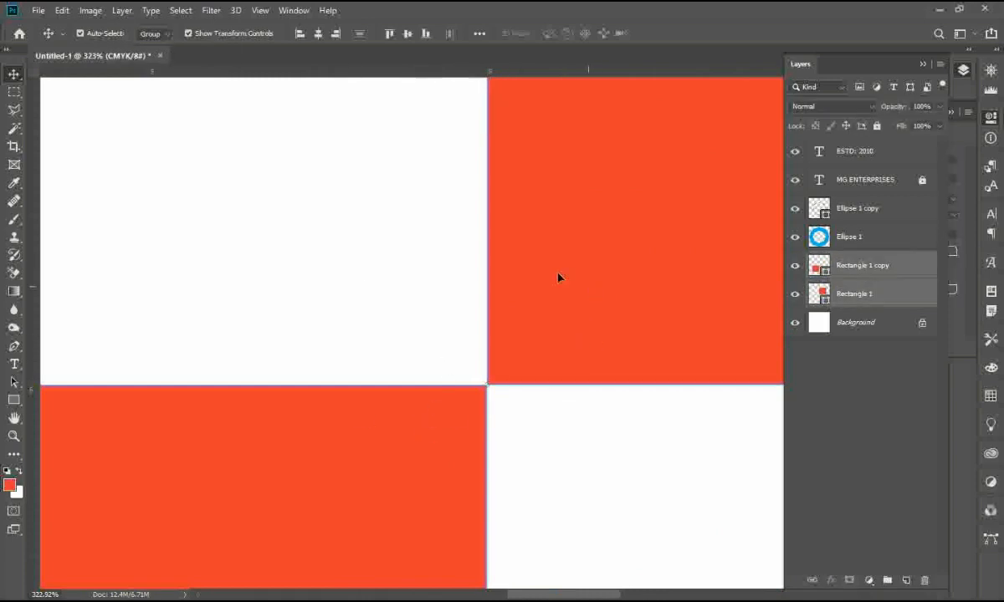
{"action": "key", "text": "u"}
{"action": "left_click", "coordinate": [156, 32]}
{"action": "left_click", "coordinate": [147, 60]}
{"action": "key", "text": "Return"}
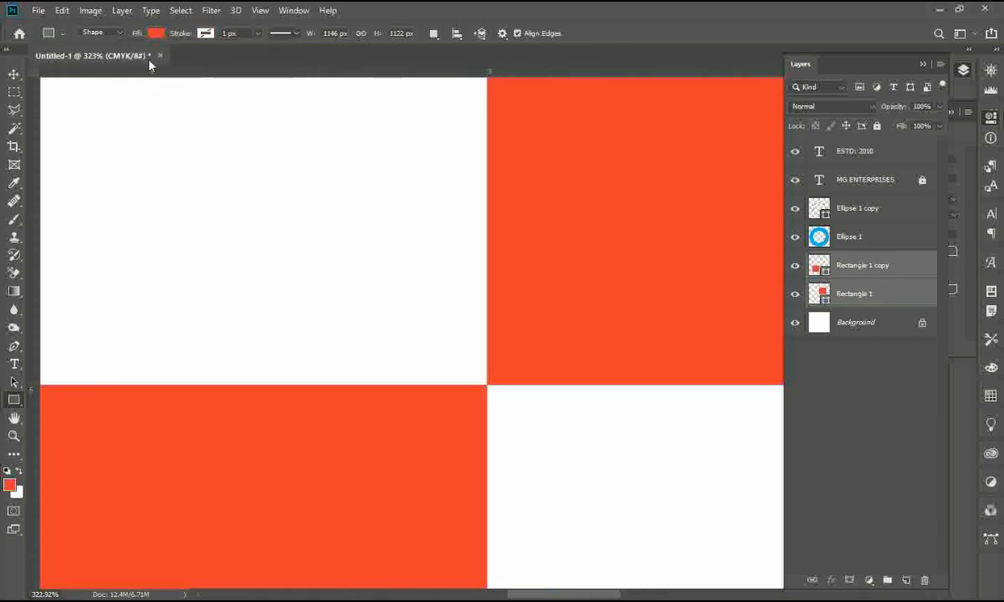
{"action": "key", "text": "ctrl+0"}
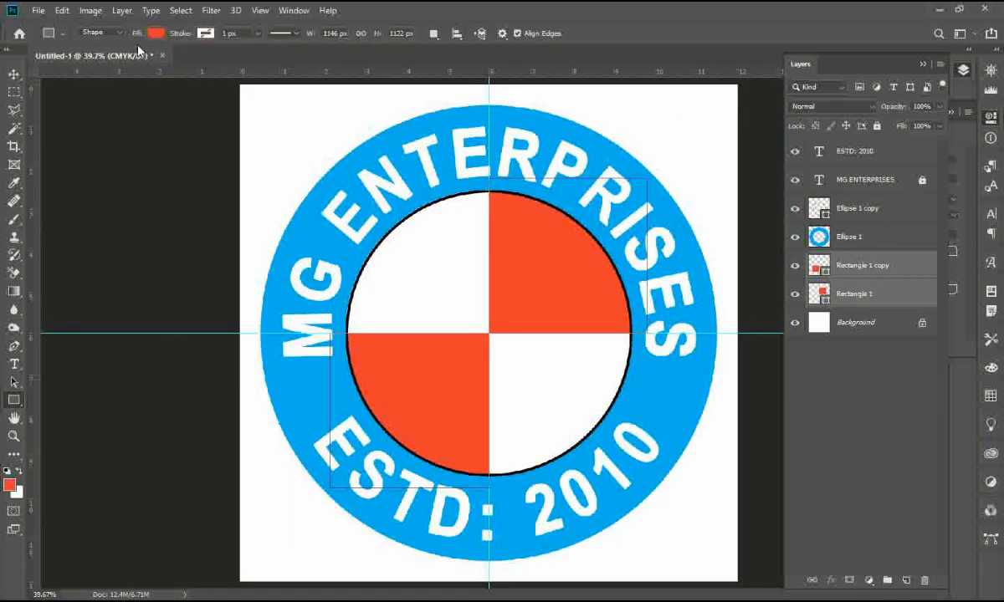
{"action": "left_click", "coordinate": [156, 35]}
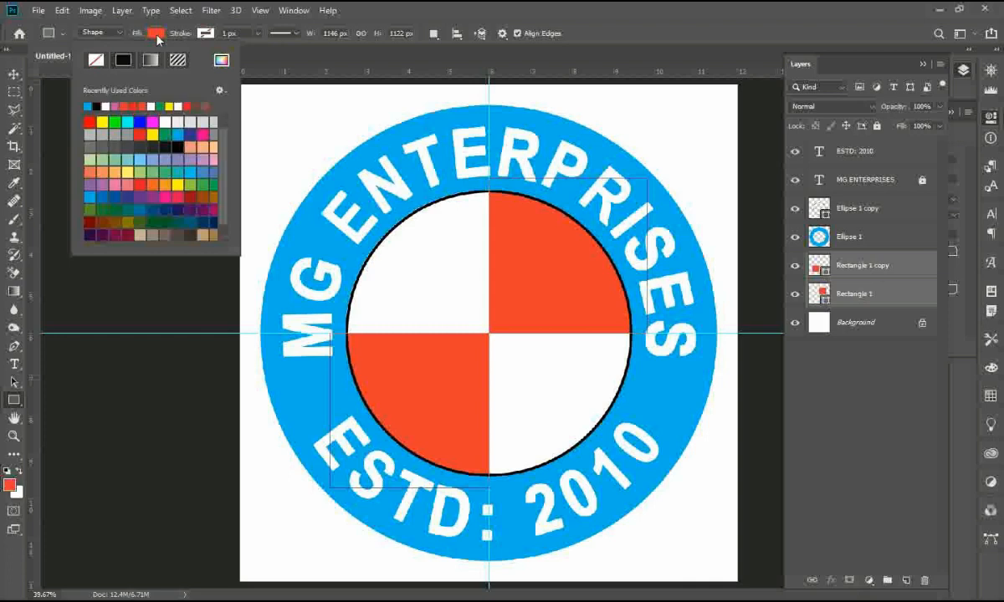
{"action": "left_click", "coordinate": [118, 198]}
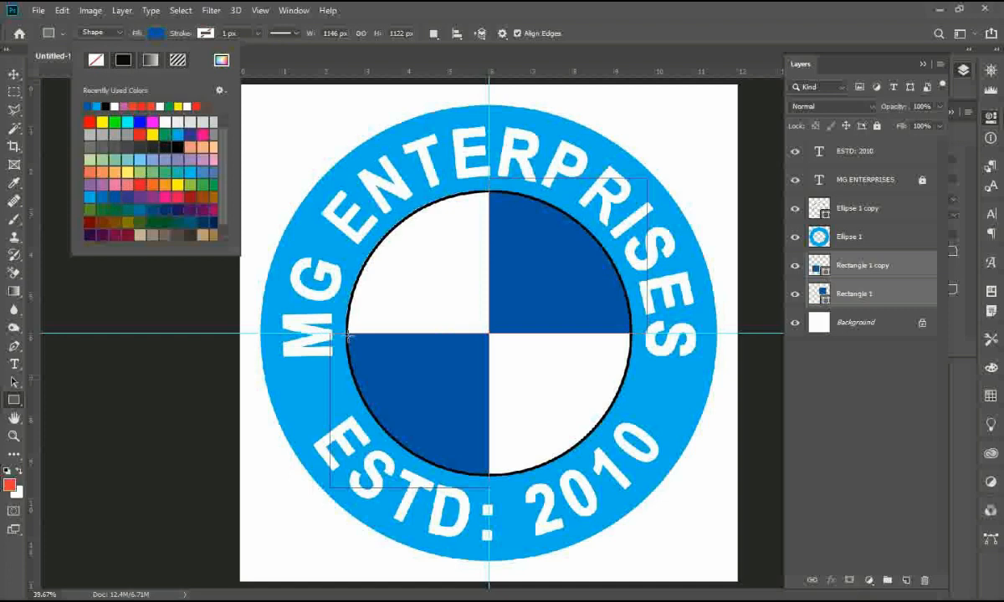
{"action": "key", "text": "v"}
{"action": "left_click", "coordinate": [778, 442]}
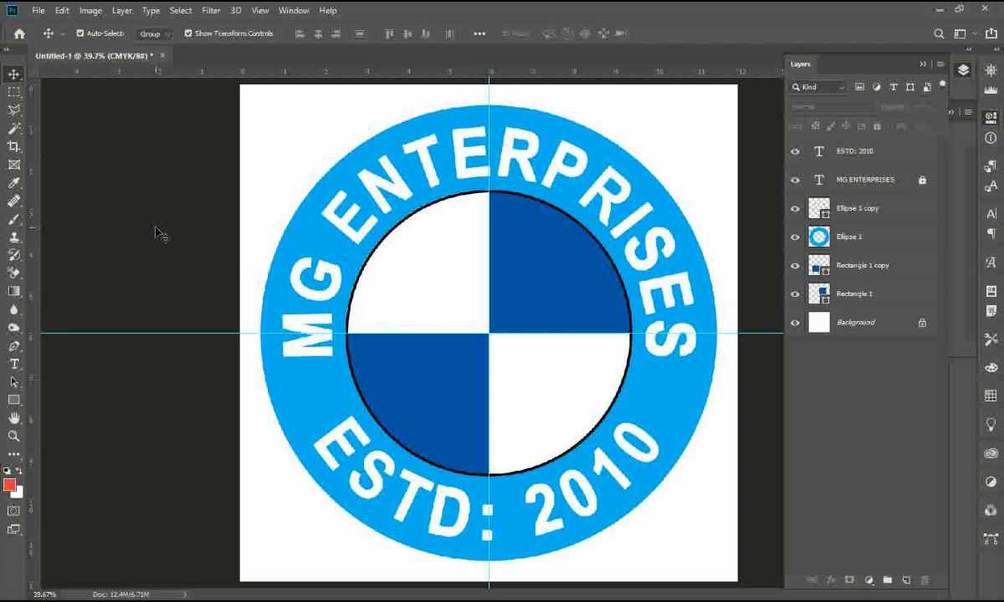
Step: Try a white stroke on the inner circle, Ellipse 1 copy, and undo it
{"action": "left_click", "coordinate": [358, 268]}
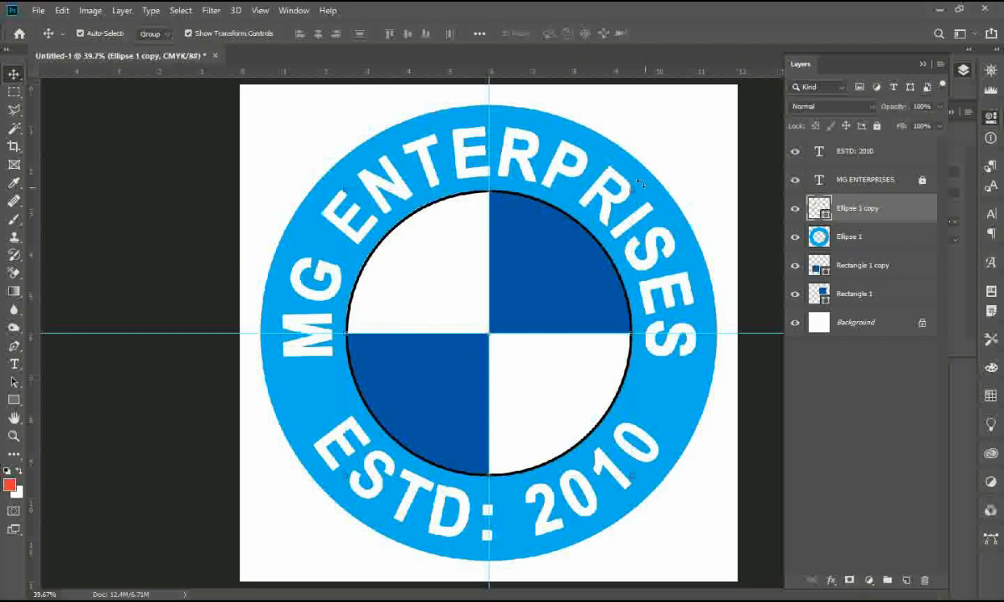
{"action": "key", "text": "u"}
{"action": "left_click", "coordinate": [157, 33]}
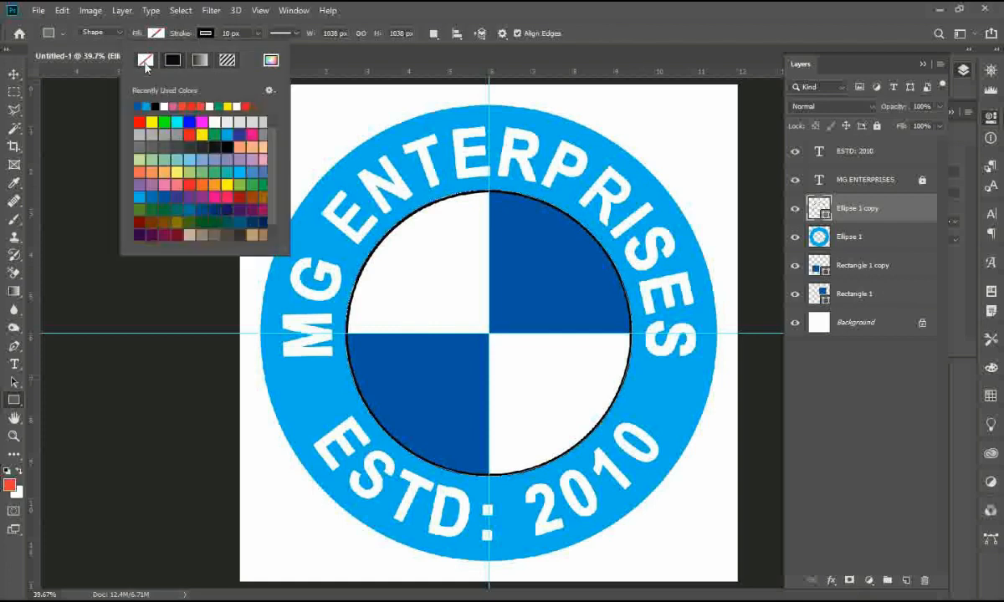
{"action": "left_click", "coordinate": [163, 107]}
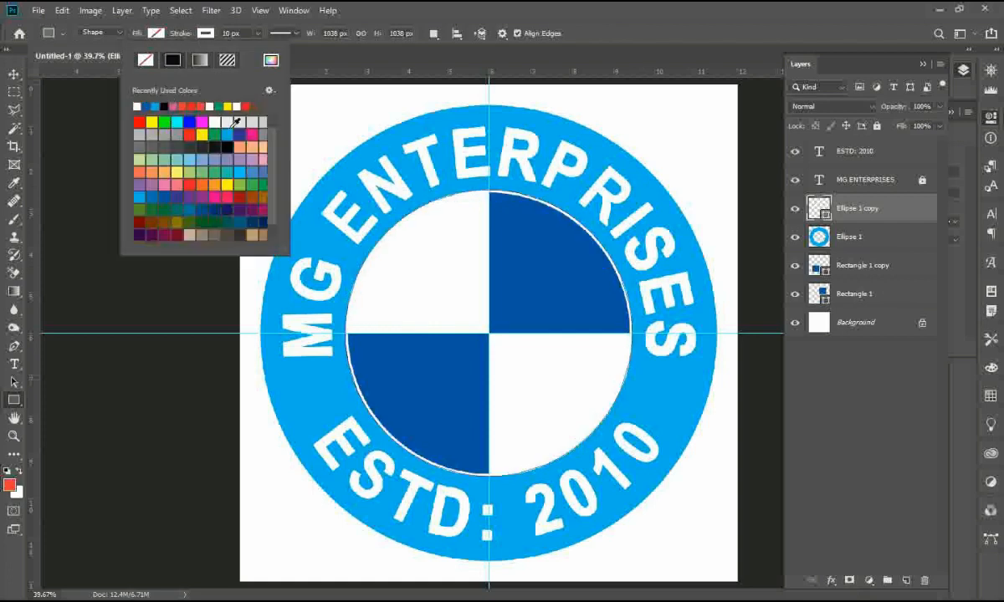
{"action": "key", "text": "v"}
{"action": "left_click", "coordinate": [197, 190]}
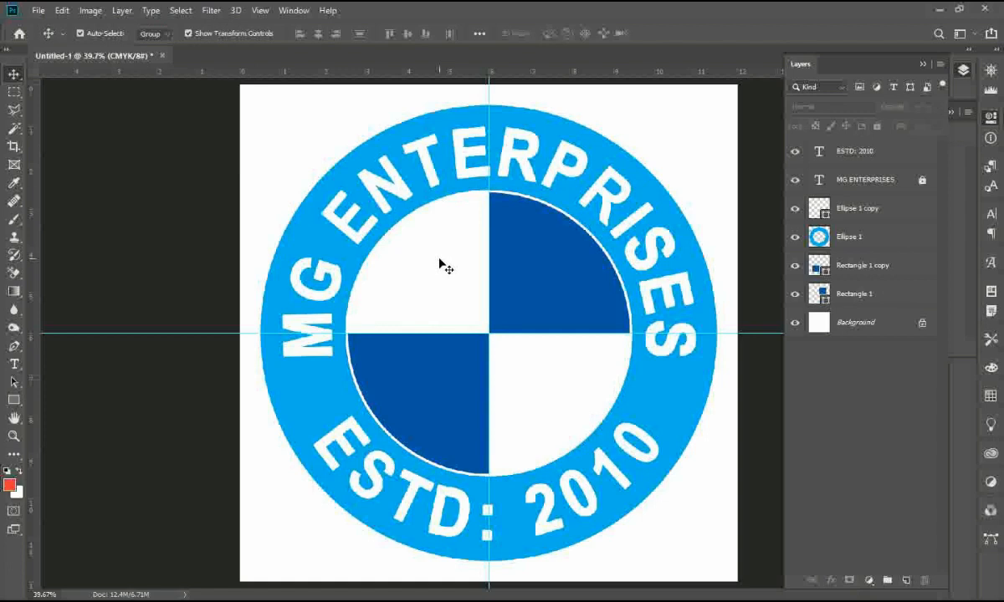
{"action": "key", "text": "ctrl+z"}
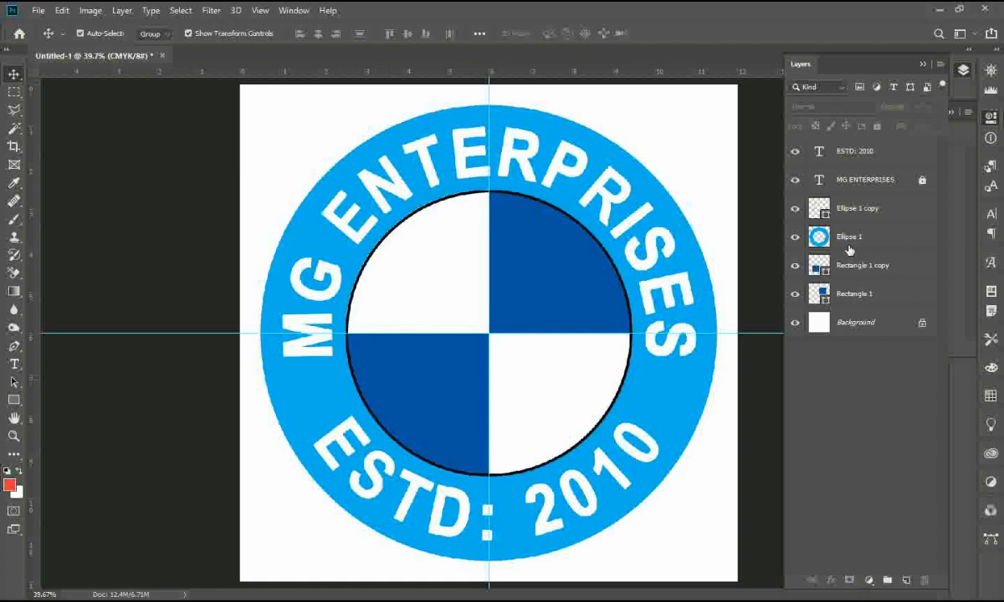
Step: Set the stroke of the inner circle, Ellipse 1 copy, to the recently used dark blue and deselect the layer
{"action": "left_click", "coordinate": [862, 215]}
{"action": "key", "text": "y"}
{"action": "key", "text": "u"}
{"action": "left_click", "coordinate": [205, 34]}
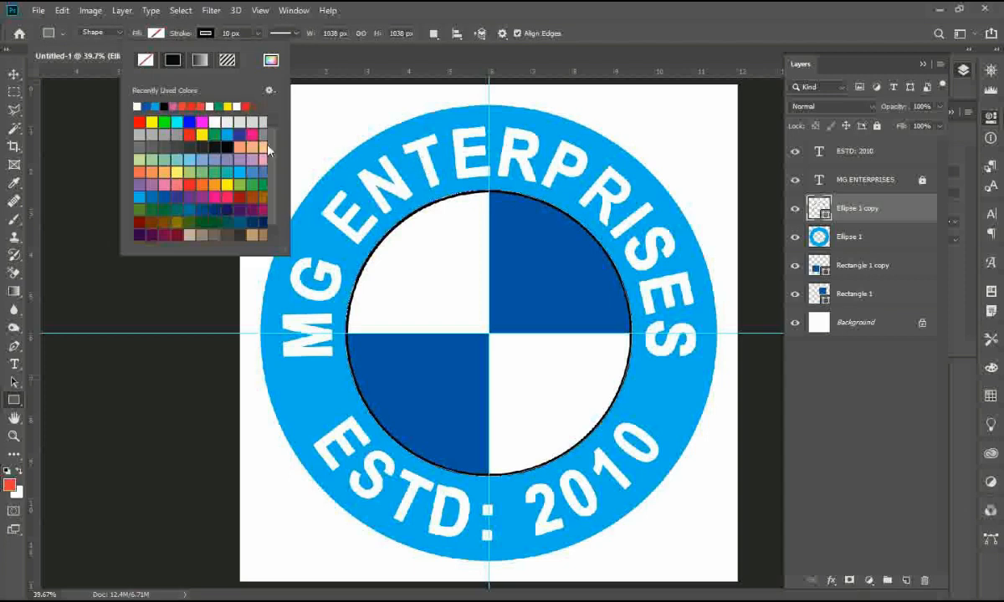
{"action": "left_click", "coordinate": [149, 105]}
{"action": "key", "text": "Escape"}
{"action": "key", "text": "v"}
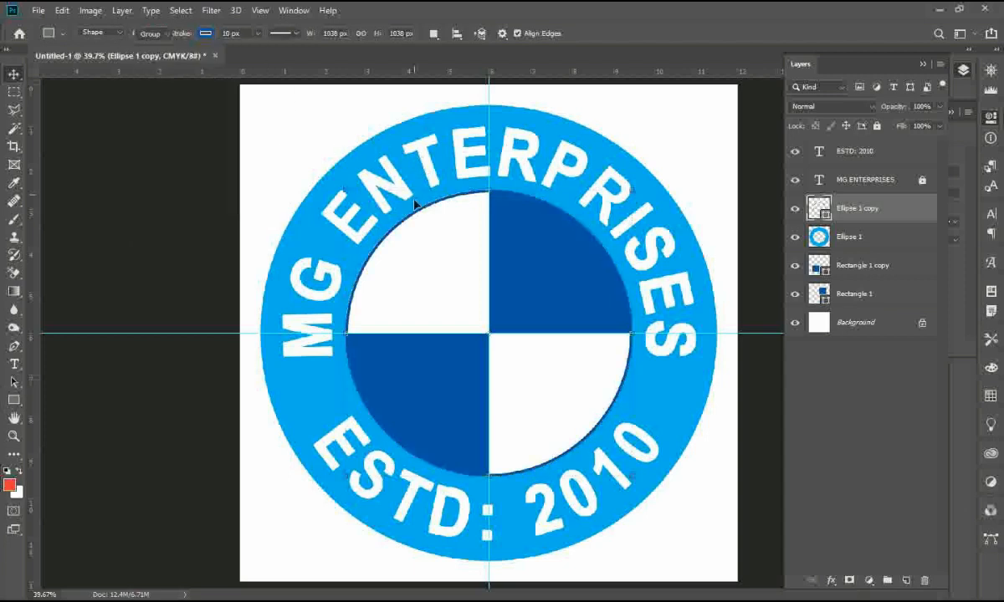
{"action": "left_click", "coordinate": [164, 247]}
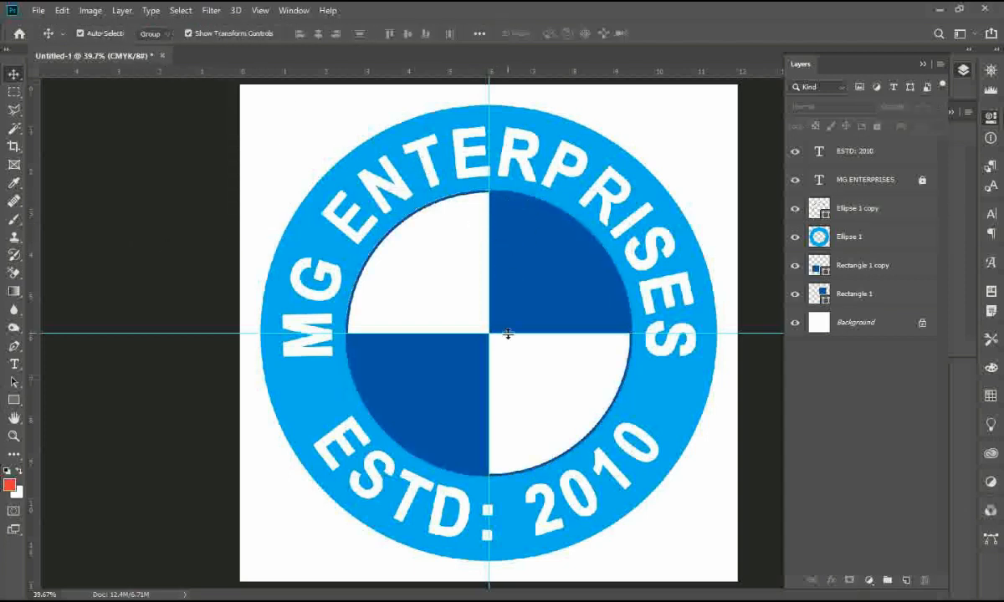
Step: Lock the Ellipse 1 copy layer and set the fill of both quarter rectangles to Darker Violet
{"action": "left_click", "coordinate": [861, 207]}
{"action": "left_click", "coordinate": [548, 276]}
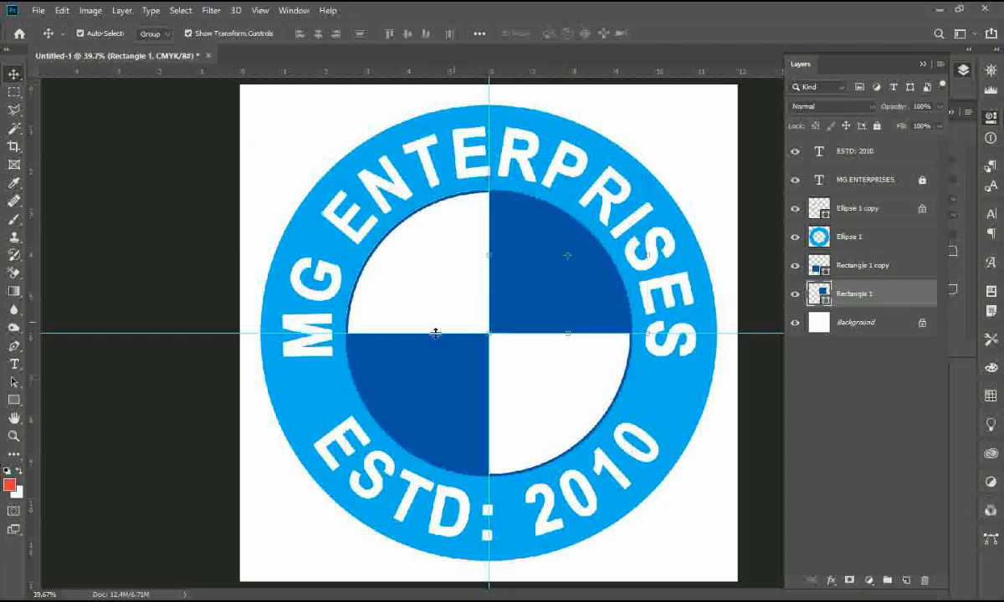
{"action": "left_click", "coordinate": [450, 401], "text": "shift"}
{"action": "key", "text": "u"}
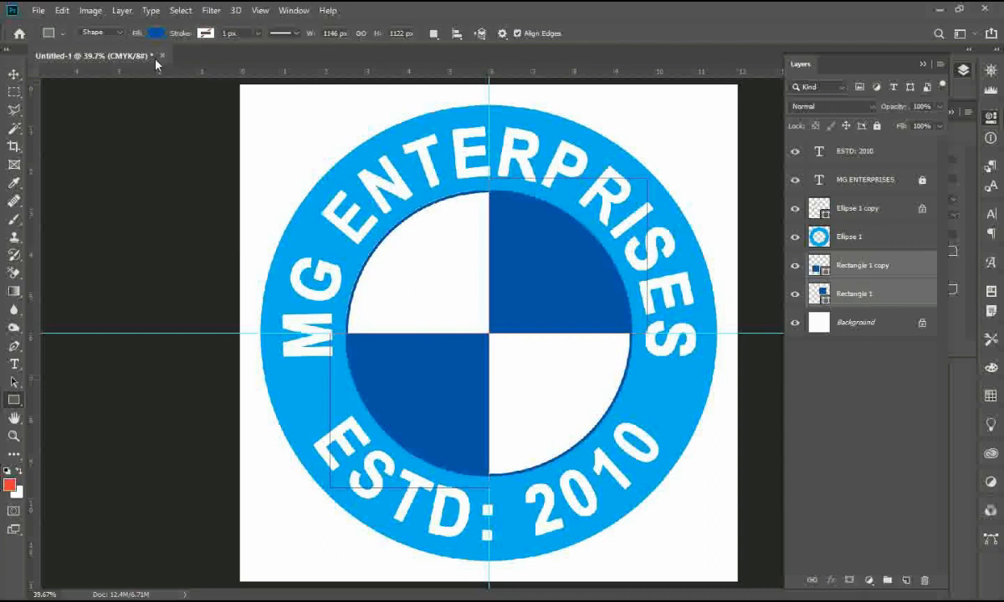
{"action": "left_click", "coordinate": [156, 33]}
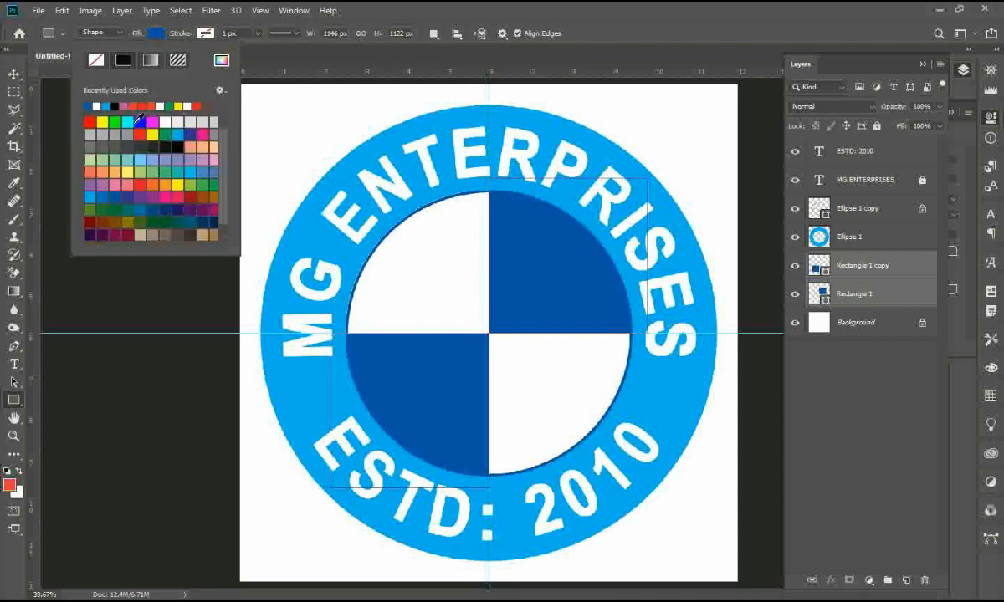
{"action": "left_click", "coordinate": [115, 195]}
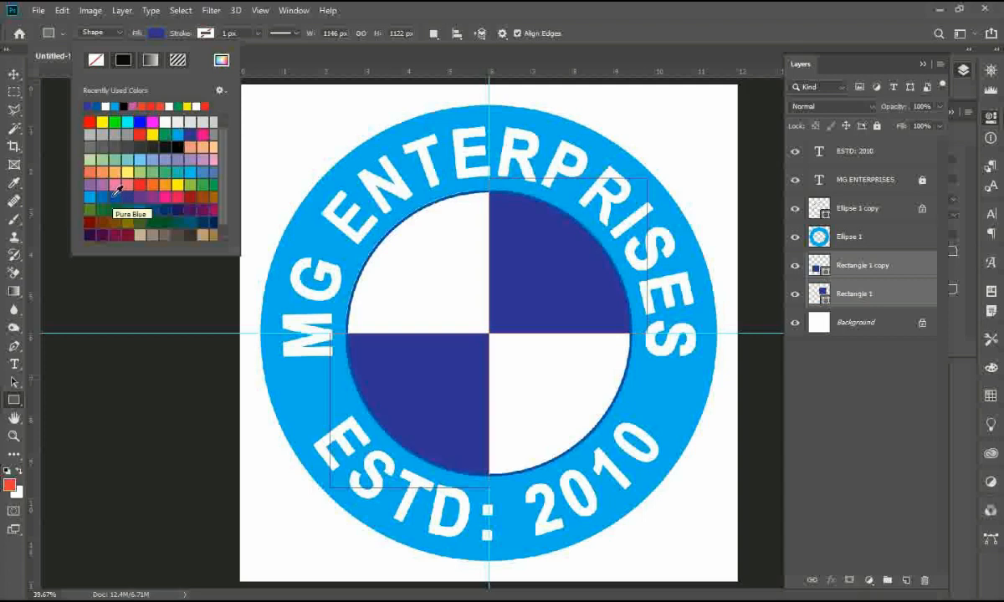
{"action": "left_click", "coordinate": [90, 199]}
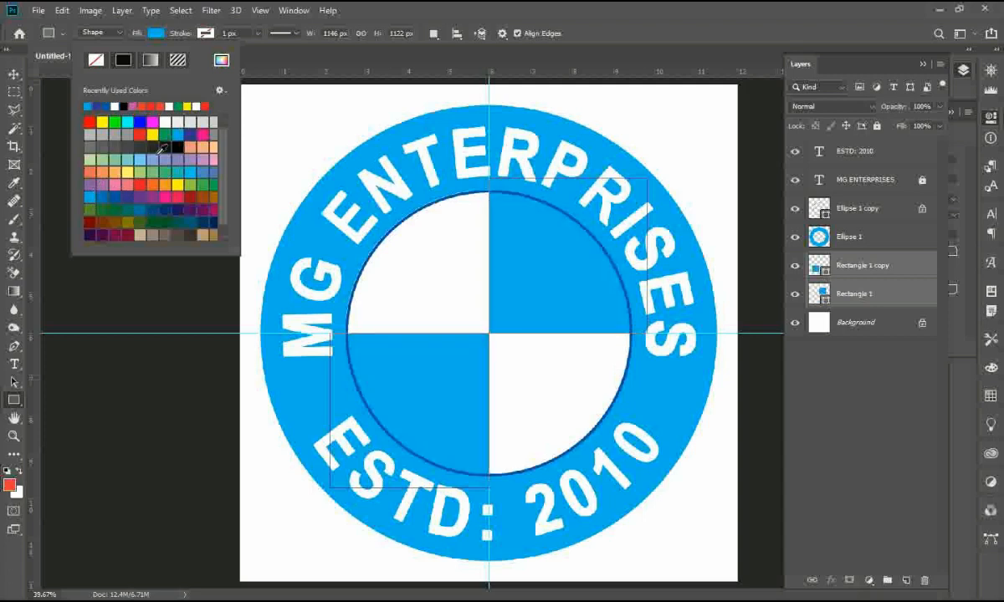
{"action": "left_click", "coordinate": [90, 235]}
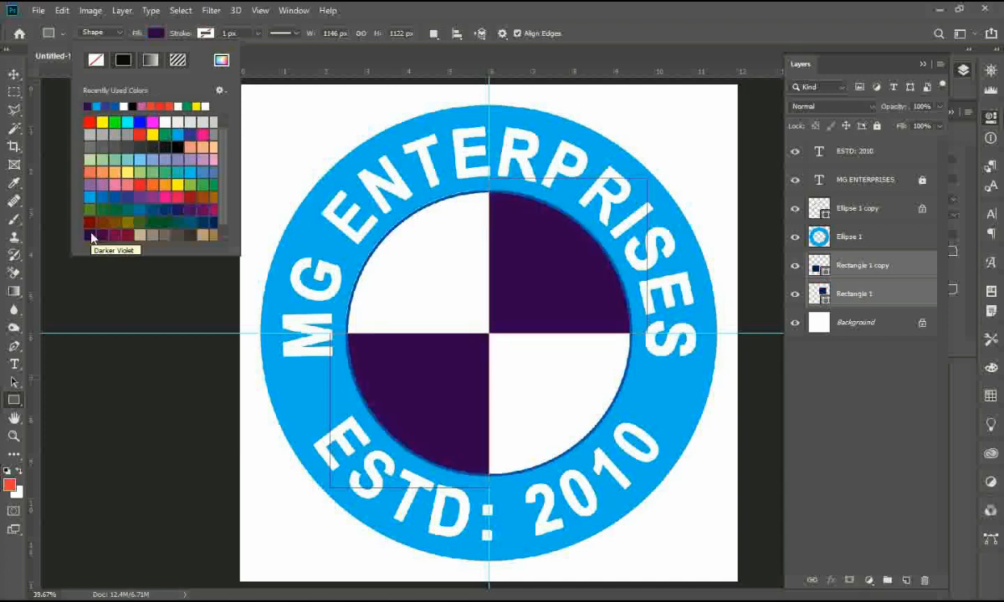
{"action": "key", "text": "v"}
{"action": "left_click", "coordinate": [153, 282]}
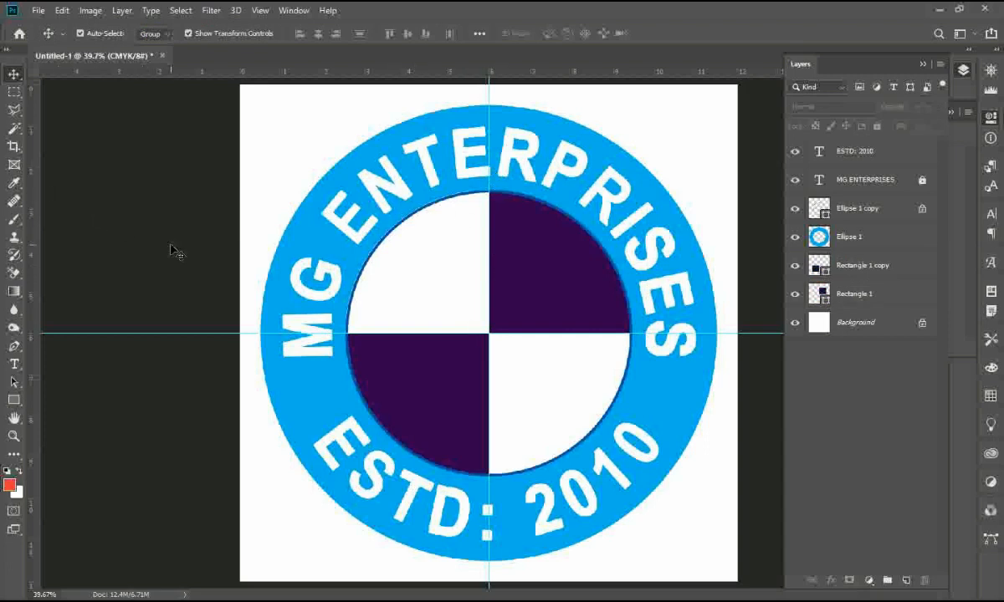
{"action": "key", "text": "u"}
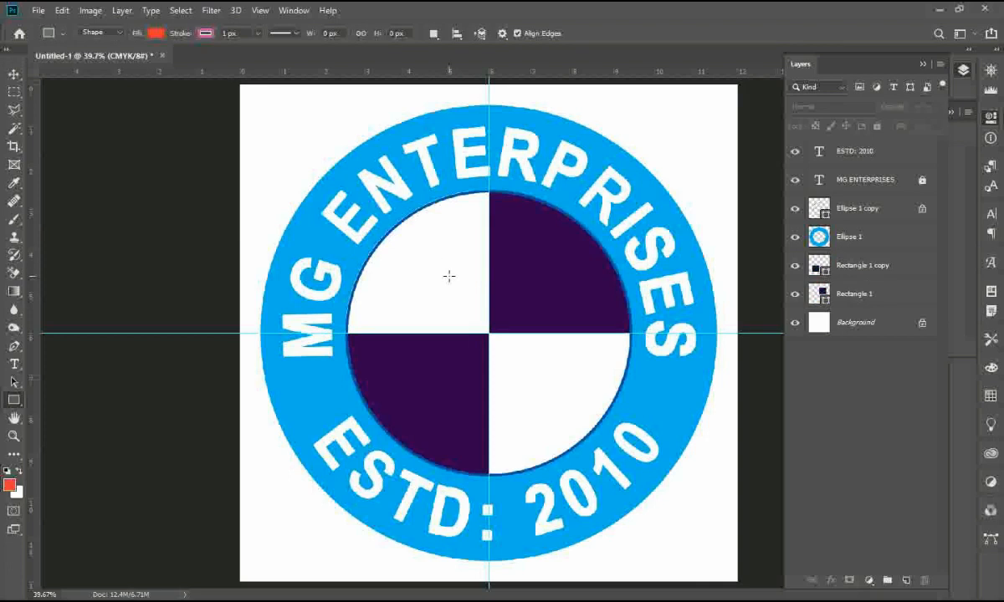
{"action": "left_click", "coordinate": [412, 272]}
{"action": "left_click", "coordinate": [533, 236]}
Step: Add the letter M as a new text layer in the canvas's empty lower-left corner, outside the blue ring
{"action": "key", "text": "t"}
{"action": "left_click", "coordinate": [439, 250]}
{"action": "left_click", "coordinate": [487, 235]}
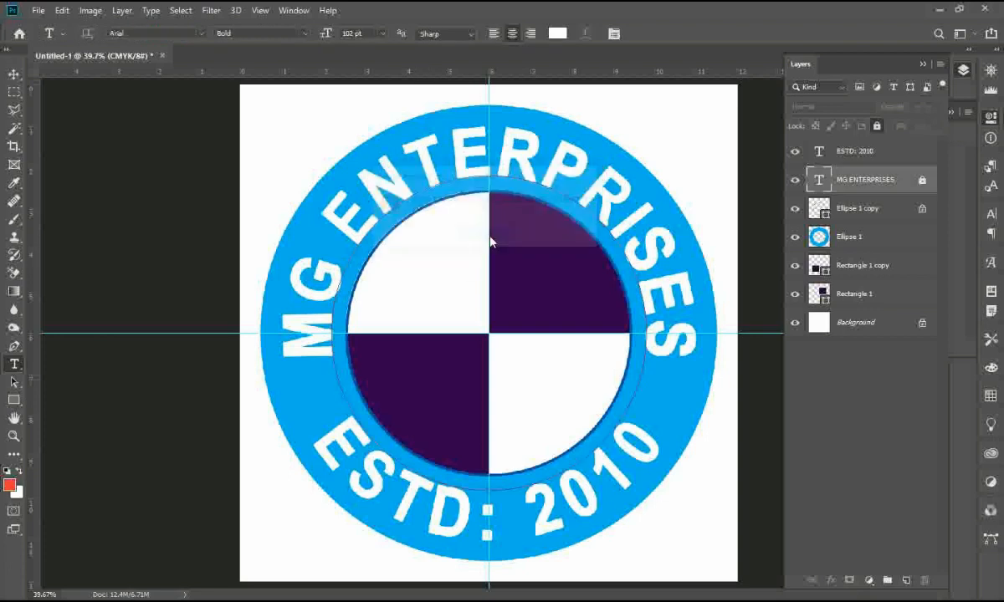
{"action": "left_click", "coordinate": [270, 544]}
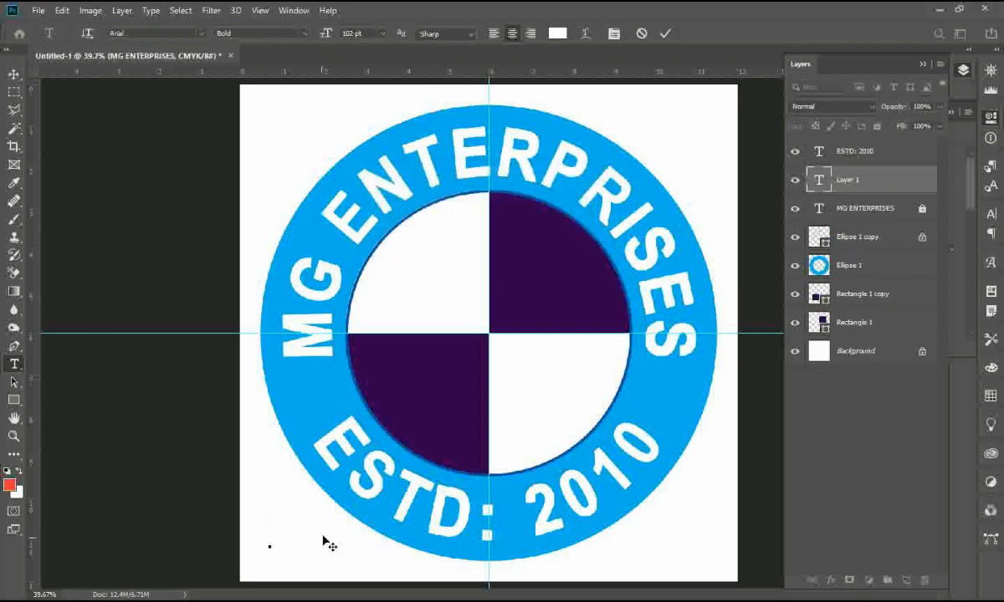
{"action": "type", "text": "M"}
{"action": "key", "text": "ctrl+Return"}
{"action": "key", "text": "v"}
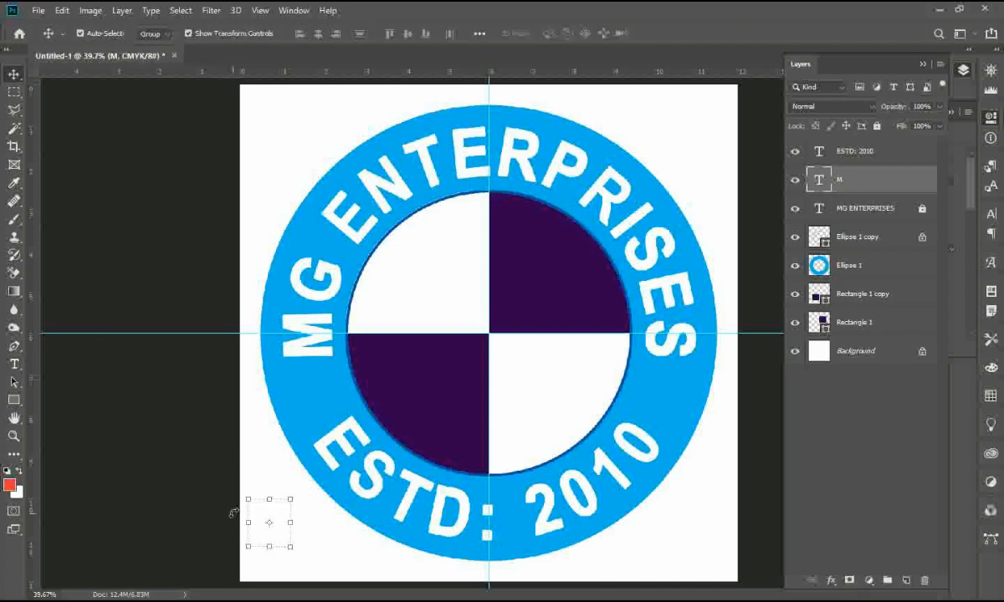
Step: Set the background colour to the ring's light blue and fill the letter M with it
{"action": "left_click", "coordinate": [24, 494]}
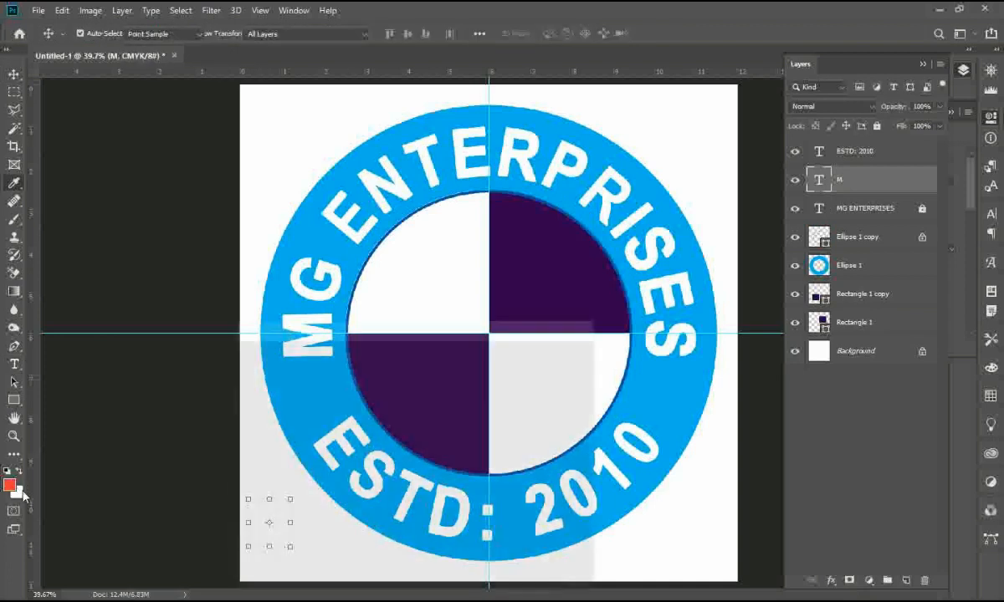
{"action": "left_click", "coordinate": [317, 211]}
{"action": "key", "text": "Return"}
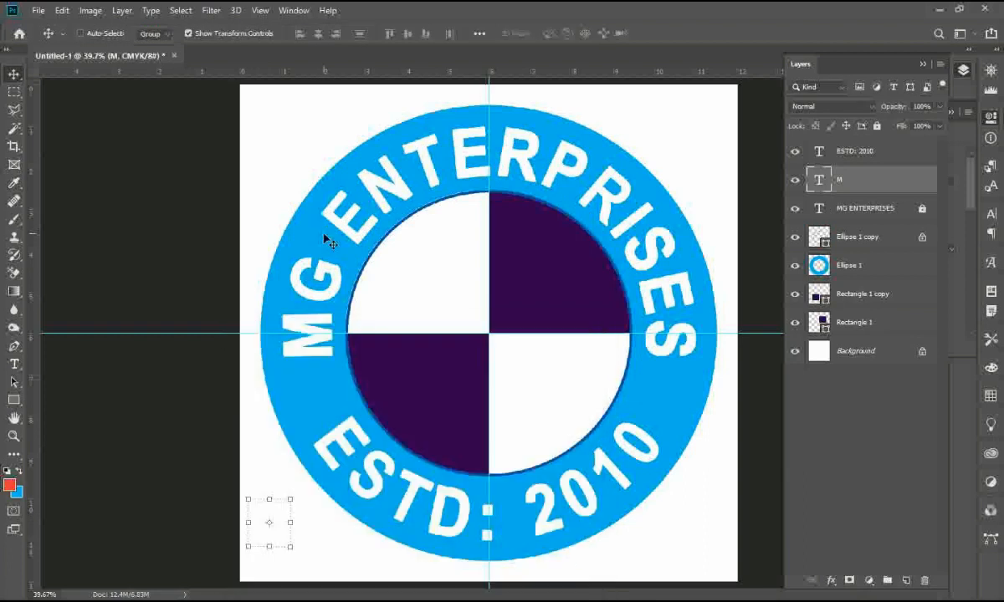
{"action": "key", "text": "ctrl+BackSpace"}
Step: Move the letter M into the white upper-left quarter, scale it to about 160%, and position it near the circle's centre
{"action": "left_click_drag", "start_coordinate": [316, 453], "coordinate": [490, 234]}
{"action": "key", "text": "ctrl+t"}
{"action": "key", "text": "Return"}
{"action": "key", "text": "ctrl+t"}
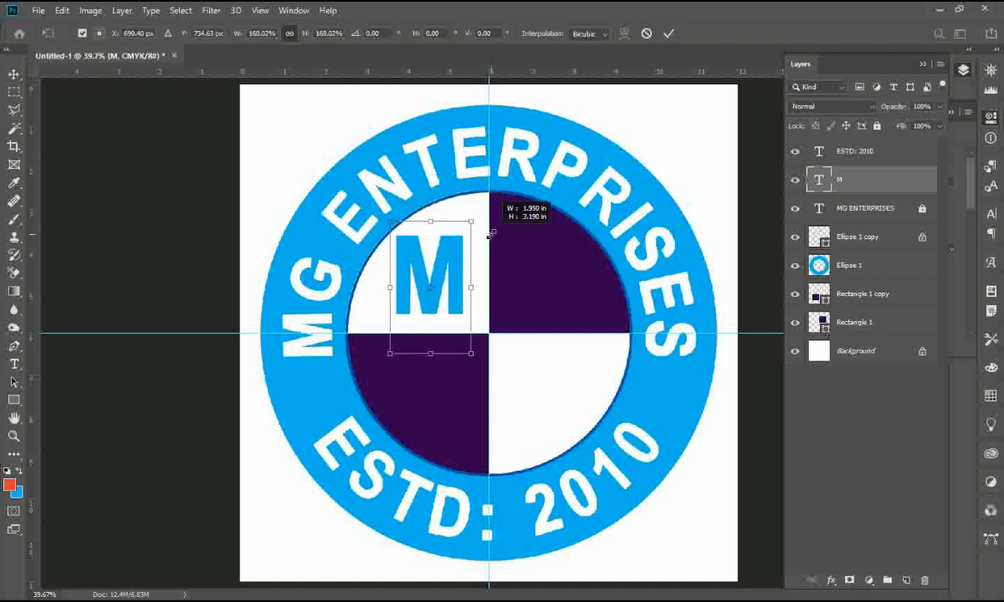
{"action": "key", "text": "Return"}
{"action": "left_click_drag", "start_coordinate": [438, 257], "coordinate": [456, 267]}
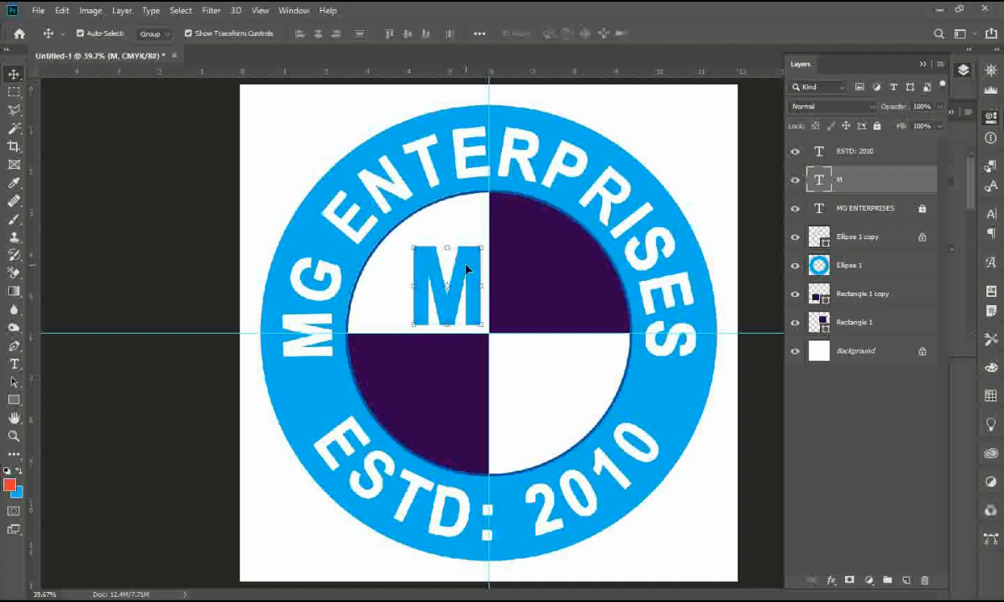
Step: Set the vertical scale of the letter M's text to 100%
{"action": "key", "text": "ctrl+t"}
{"action": "key", "text": "Return"}
{"action": "key", "text": "t"}
{"action": "left_click", "coordinate": [990, 213]}
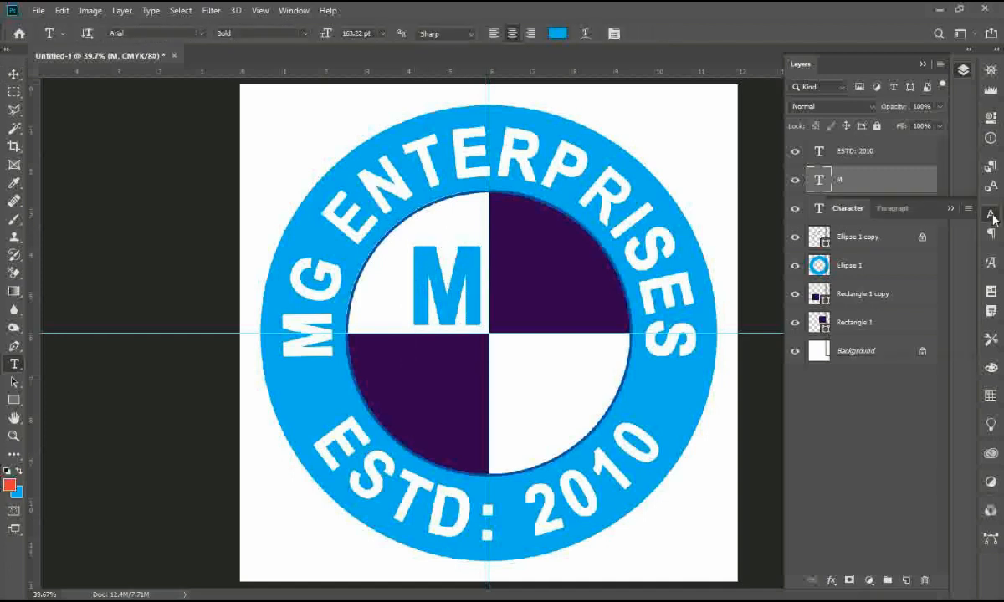
{"action": "left_click", "coordinate": [833, 276]}
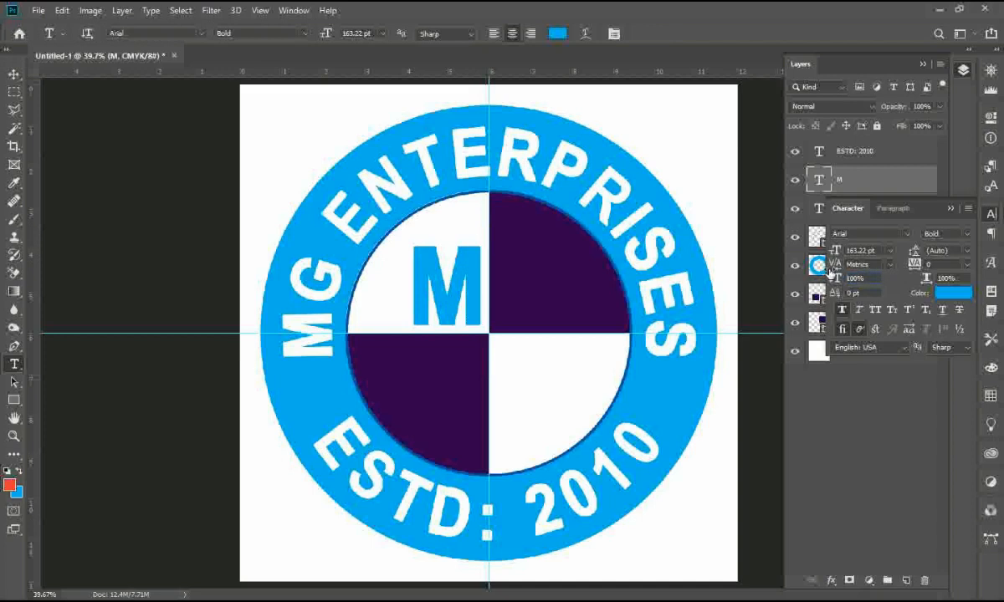
{"action": "type", "text": "100"}
{"action": "key", "text": "Return"}
{"action": "key", "text": "v"}
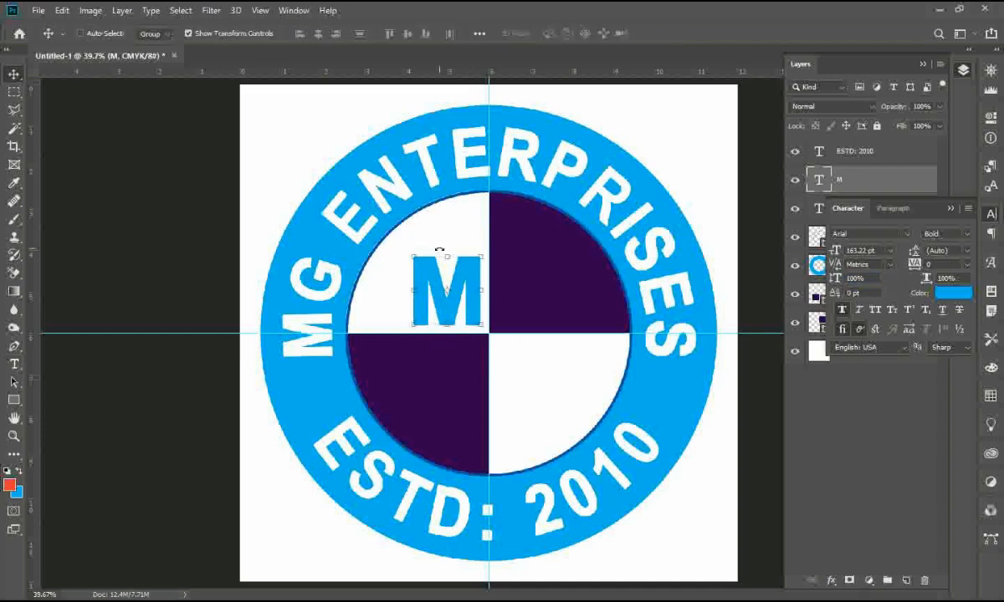
Step: Scale the letter M up to about 196 pt and move it down so it straddles the horizontal guide
{"action": "key", "text": "ctrl+t"}
{"action": "left_click_drag", "start_coordinate": [397, 240], "coordinate": [381, 224]}
{"action": "key", "text": "Return"}
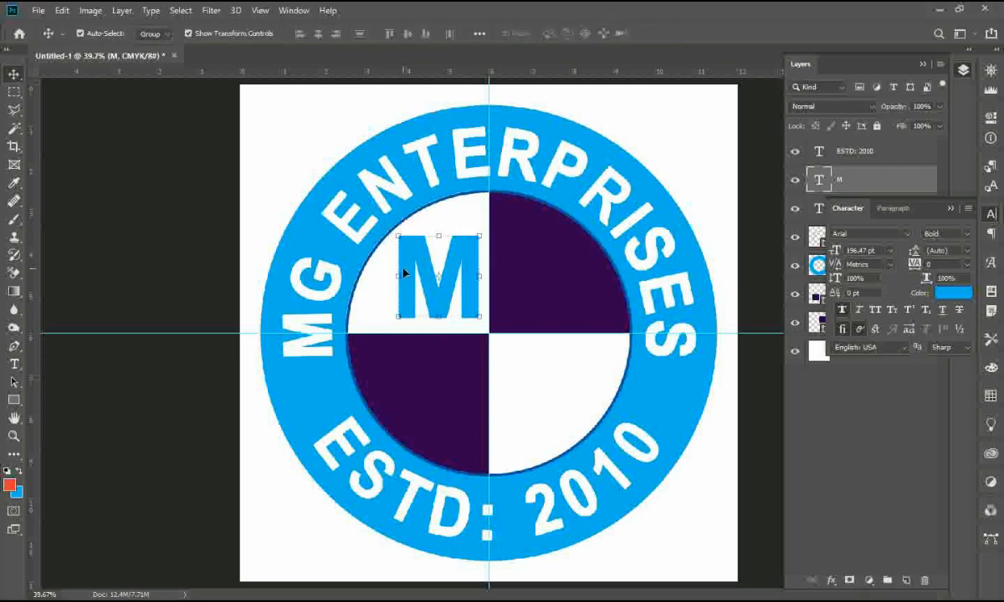
{"action": "key", "text": "ctrl+t"}
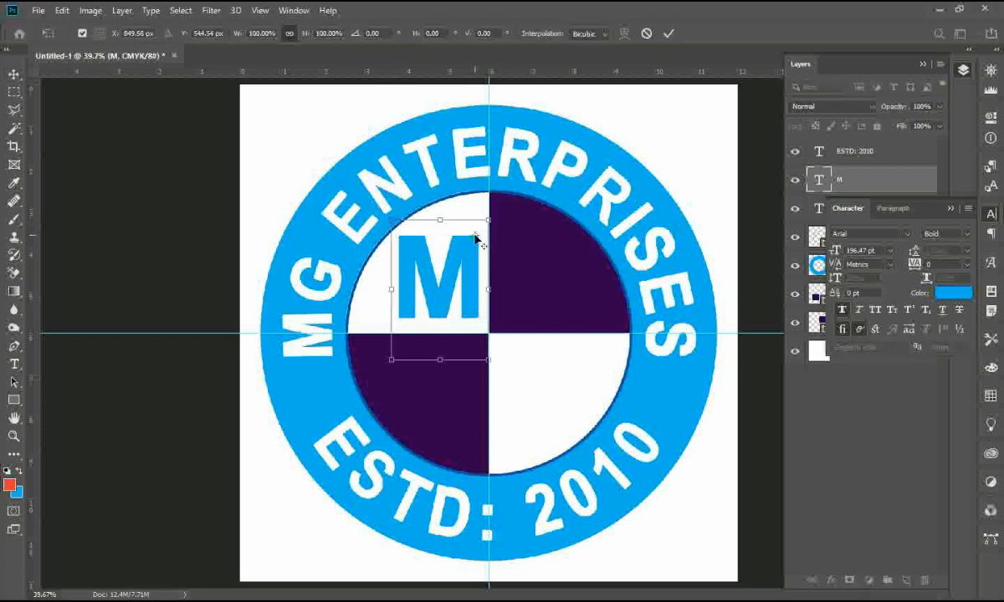
{"action": "key", "text": "Return"}
{"action": "left_click_drag", "start_coordinate": [465, 267], "coordinate": [466, 326]}
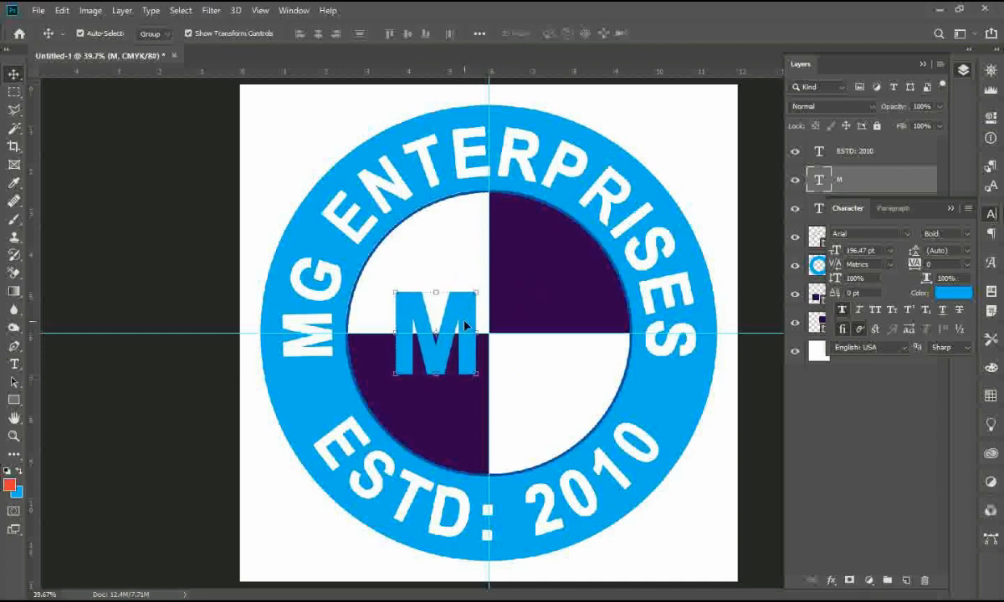
Step: Close the character settings and change the text of the M layer to MG
{"action": "key", "text": "t"}
{"action": "left_click", "coordinate": [450, 309]}
{"action": "left_click", "coordinate": [487, 235]}
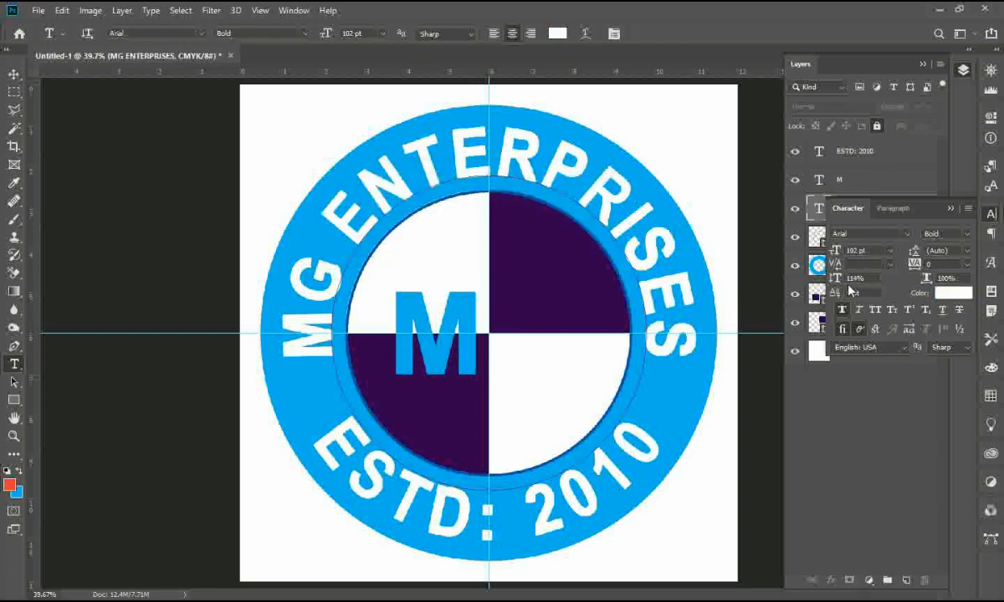
{"action": "left_click", "coordinate": [951, 209]}
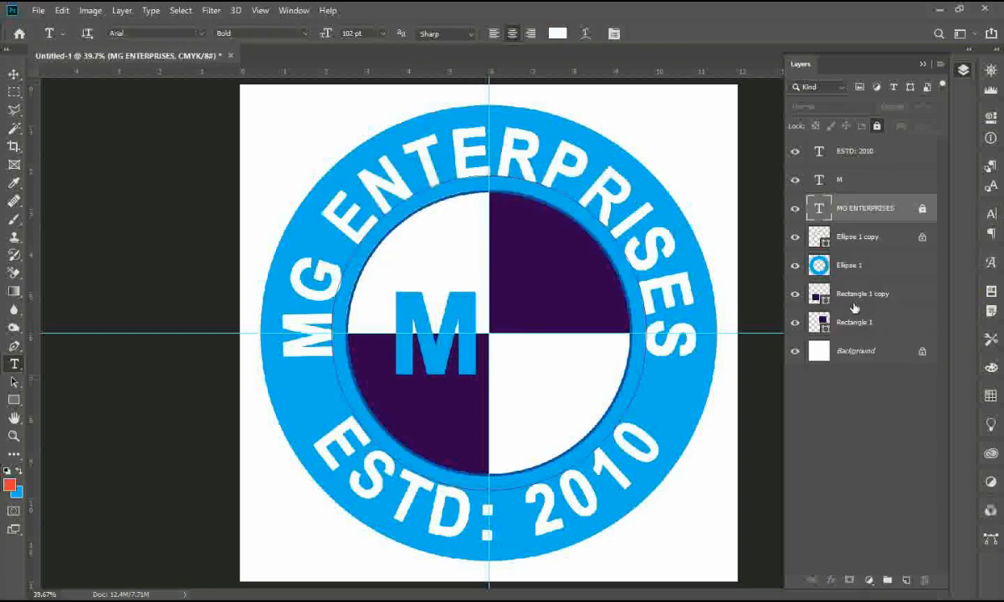
{"action": "left_click", "coordinate": [828, 180]}
{"action": "double_click", "coordinate": [828, 180]}
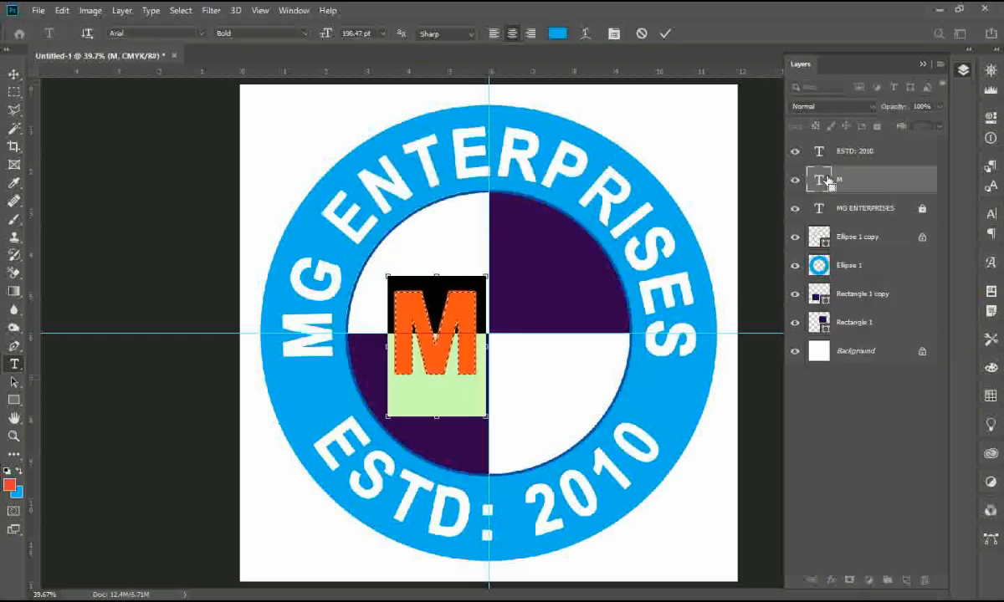
{"action": "key", "text": "ctrl+d"}
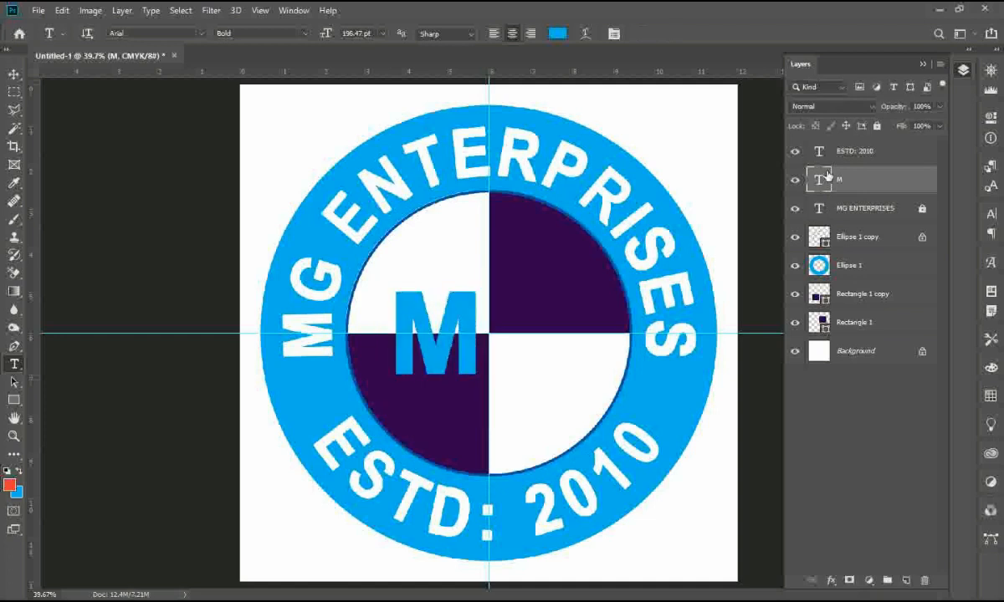
{"action": "double_click", "coordinate": [827, 176]}
{"action": "key", "text": "ctrl+h"}
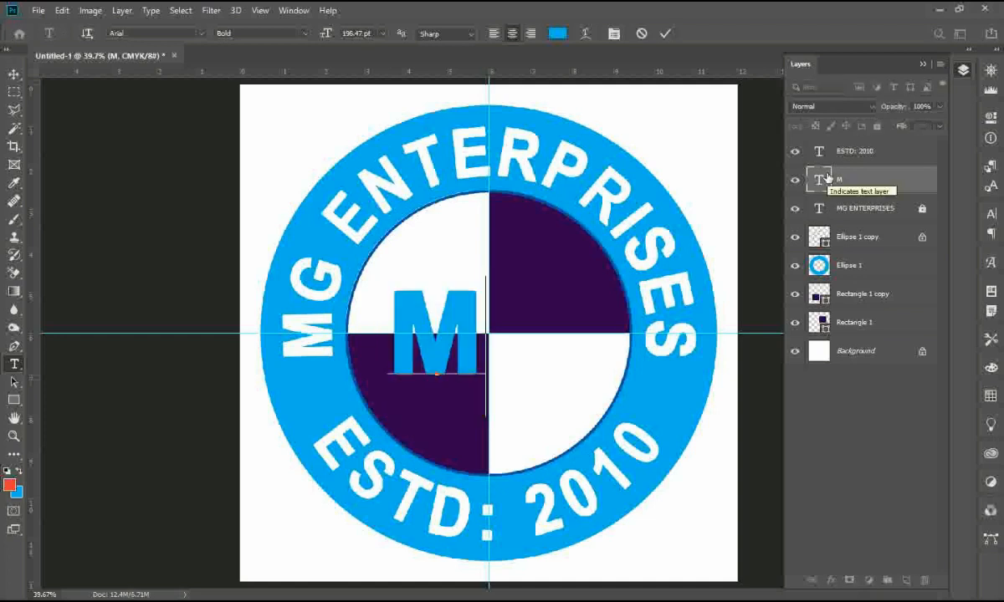
{"action": "type", "text": "MG"}
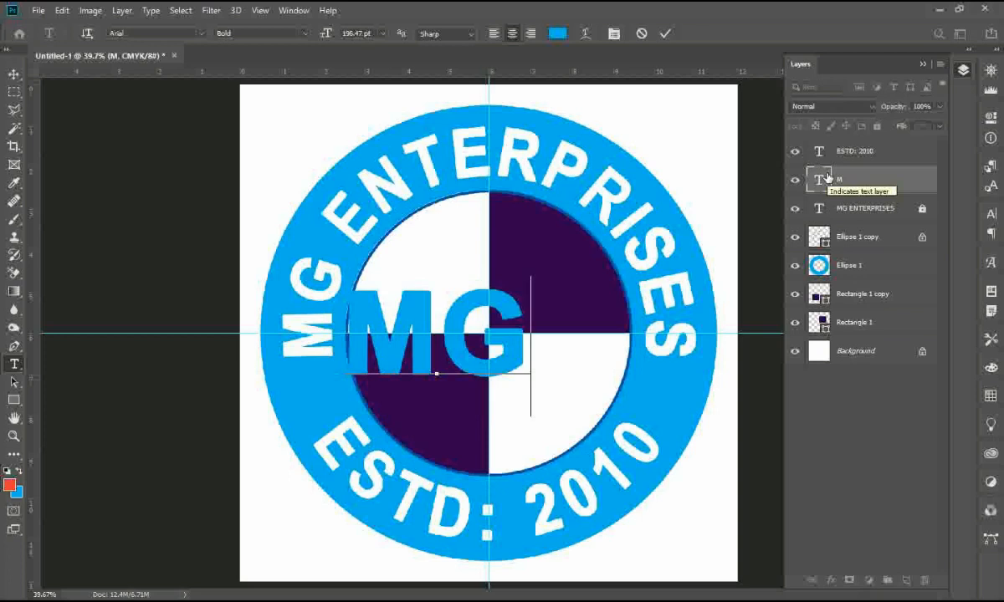
{"action": "key", "text": "ctrl+Return"}
Step: Centre the MG text horizontally and vertically on the canvas, deselect, and nudge it slightly left
{"action": "key", "text": "v"}
{"action": "left_click_drag", "start_coordinate": [502, 311], "coordinate": [551, 315]}
{"action": "key", "text": "ctrl+a"}
{"action": "left_click", "coordinate": [317, 33]}
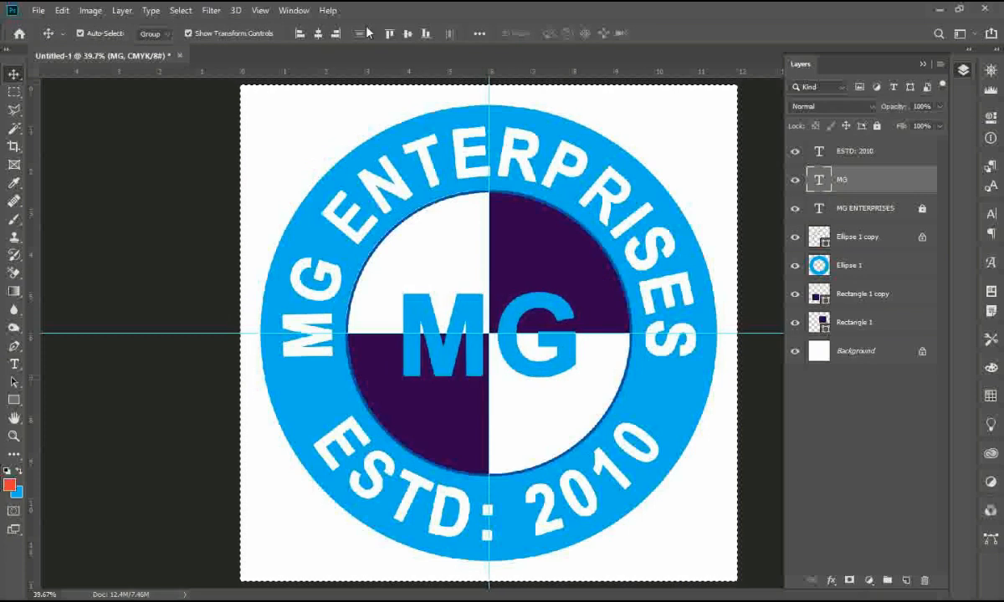
{"action": "left_click", "coordinate": [409, 35]}
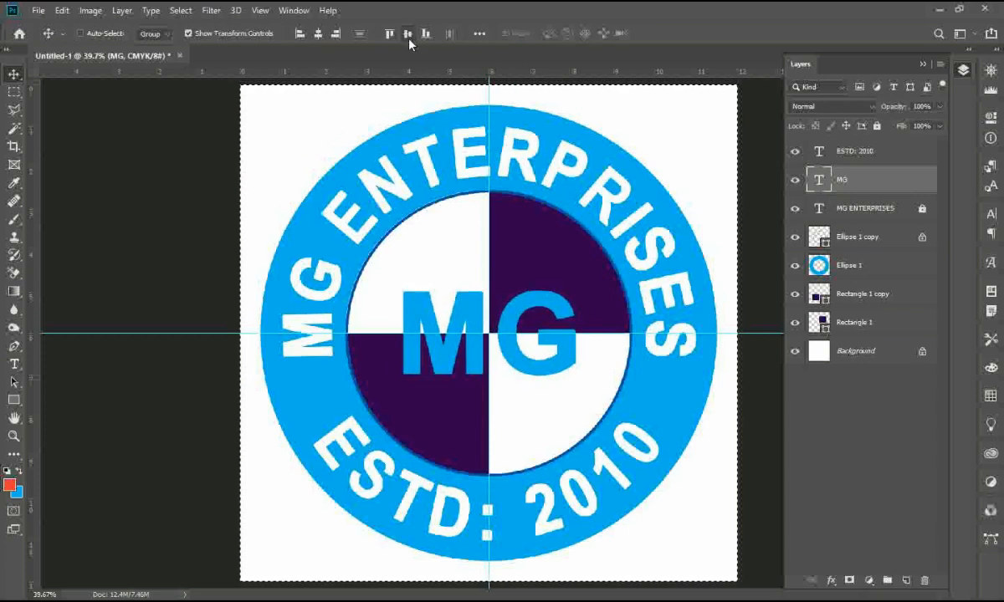
{"action": "key", "text": "ctrl+d"}
{"action": "key", "text": "Left"}
{"action": "key", "text": "Left"}
{"action": "key", "text": "Left"}
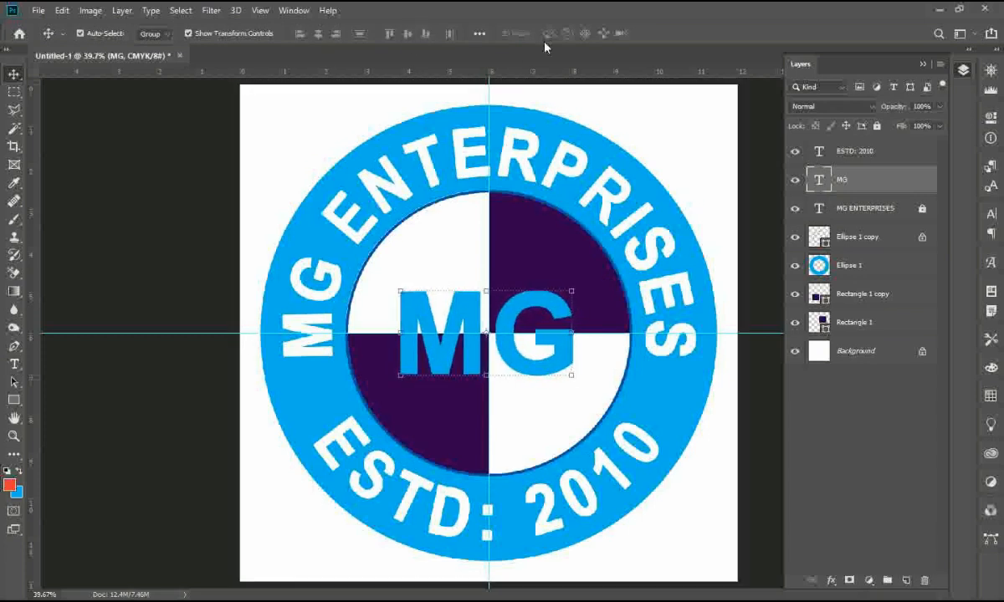
Step: Duplicate the MG text layer, hide the original, and rasterize the copy
{"action": "scroll", "coordinate": [469, 312], "scroll_direction": "up", "scroll_amount": 5}
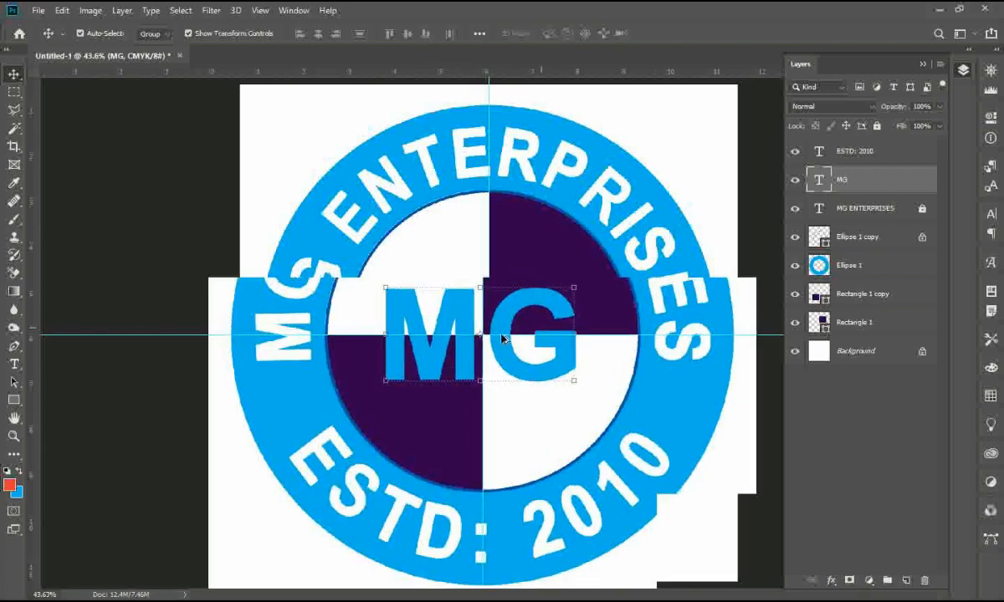
{"action": "scroll", "coordinate": [511, 334], "scroll_direction": "up", "scroll_amount": 2}
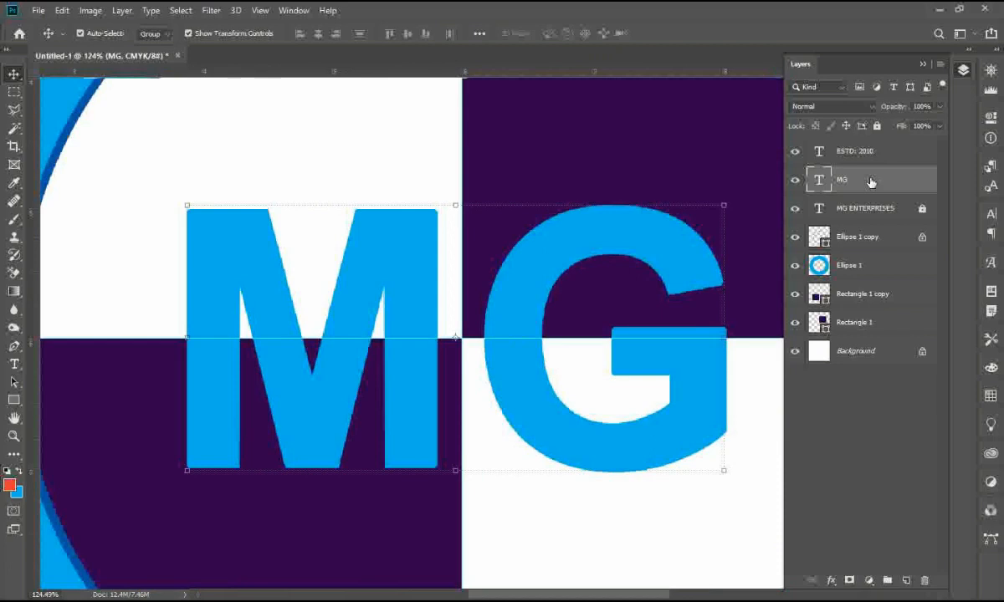
{"action": "key", "text": "ctrl+j"}
{"action": "left_click", "coordinate": [795, 209]}
{"action": "right_click", "coordinate": [804, 180]}
{"action": "left_click", "coordinate": [695, 204]}
Step: Cut the part of MG above the horizontal guide onto its own layer
{"action": "key", "text": "m"}
{"action": "left_click_drag", "start_coordinate": [145, 177], "coordinate": [783, 339]}
{"action": "right_click", "coordinate": [602, 318]}
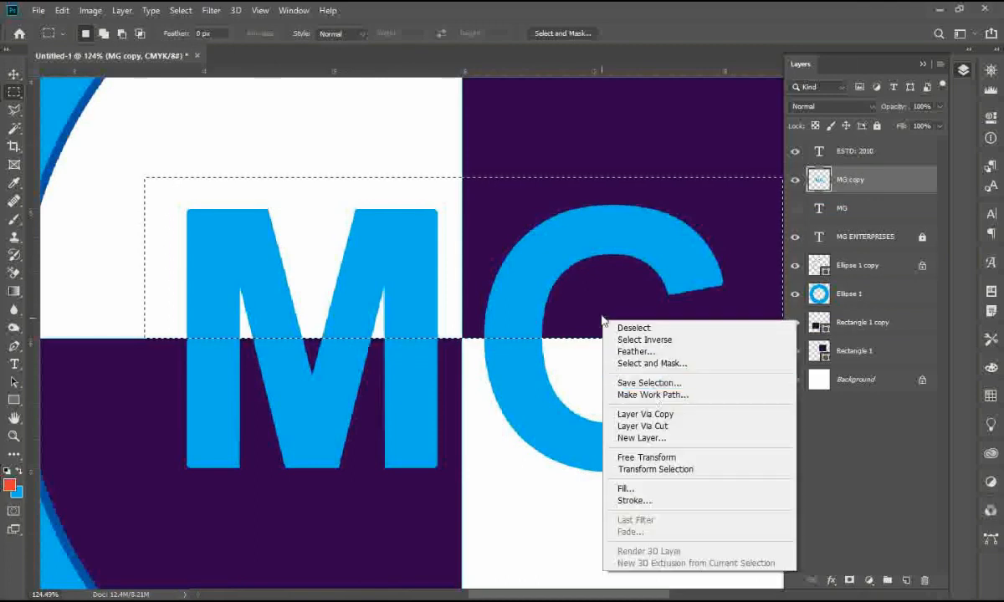
{"action": "left_click", "coordinate": [663, 424]}
{"action": "key", "text": "v"}
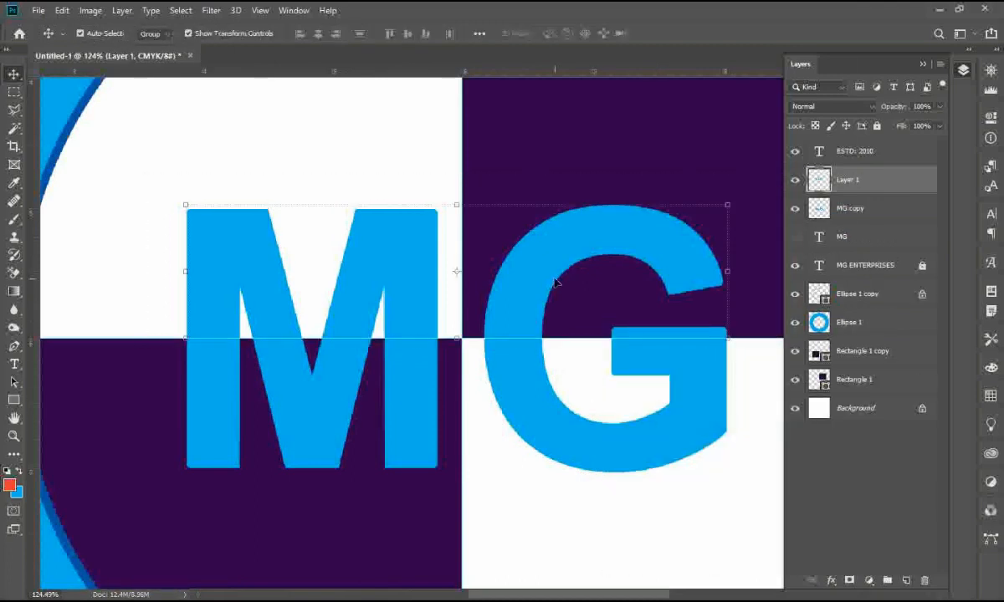
Step: Cut the lower half of the letter G from the MG copy layer onto its own layer
{"action": "left_click", "coordinate": [546, 419]}
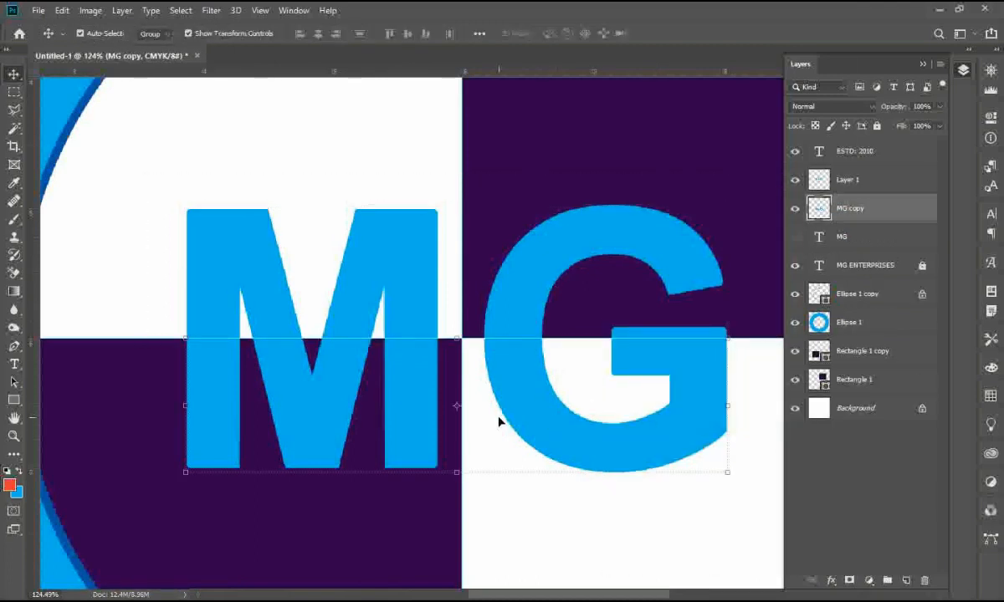
{"action": "key", "text": "m"}
{"action": "left_click_drag", "start_coordinate": [478, 180], "coordinate": [783, 533]}
{"action": "right_click", "coordinate": [600, 415]}
{"action": "left_click", "coordinate": [644, 270]}
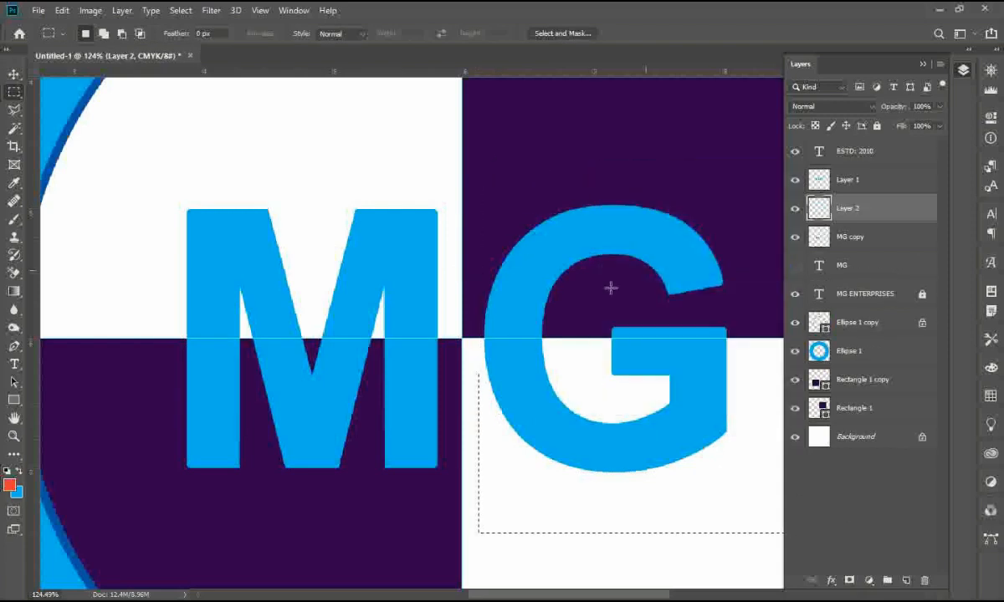
Step: Cut the upper half of the letter G from Layer 1 onto a separate layer and deselect it
{"action": "left_click", "coordinate": [861, 180]}
{"action": "left_click_drag", "start_coordinate": [464, 194], "coordinate": [762, 510]}
{"action": "right_click", "coordinate": [539, 329]}
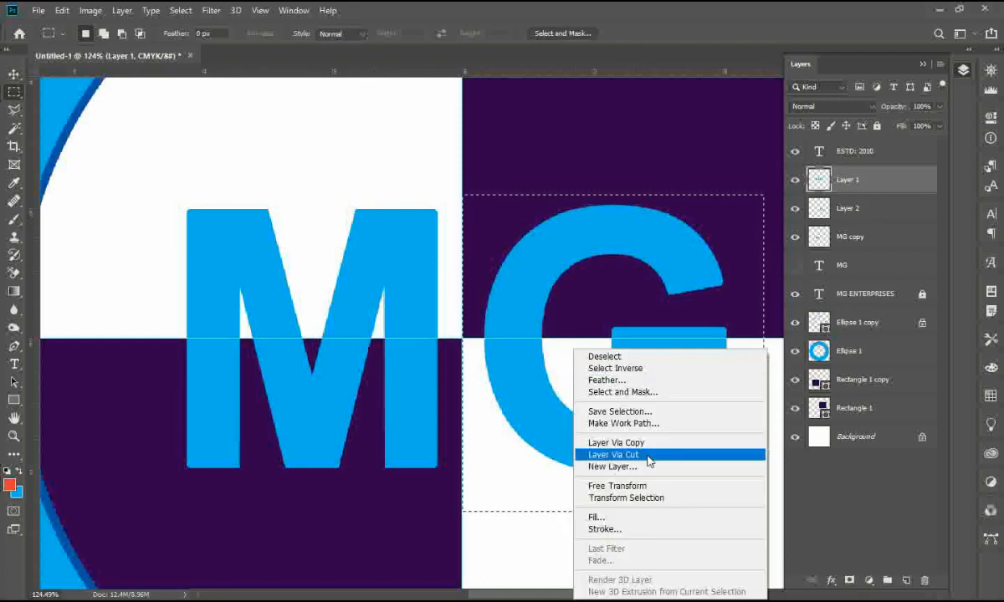
{"action": "left_click", "coordinate": [644, 451]}
{"action": "key", "text": "v"}
{"action": "left_click", "coordinate": [141, 262]}
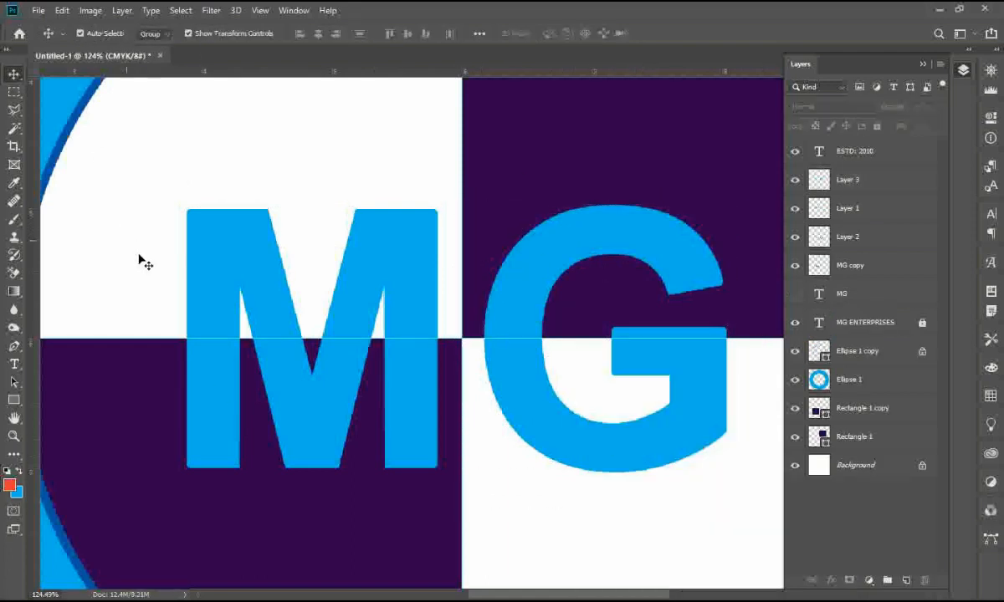
Step: Set the background colour to white and fill the lower half of the M and the upper half of the G with it
{"action": "left_click", "coordinate": [215, 392]}
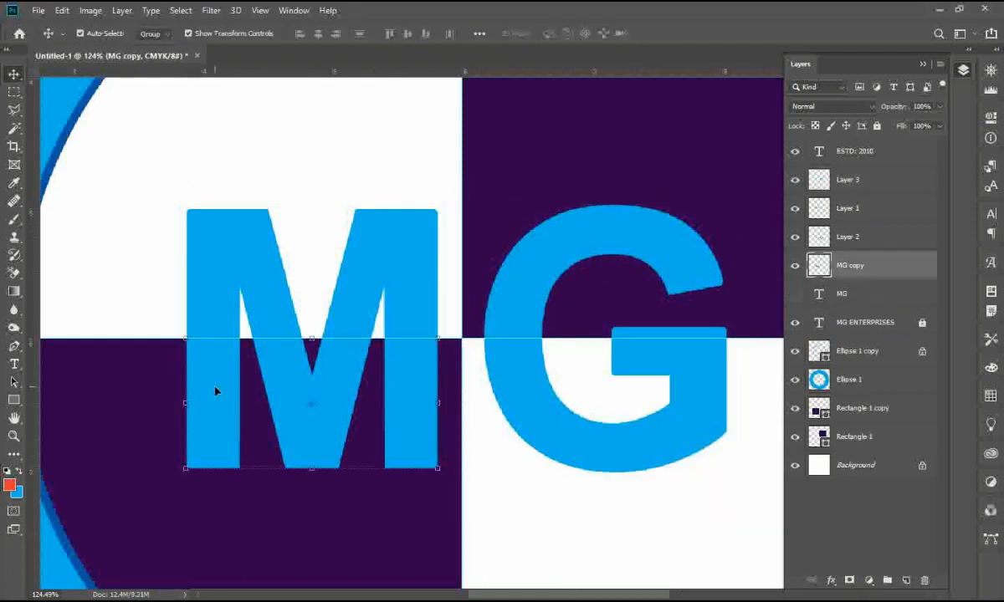
{"action": "left_click", "coordinate": [16, 496]}
{"action": "type", "text": "0"}
{"action": "key", "text": "Return"}
{"action": "key", "text": "ctrl+BackSpace"}
{"action": "key", "text": "ctrl+z"}
{"action": "key", "text": "ctrl+shift+BackSpace"}
{"action": "left_click", "coordinate": [594, 235]}
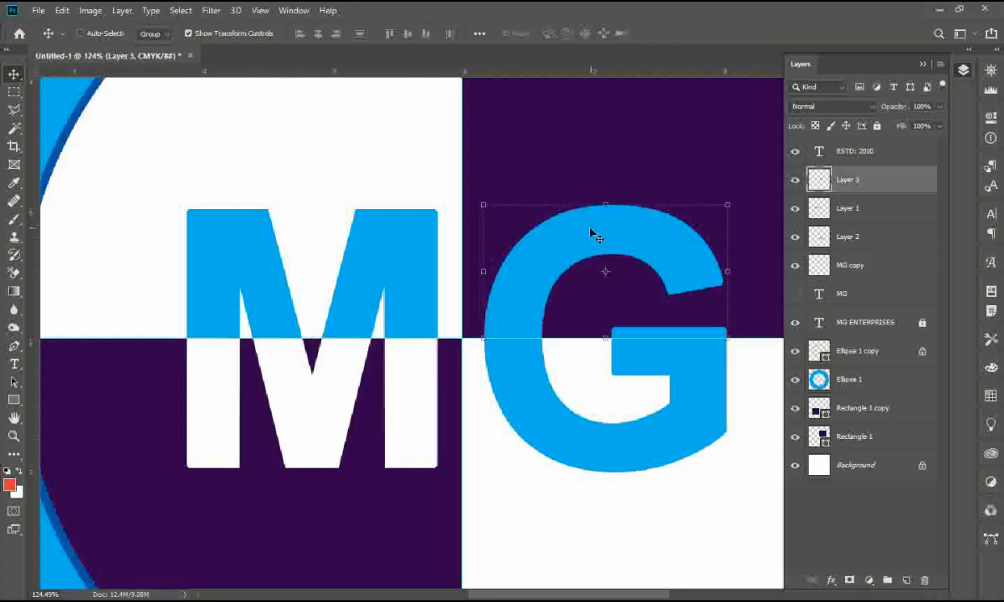
{"action": "key", "text": "ctrl+shift+BackSpace"}
{"action": "key", "text": "ctrl+0"}
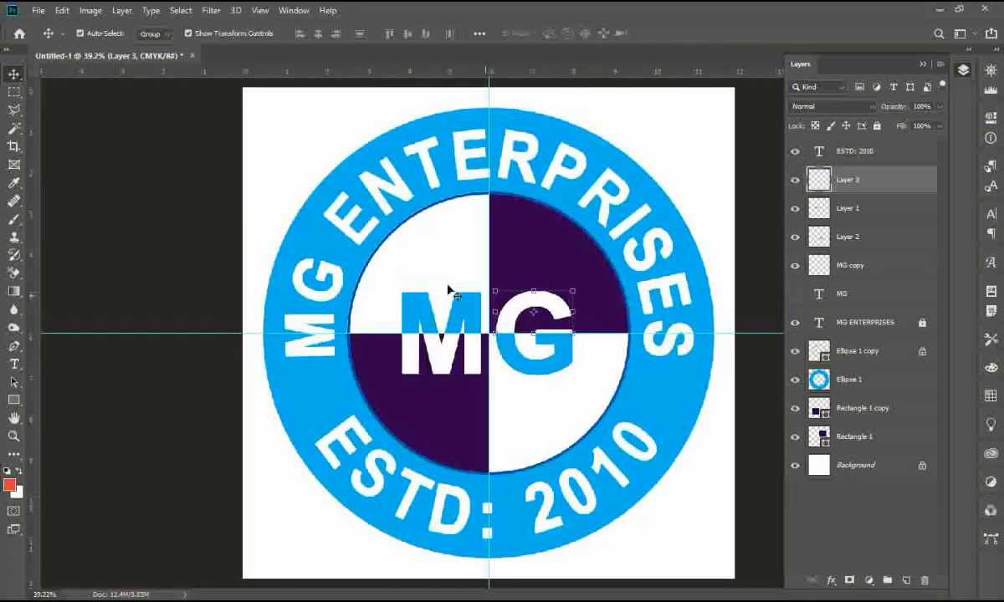
Step: Set the background colour to the quarters' dark violet and fill the upper half of the M and the lower half of the G
{"action": "left_click", "coordinate": [403, 298]}
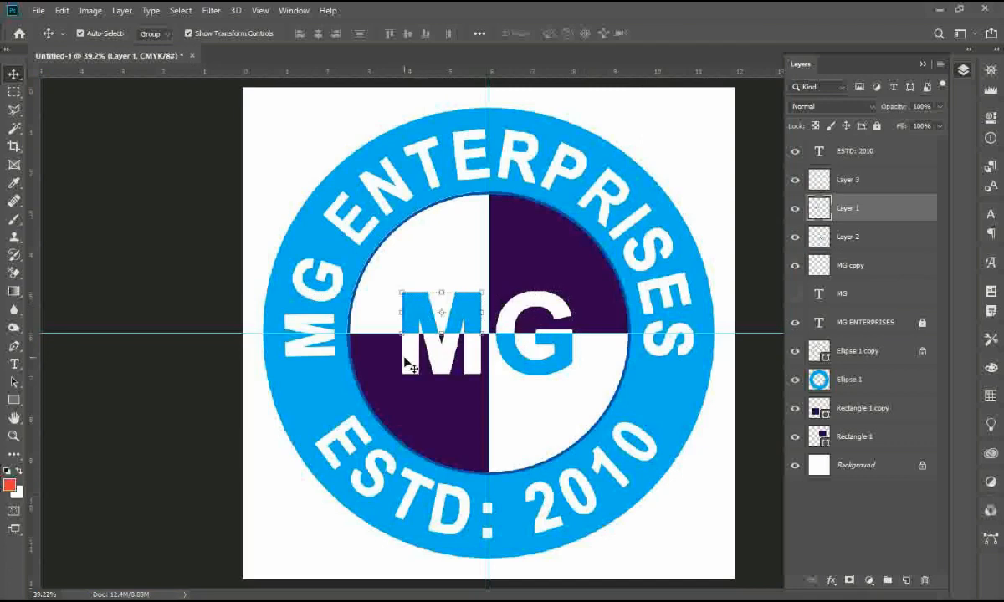
{"action": "left_click", "coordinate": [15, 493]}
{"action": "left_click", "coordinate": [552, 244]}
{"action": "left_click", "coordinate": [555, 351]}
{"action": "key", "text": "ctrl+shift+BackSpace"}
{"action": "left_click", "coordinate": [530, 362], "text": "ctrl"}
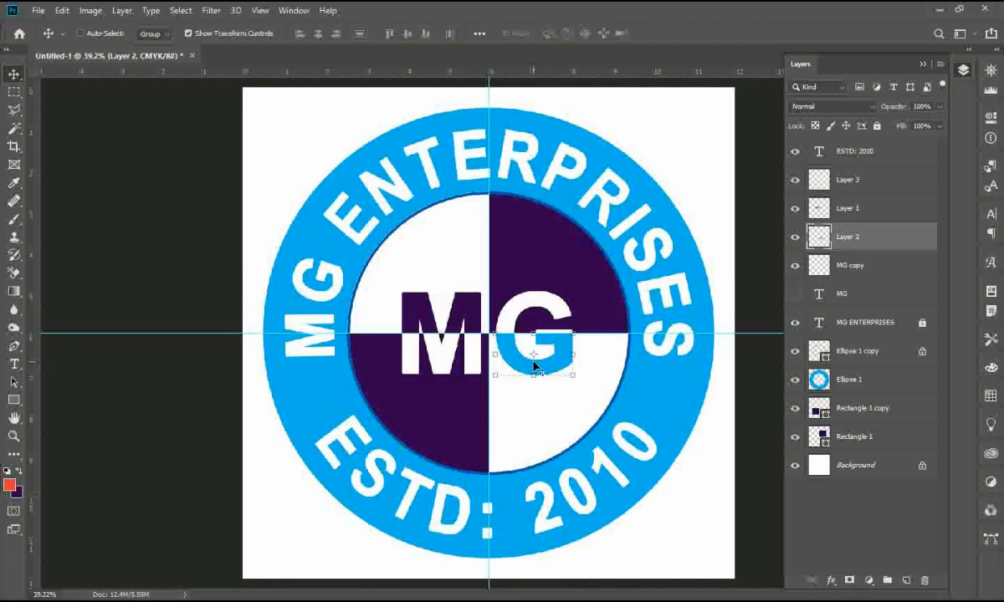
{"action": "key", "text": "ctrl+shift+BackSpace"}
{"action": "left_click", "coordinate": [544, 270], "text": "ctrl"}
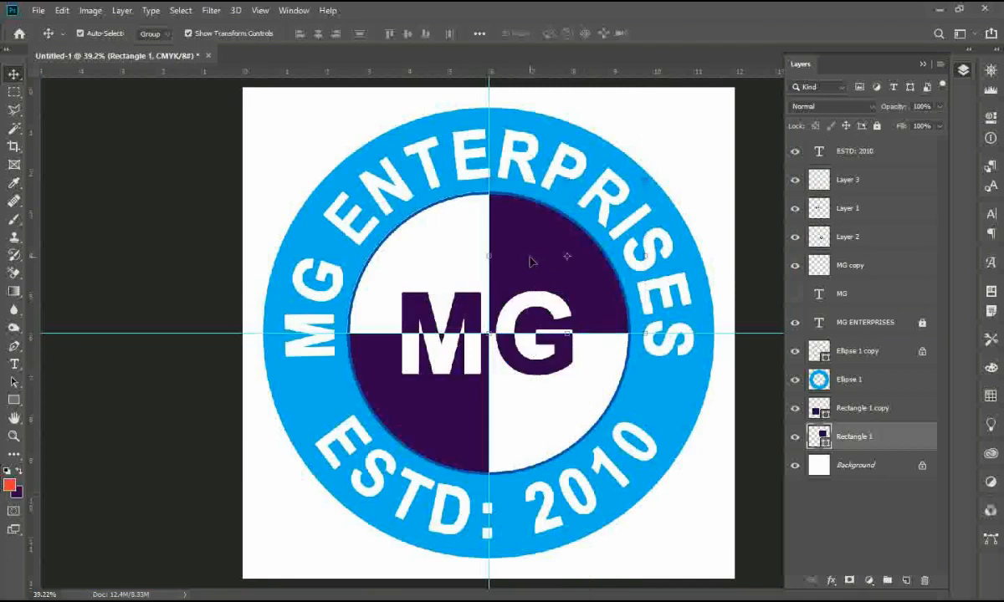
{"action": "left_click", "coordinate": [155, 224]}
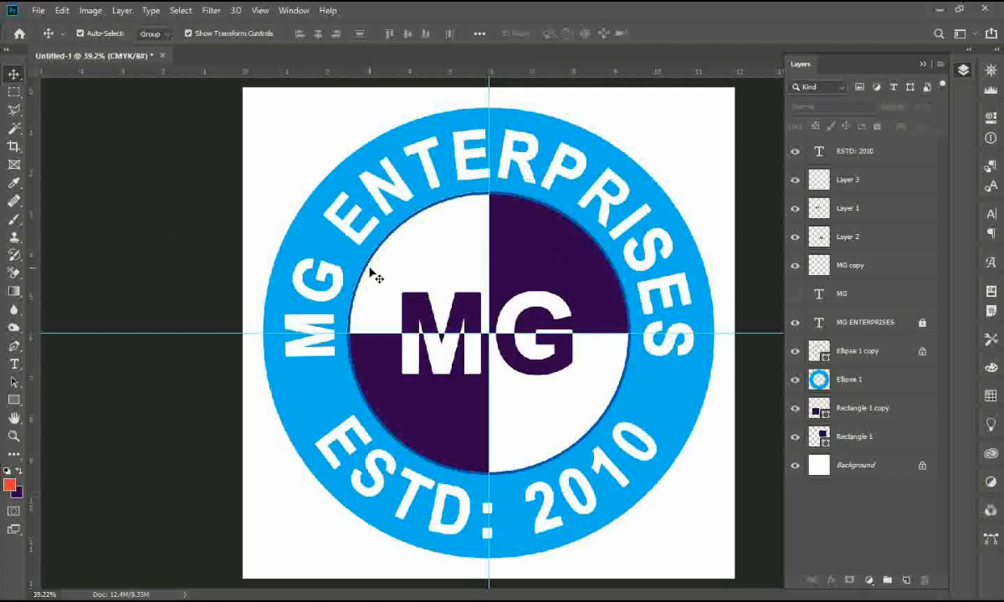
Step: Change the stroke of the Ellipse 1 copy circle around the quarters to black
{"action": "left_click", "coordinate": [855, 359]}
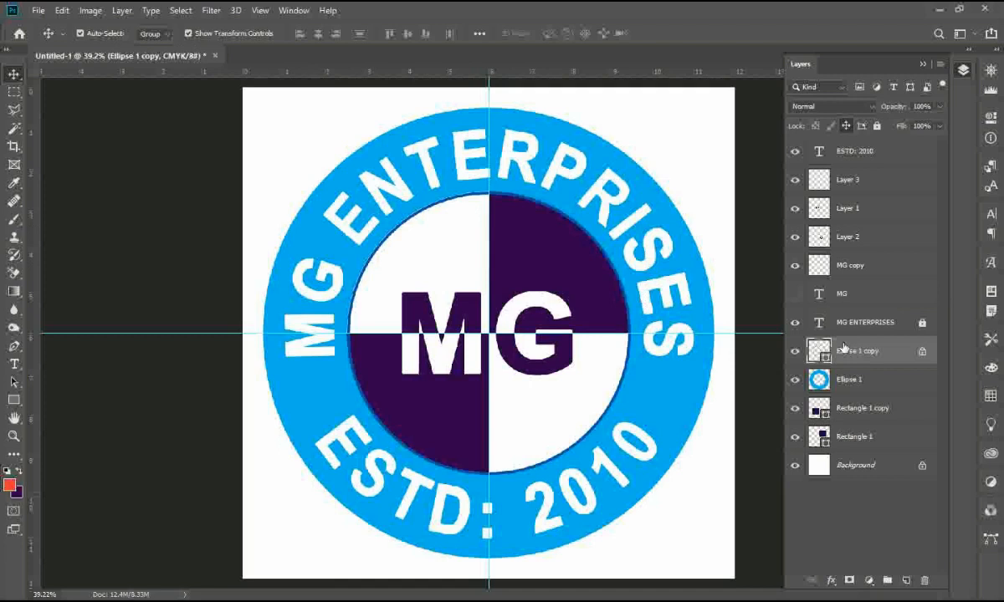
{"action": "key", "text": "u"}
{"action": "left_click", "coordinate": [203, 35]}
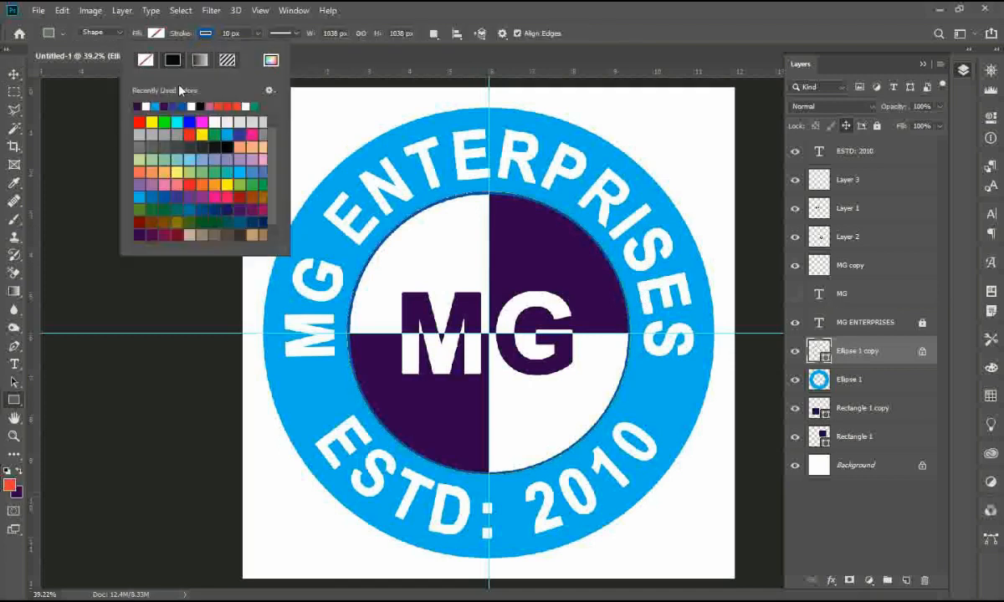
{"action": "left_click", "coordinate": [225, 148]}
{"action": "left_click", "coordinate": [387, 251]}
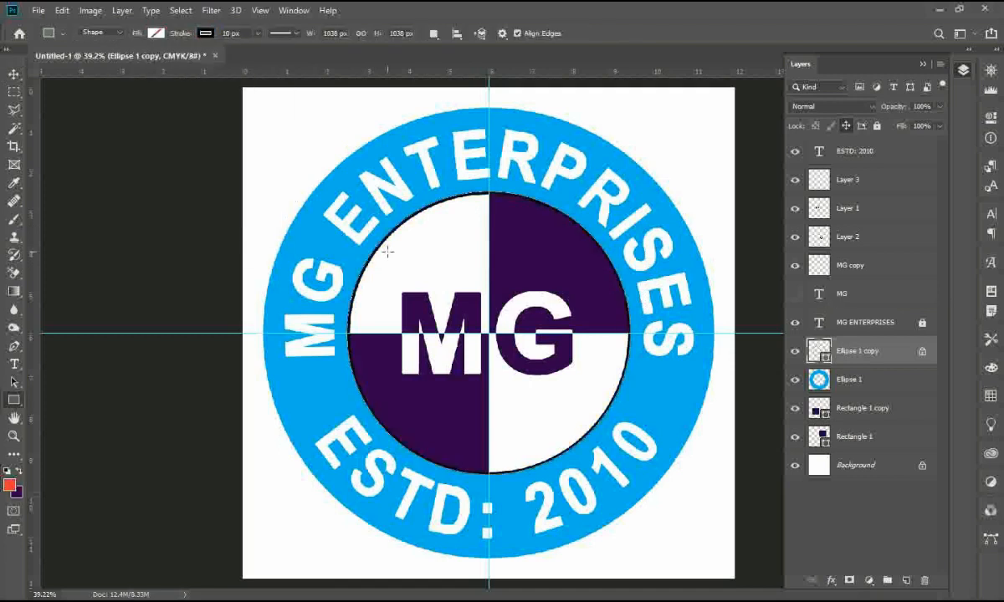
{"action": "key", "text": "v"}
{"action": "left_click", "coordinate": [102, 208]}
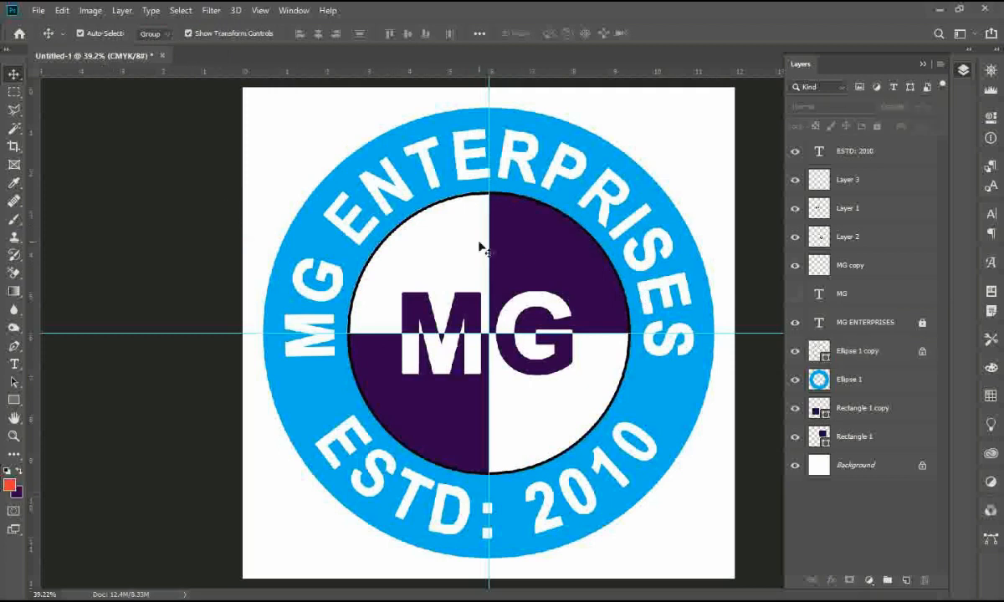
Step: Change the fill of the upper-right quarter, Rectangle 1, to an indigo blue swatch
{"action": "left_click", "coordinate": [519, 255]}
{"action": "key", "text": "u"}
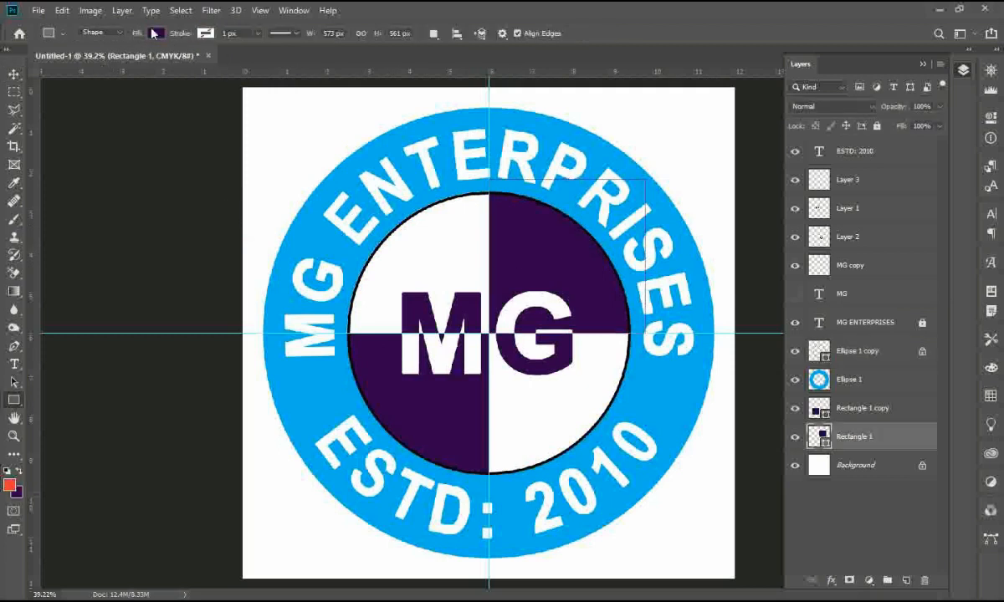
{"action": "left_click", "coordinate": [156, 34]}
{"action": "left_click", "coordinate": [128, 197]}
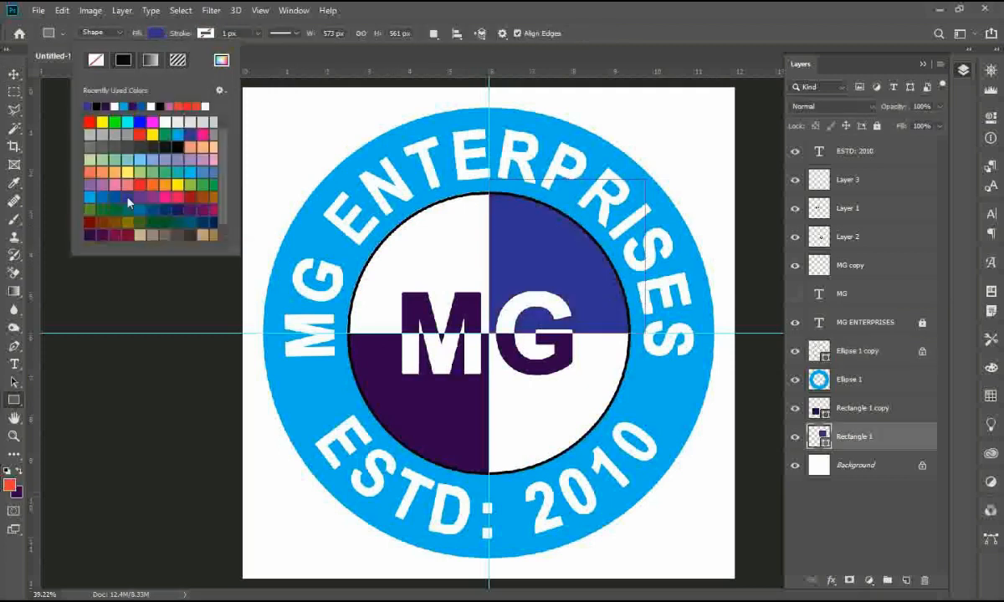
{"action": "key", "text": "Return"}
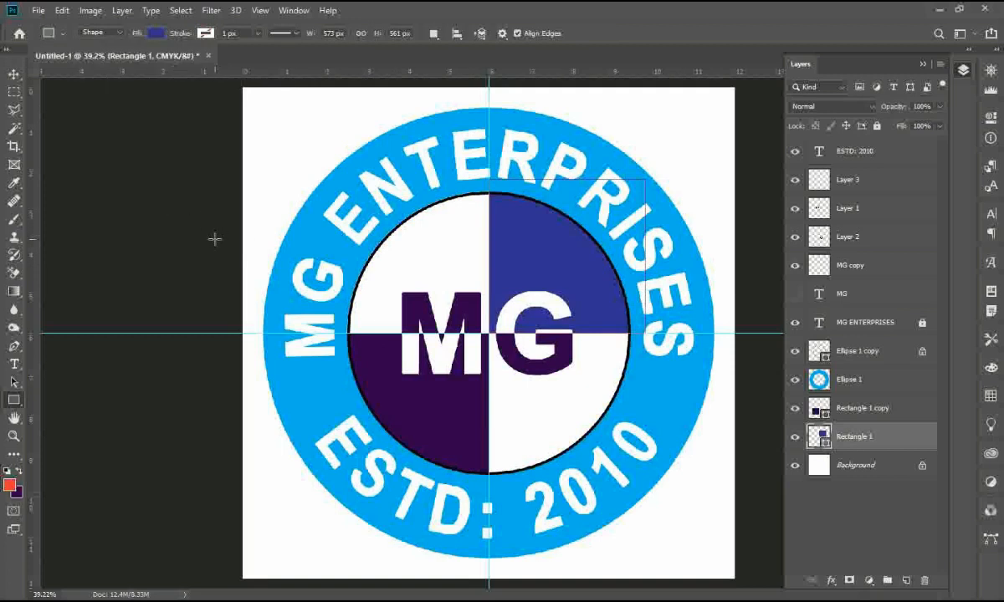
Step: Set the background colour to the upper-right quarter's indigo blue and fill only the lower half of the G with it
{"action": "key", "text": "b"}
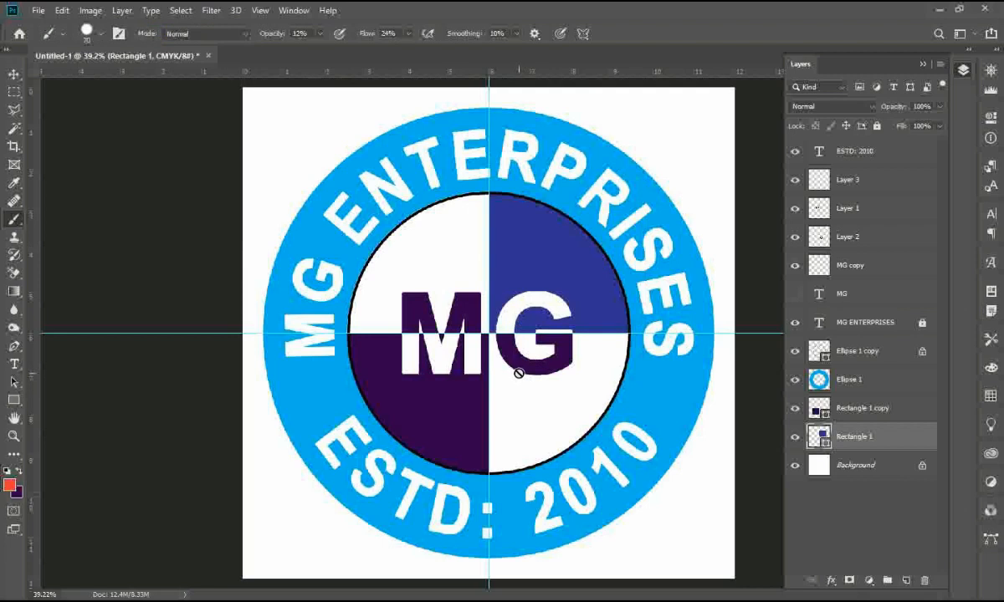
{"action": "key", "text": "v"}
{"action": "left_click", "coordinate": [497, 351]}
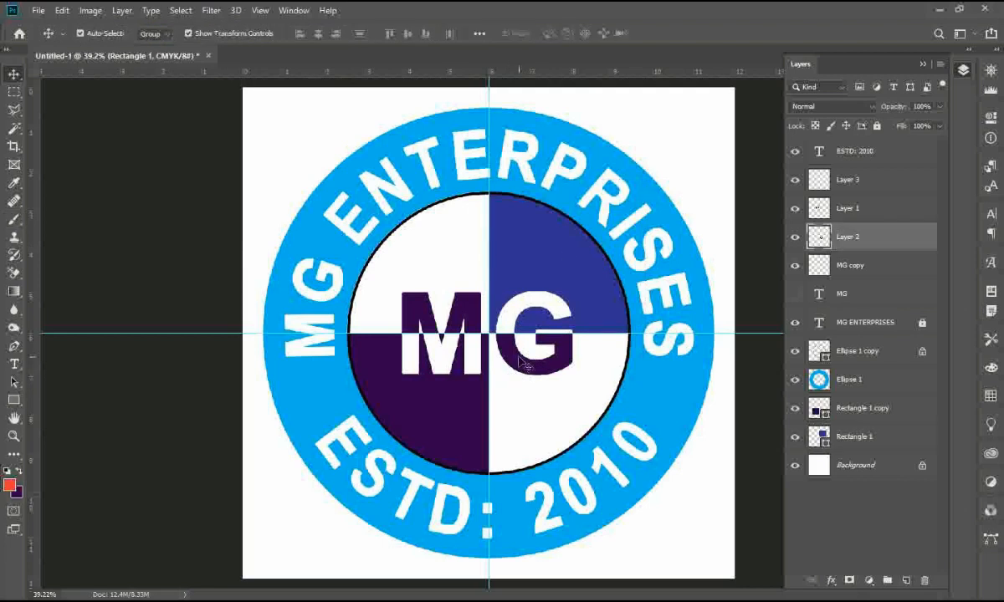
{"action": "left_click", "coordinate": [14, 492]}
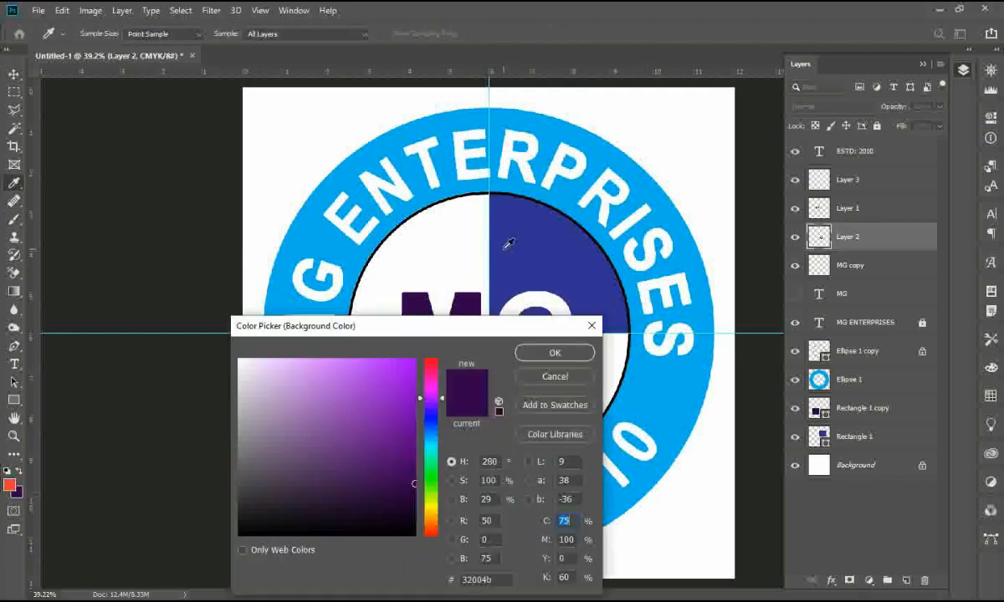
{"action": "left_click", "coordinate": [532, 262]}
{"action": "key", "text": "Return"}
{"action": "key", "text": "ctrl+BackSpace"}
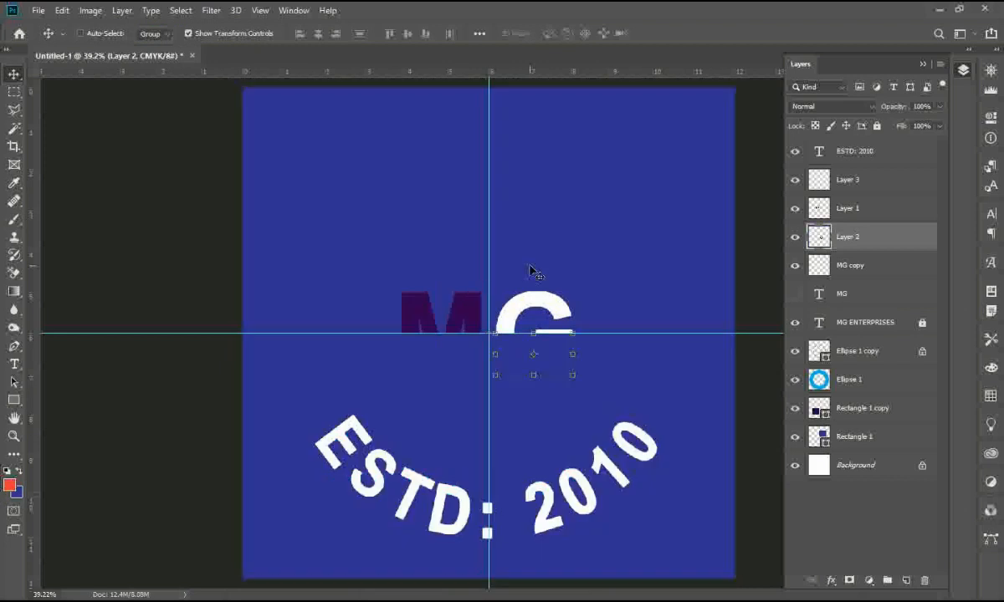
{"action": "key", "text": "ctrl+z"}
{"action": "key", "text": "ctrl+shift+BackSpace"}
{"action": "left_click", "coordinate": [125, 255]}
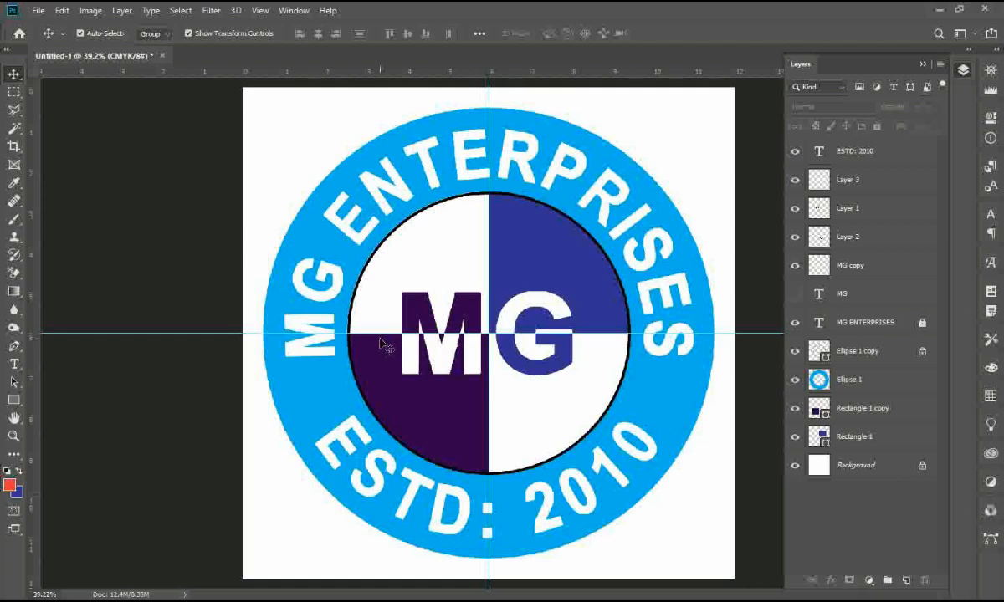
Step: Add a Stroke effect in red (ff0000) to the Ellipse 1 ring
{"action": "left_click", "coordinate": [828, 379]}
{"action": "left_click", "coordinate": [832, 579]}
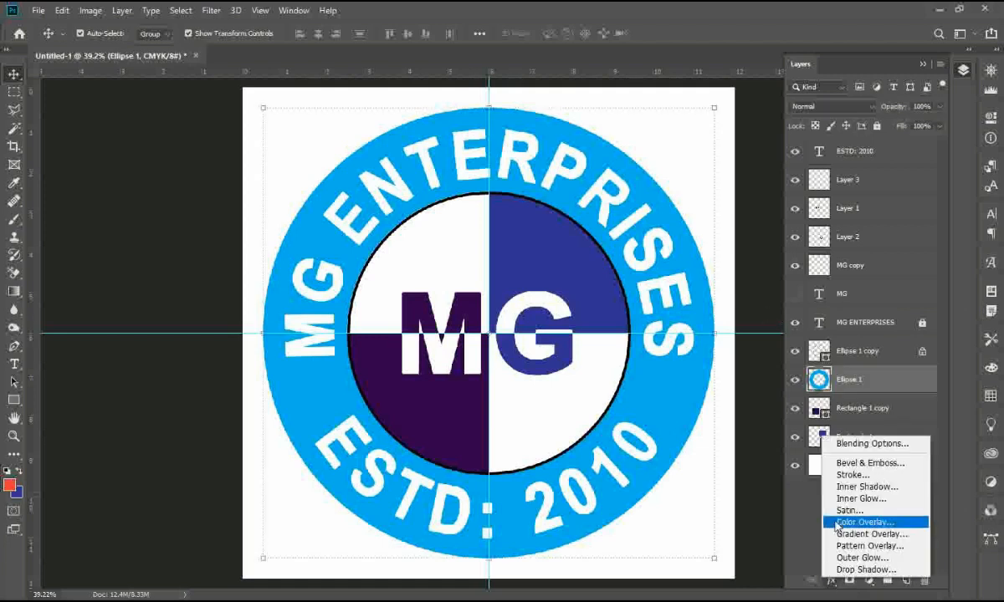
{"action": "left_click", "coordinate": [837, 483]}
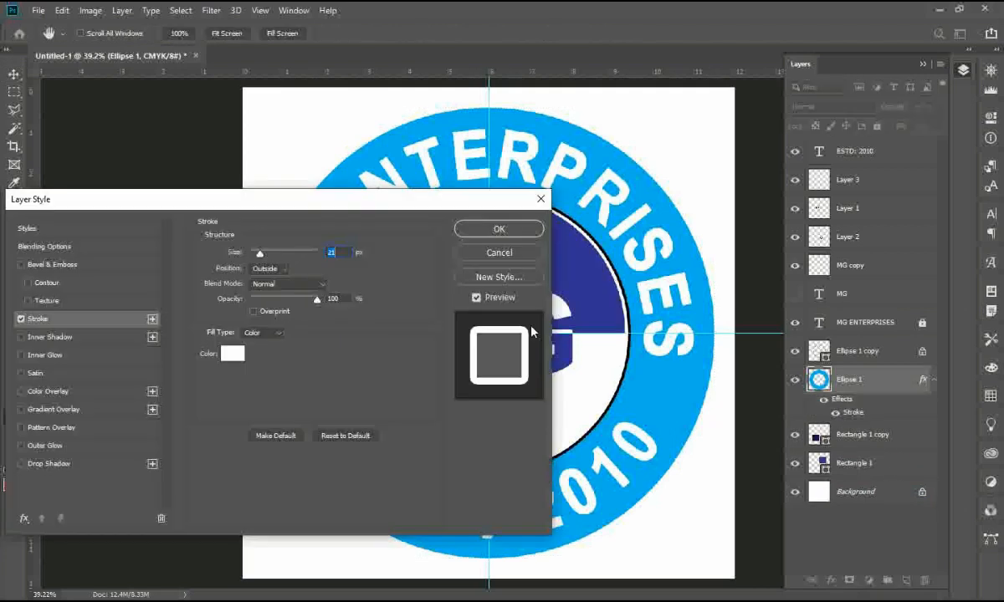
{"action": "left_click", "coordinate": [236, 358]}
{"action": "left_click", "coordinate": [416, 359]}
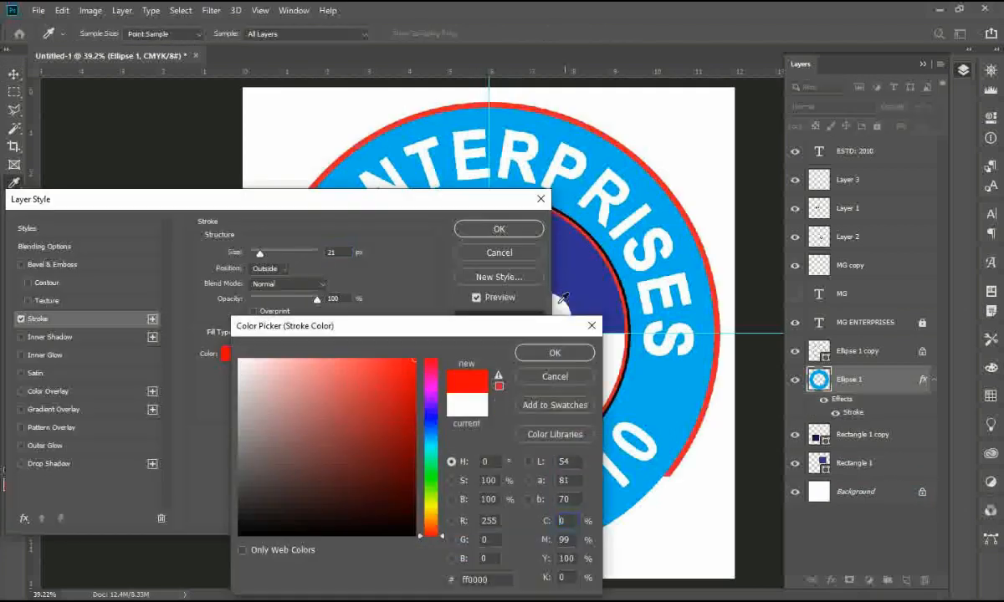
{"action": "left_click", "coordinate": [537, 358]}
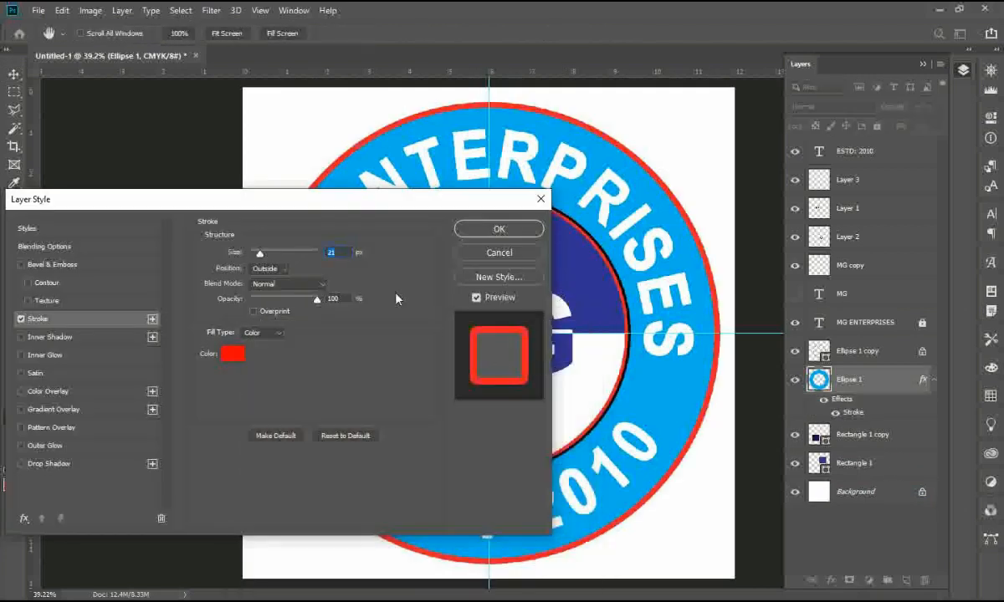
Step: Try sizes of 10 and 15 px for the ring's red stroke, set it to 20 px and apply the effect
{"action": "type", "text": "10"}
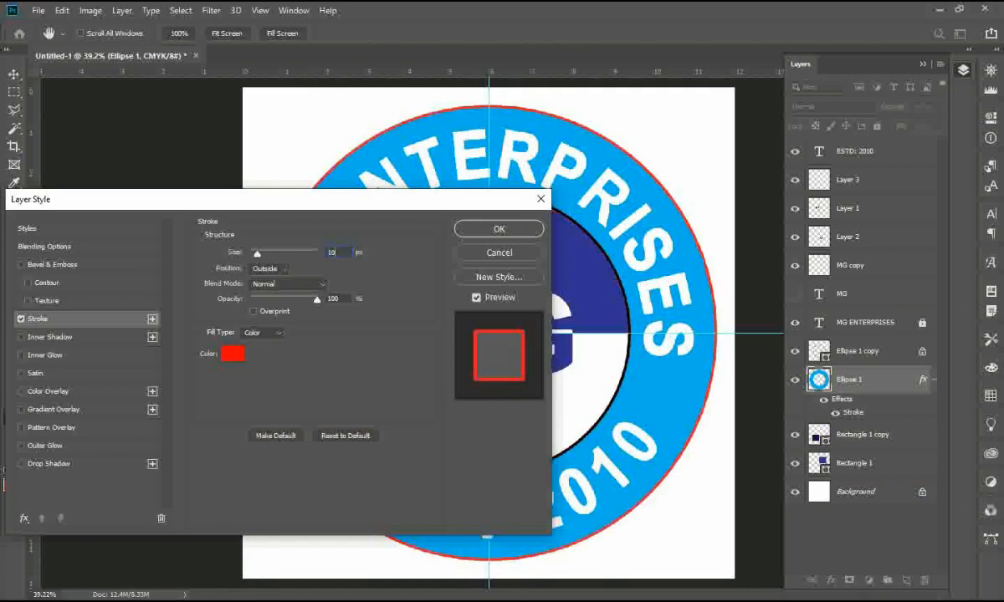
{"action": "key", "text": "BackSpace"}
{"action": "key", "text": "BackSpace"}
{"action": "type", "text": "15"}
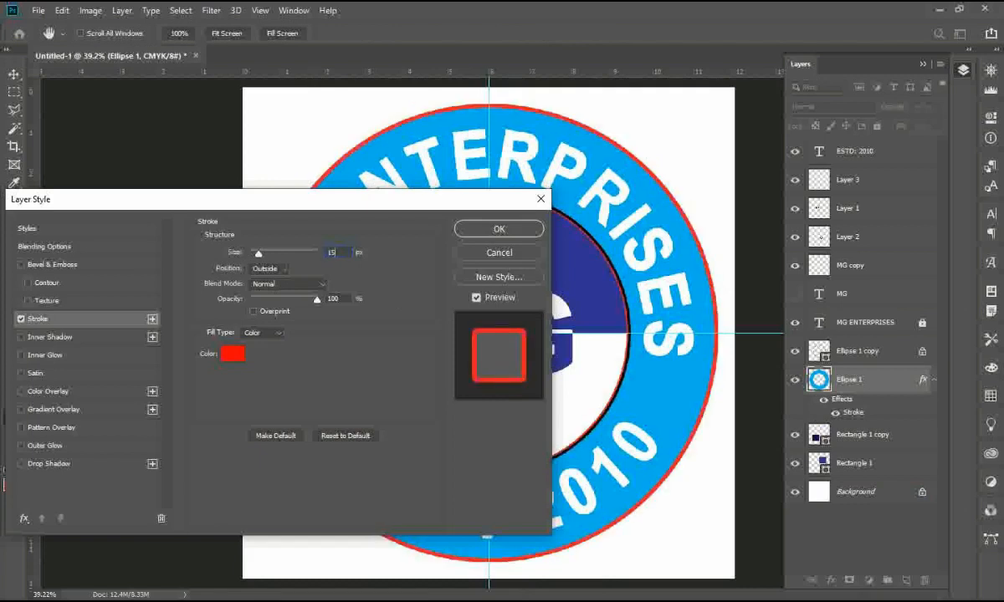
{"action": "key", "text": "BackSpace"}
{"action": "key", "text": "BackSpace"}
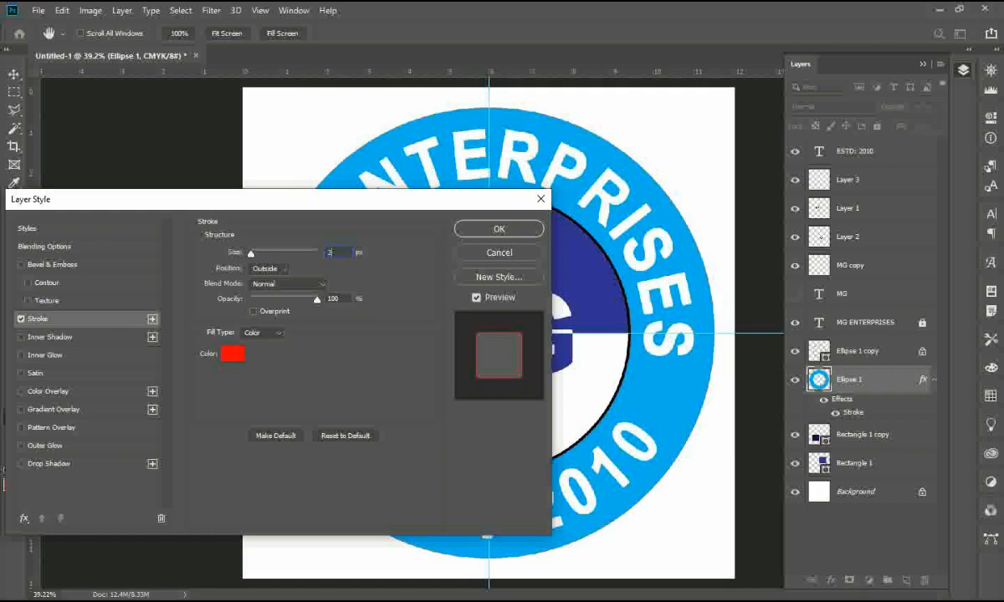
{"action": "type", "text": "20"}
{"action": "key", "text": "Return"}
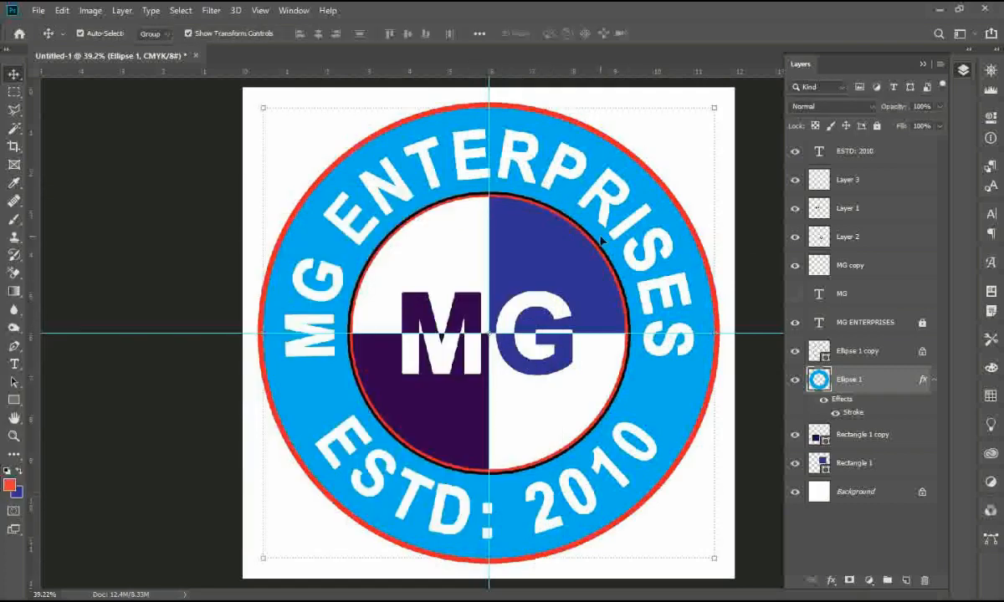
Step: Hide the Ellipse 1 copy circle and clear all guides from the canvas
{"action": "left_click", "coordinate": [795, 350]}
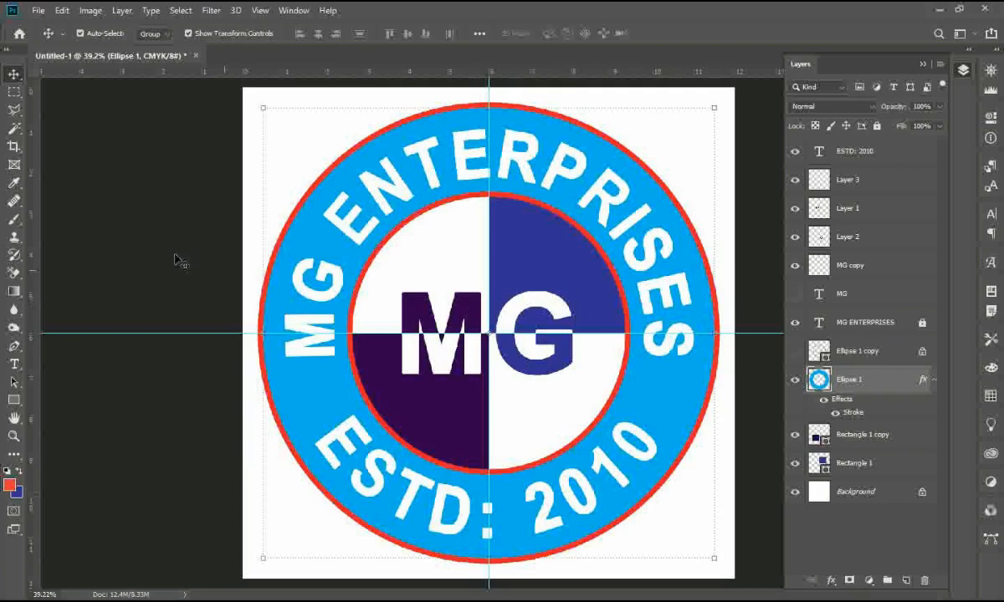
{"action": "left_click", "coordinate": [124, 227]}
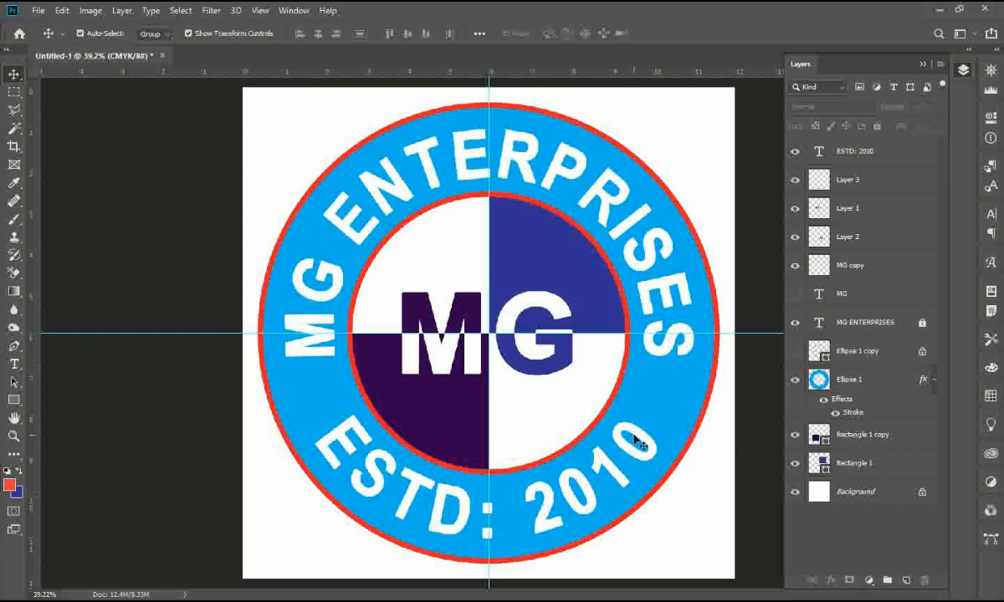
{"action": "left_click", "coordinate": [260, 10]}
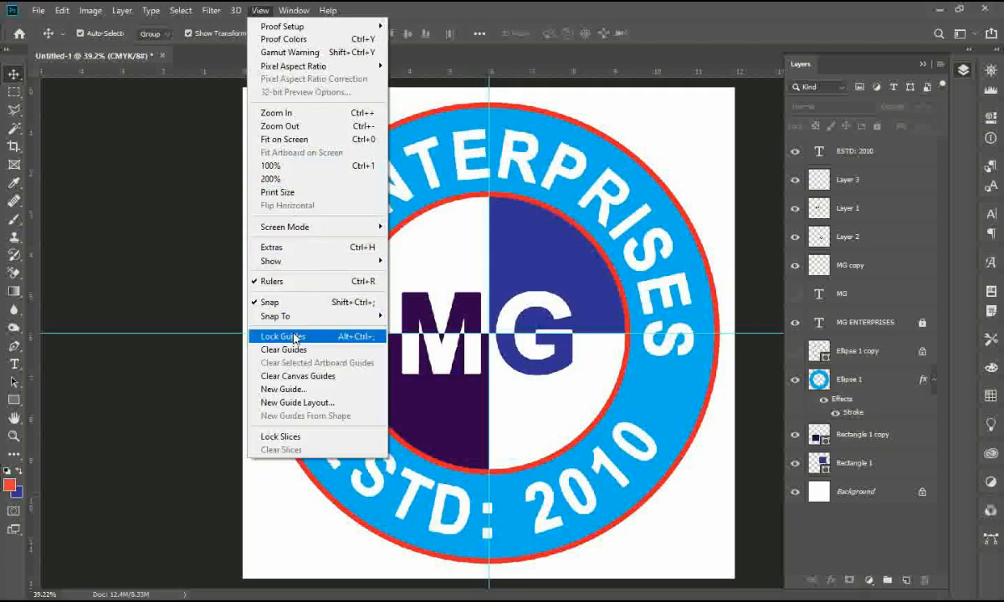
{"action": "left_click", "coordinate": [325, 355]}
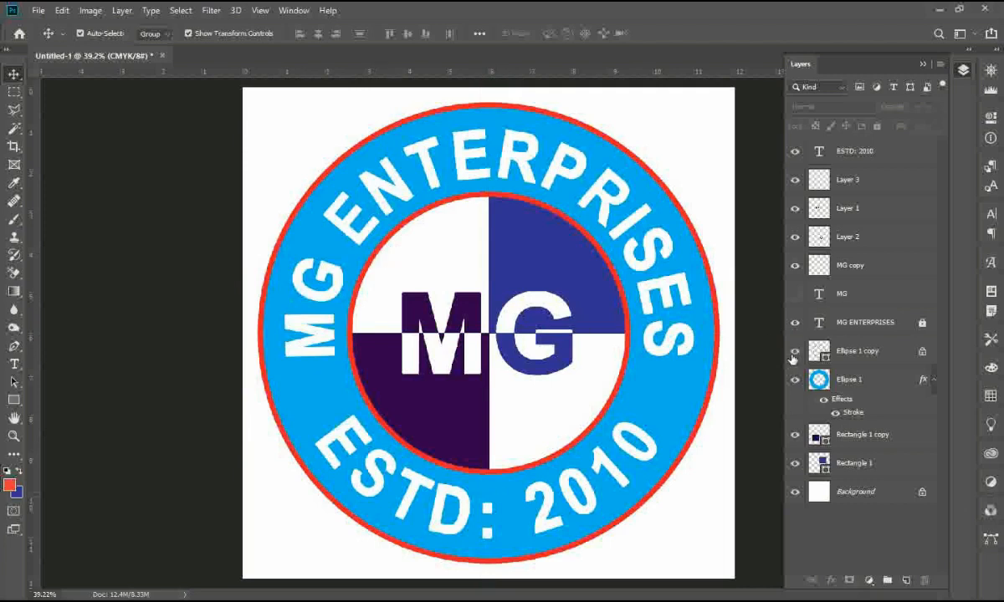
Step: Show the Ellipse 1 copy circle again and try to give its shape a cyan solid colour
{"action": "left_click", "coordinate": [818, 348]}
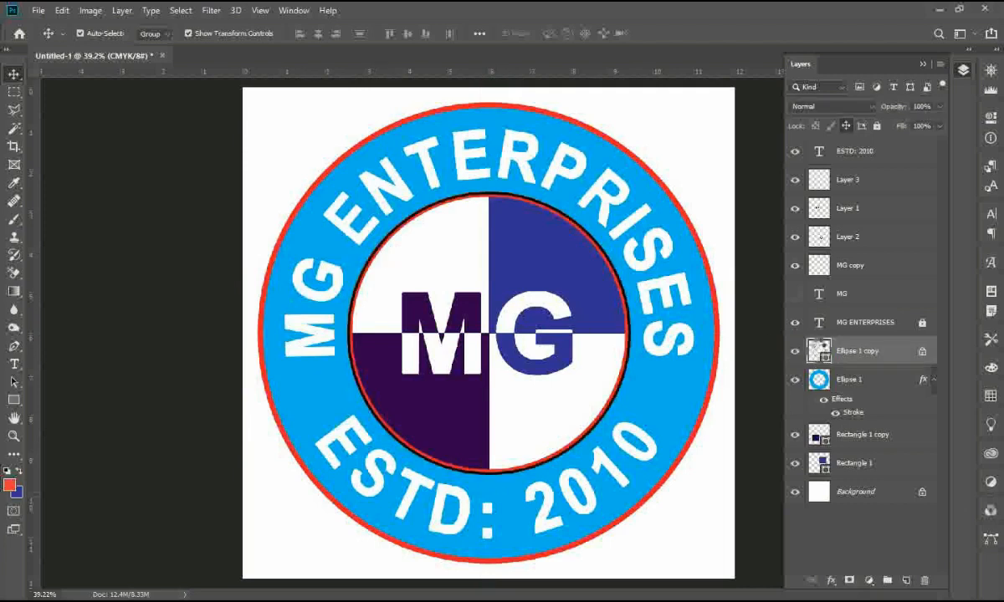
{"action": "double_click", "coordinate": [819, 350]}
{"action": "left_click", "coordinate": [431, 444]}
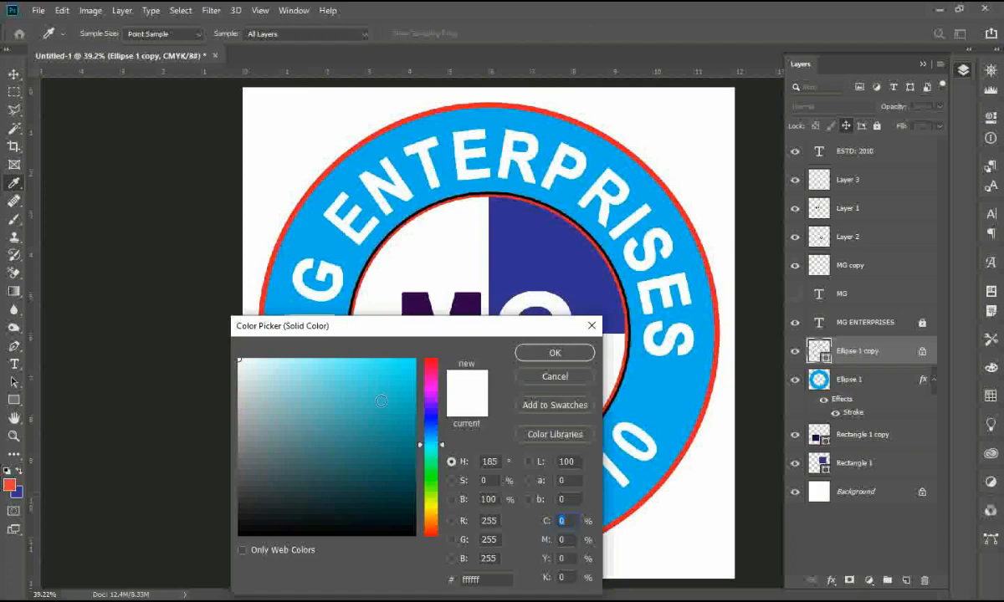
{"action": "left_click_drag", "start_coordinate": [378, 437], "coordinate": [423, 357]}
{"action": "left_click", "coordinate": [553, 355]}
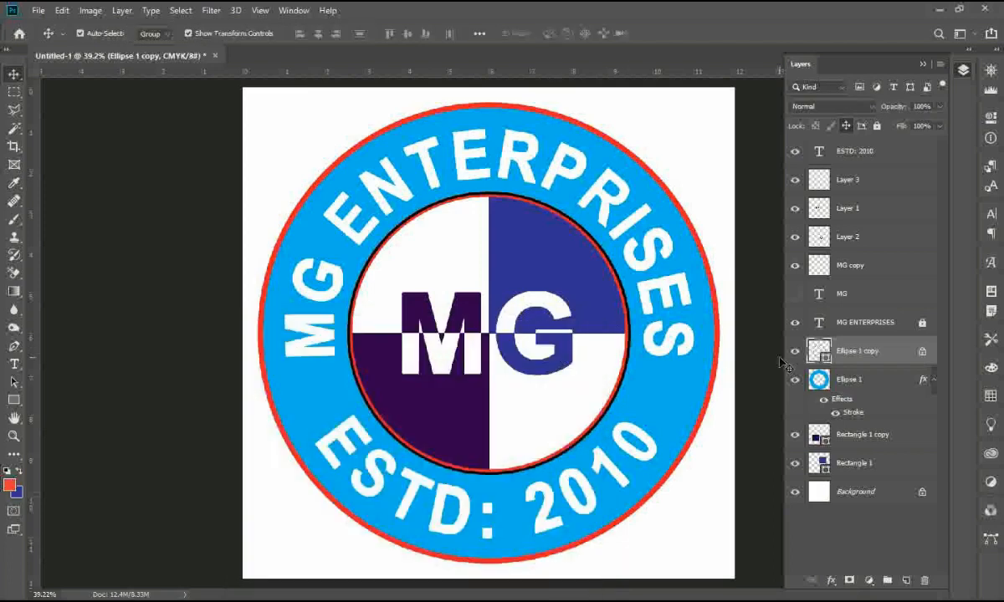
Step: Try light blue and orange on the Ellipse 1 copy circle's stroke and settle on pale yellow
{"action": "key", "text": "u"}
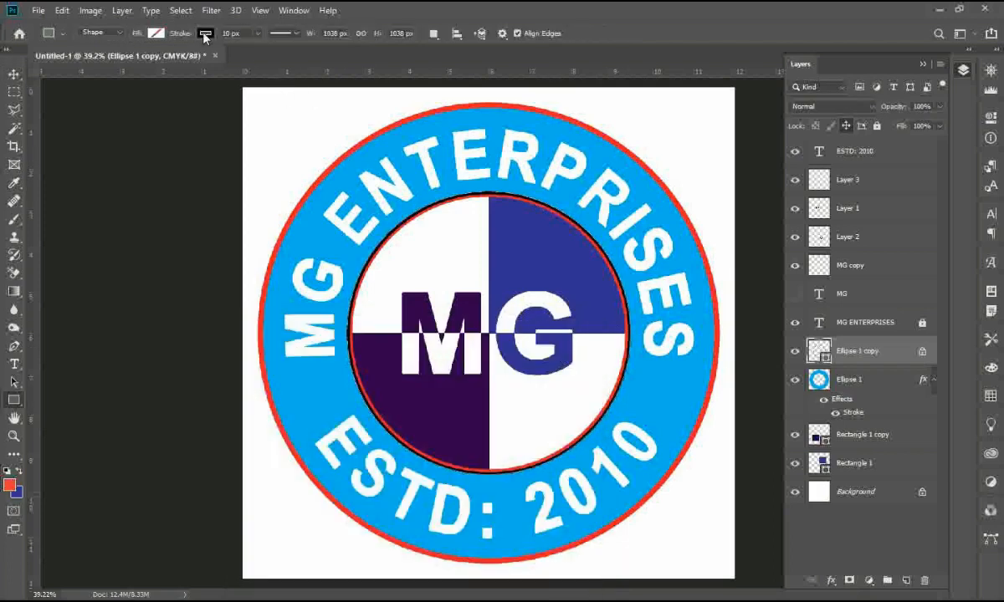
{"action": "left_click", "coordinate": [156, 32]}
{"action": "left_click", "coordinate": [173, 107]}
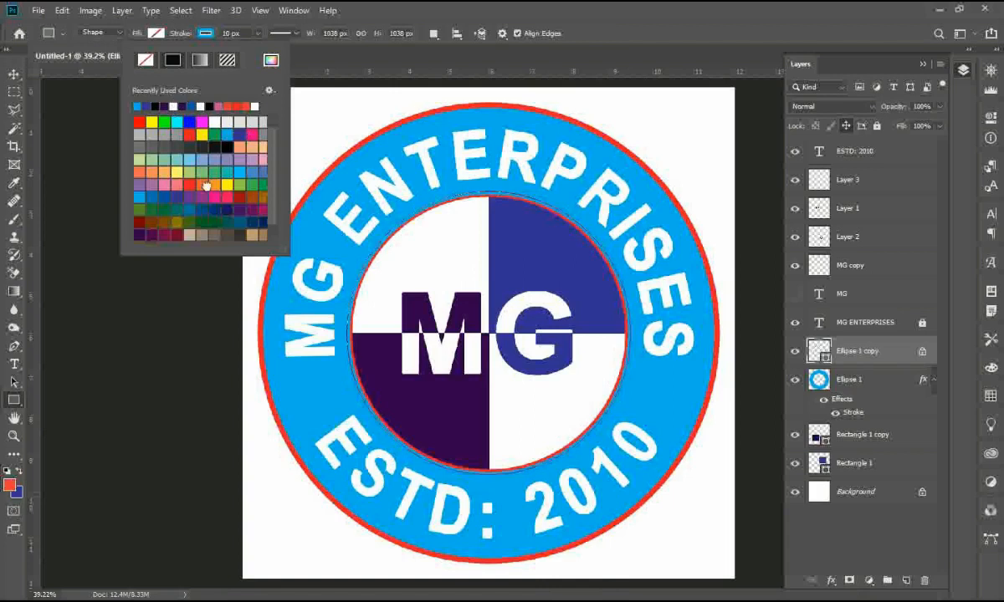
{"action": "left_click", "coordinate": [207, 184]}
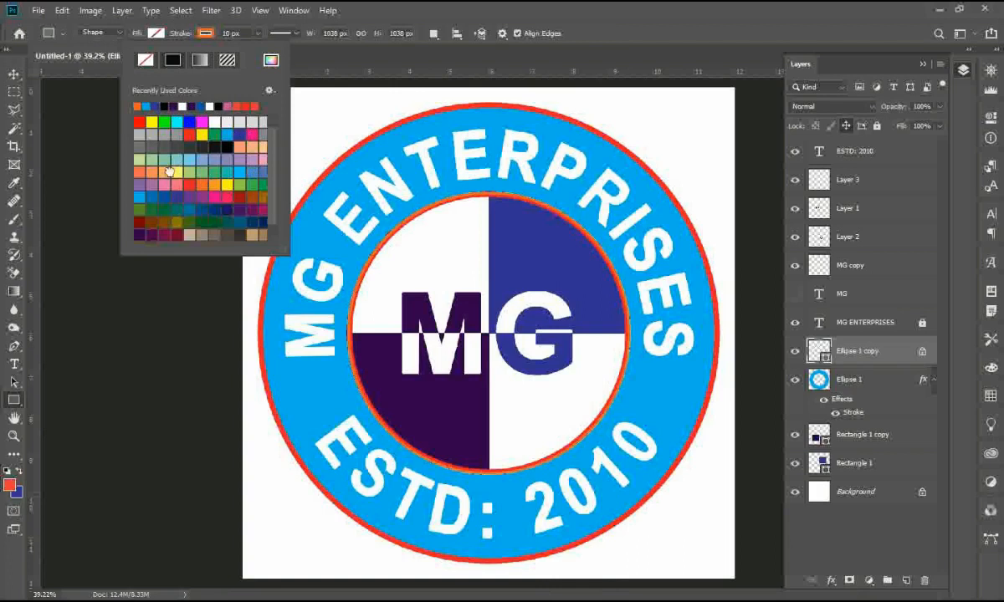
{"action": "left_click", "coordinate": [176, 174]}
Step: Set the Ellipse 1 copy circle's stroke width to 20 px and deselect the layer
{"action": "left_click_drag", "start_coordinate": [232, 32], "coordinate": [213, 28]}
{"action": "type", "text": "2"}
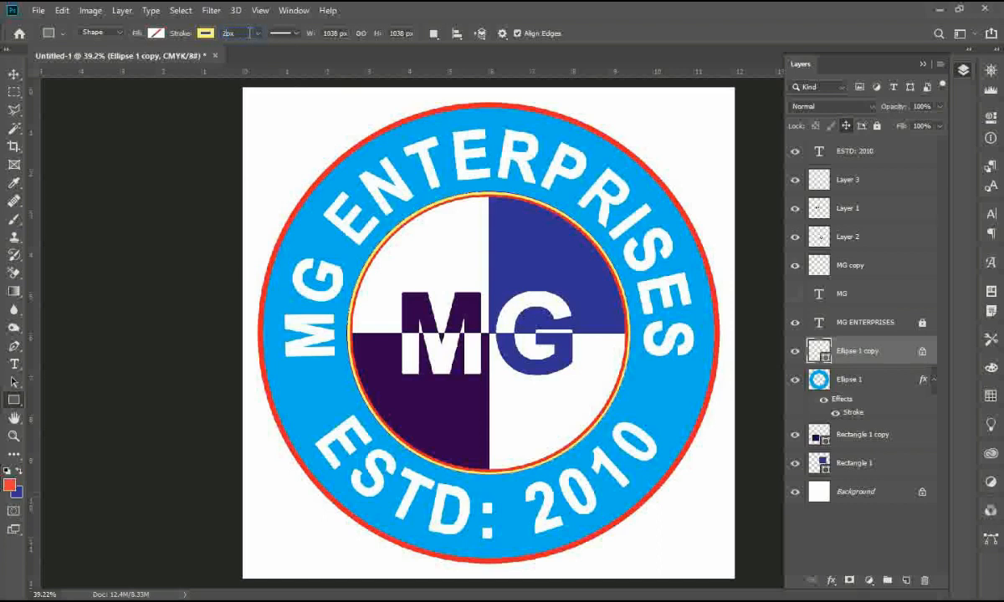
{"action": "type", "text": "0"}
{"action": "key", "text": "Return"}
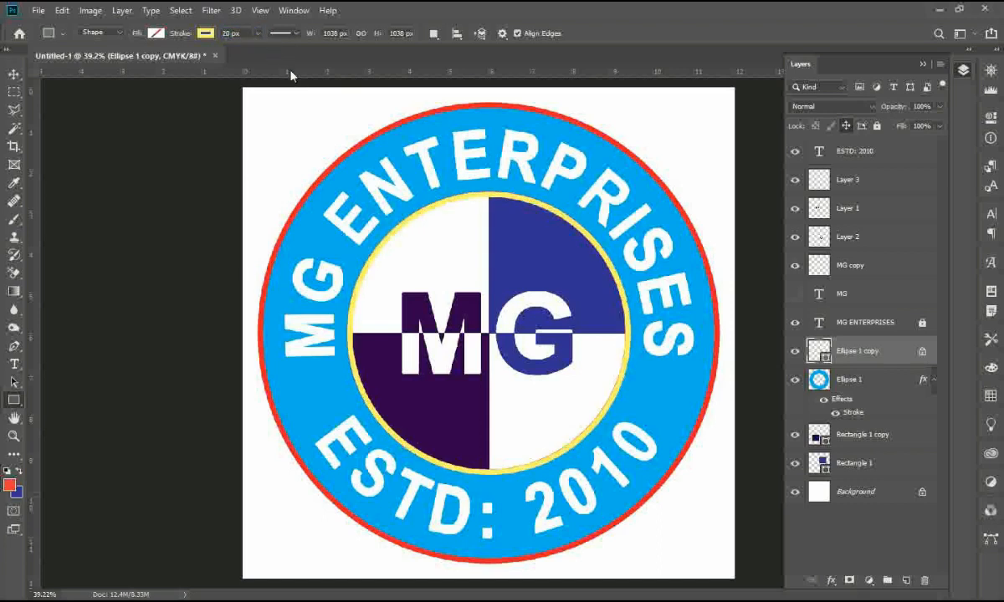
{"action": "key", "text": "v"}
{"action": "left_click", "coordinate": [127, 175]}
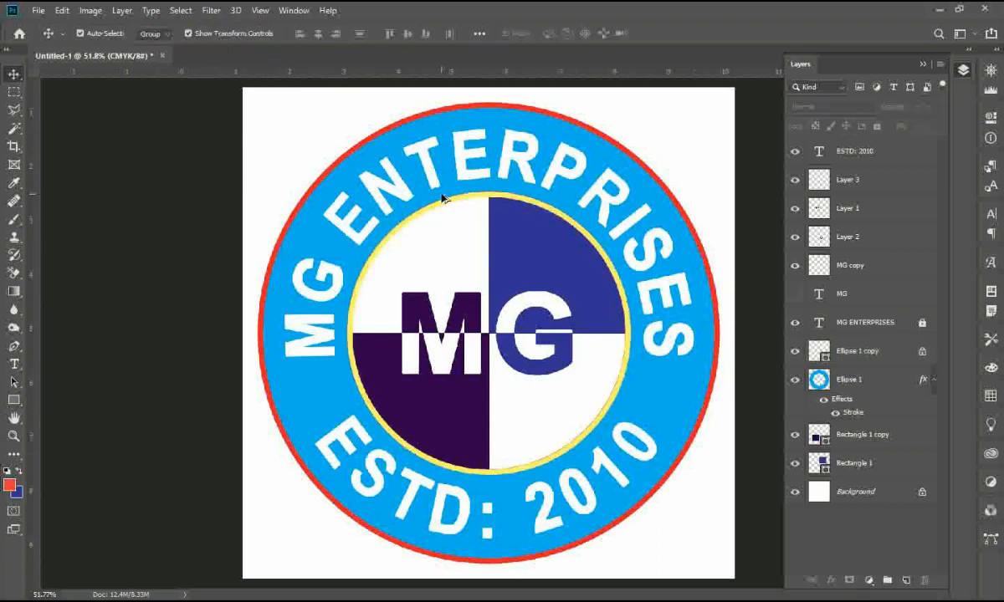
Step: Select the Ellipse 1 copy layer and remove its position lock
{"action": "scroll", "coordinate": [530, 220], "scroll_direction": "up", "scroll_amount": 5}
{"action": "scroll", "coordinate": [479, 207], "scroll_direction": "down", "scroll_amount": 5}
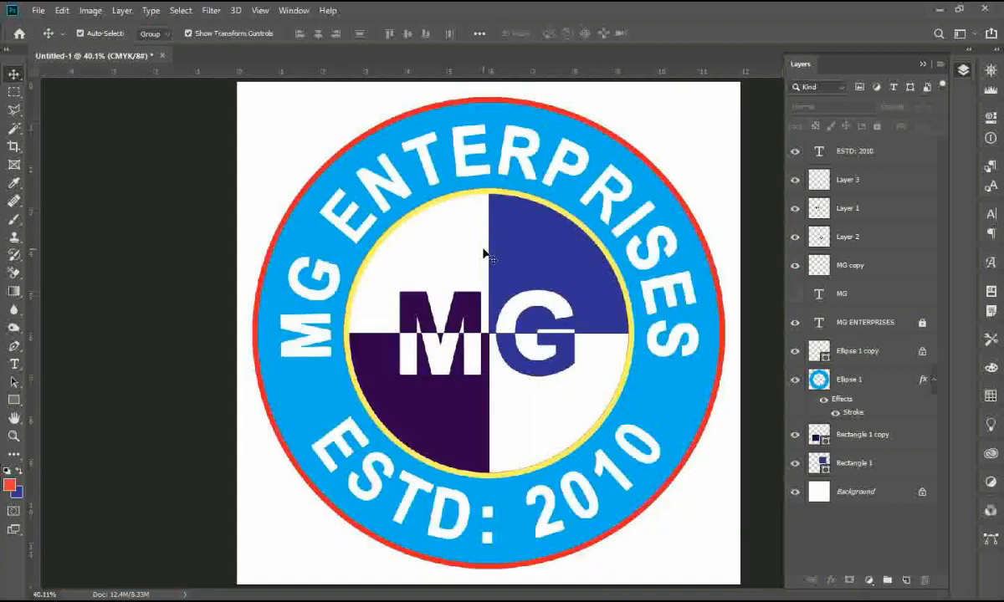
{"action": "left_click", "coordinate": [502, 198]}
{"action": "left_click", "coordinate": [439, 199]}
{"action": "left_click", "coordinate": [843, 358]}
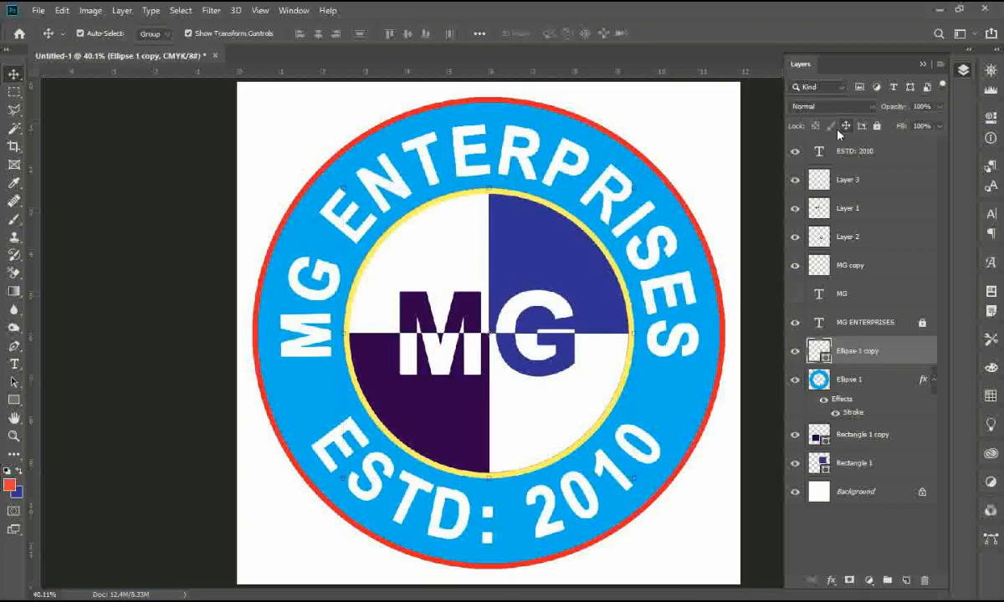
Step: Try dark purple, a black-to-white gradient, a red-to-blue gradient and solid blue on the Ellipse 1 copy circle's stroke
{"action": "key", "text": "u"}
{"action": "left_click", "coordinate": [205, 34]}
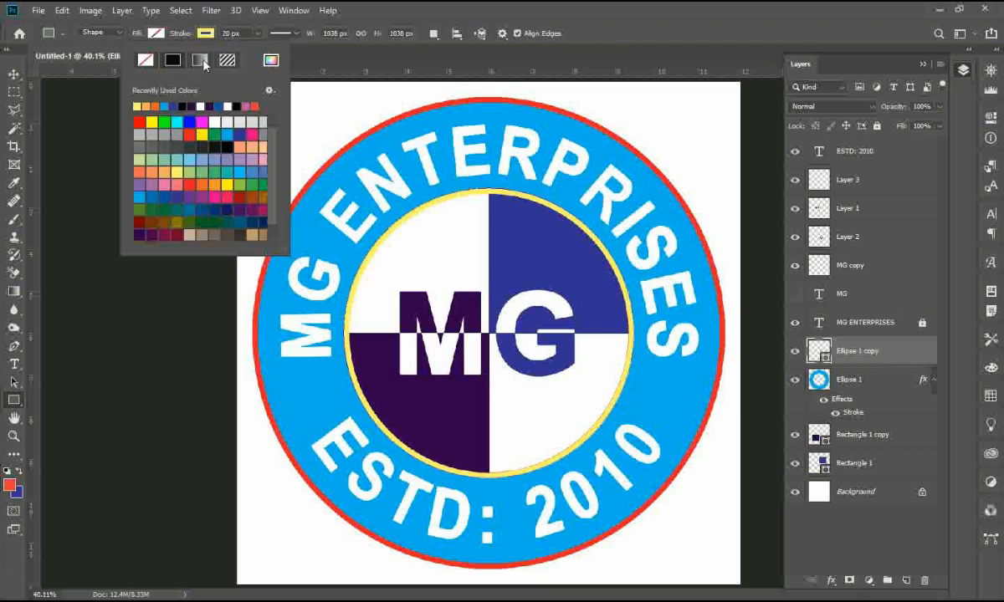
{"action": "left_click", "coordinate": [193, 107]}
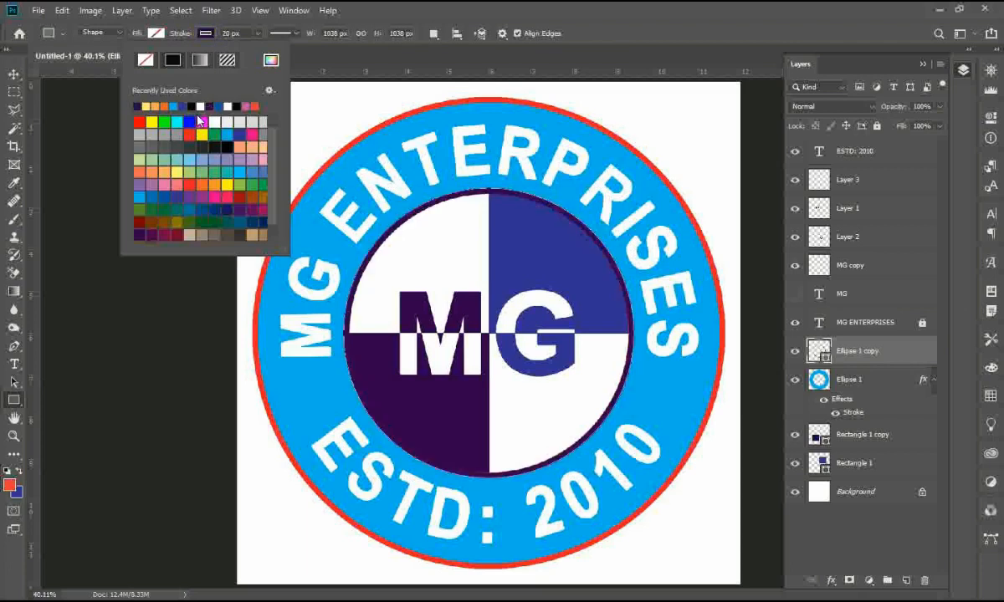
{"action": "left_click", "coordinate": [198, 59]}
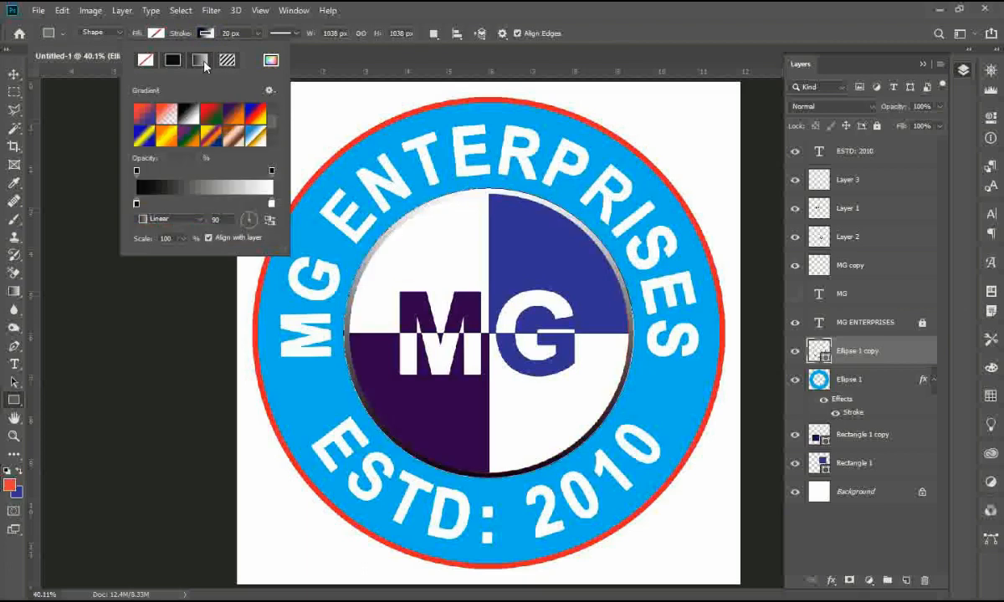
{"action": "left_click", "coordinate": [145, 117]}
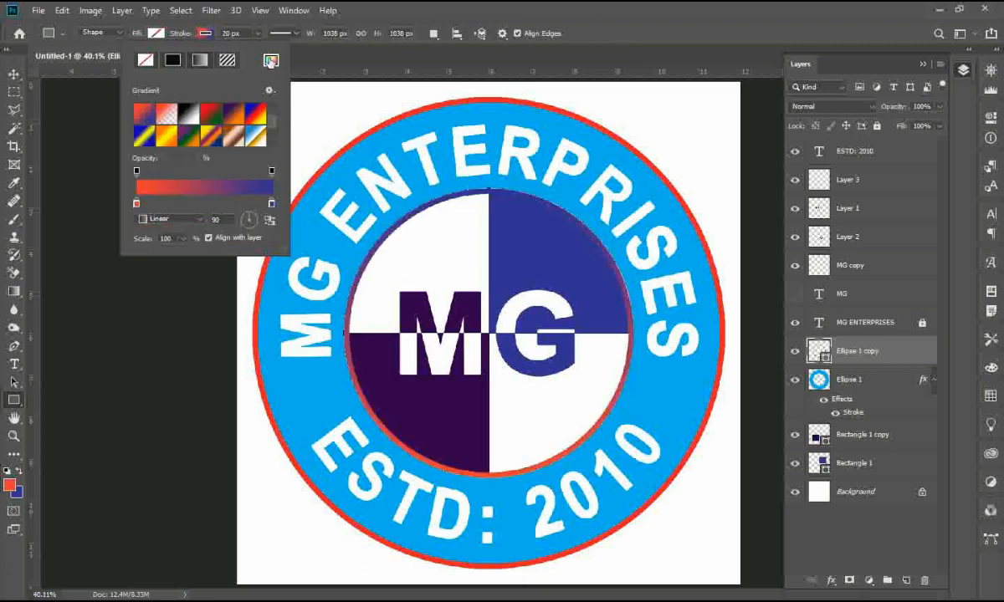
{"action": "left_click", "coordinate": [136, 204]}
{"action": "left_click", "coordinate": [271, 60]}
{"action": "left_click", "coordinate": [531, 226]}
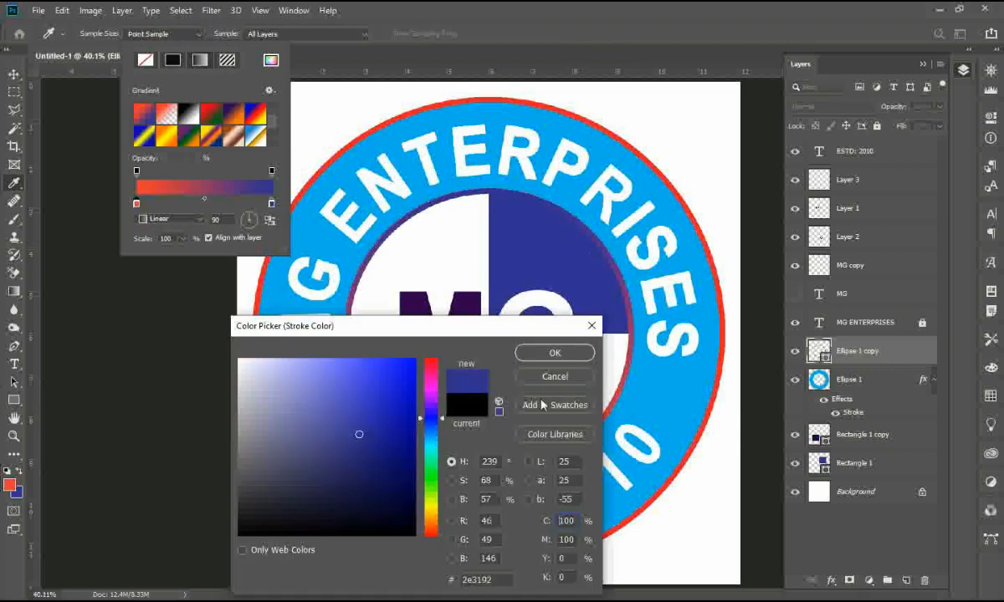
{"action": "left_click", "coordinate": [571, 351]}
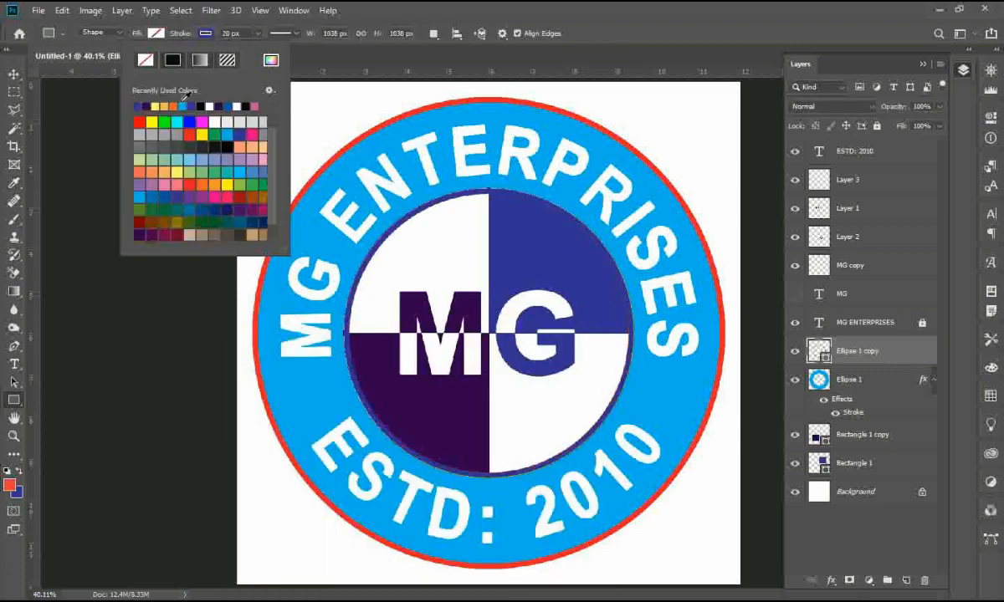
Step: Give the Ellipse 1 copy circle a linear gradient stroke from the dark purple to the blue sampled from the inner quarters
{"action": "left_click", "coordinate": [198, 61]}
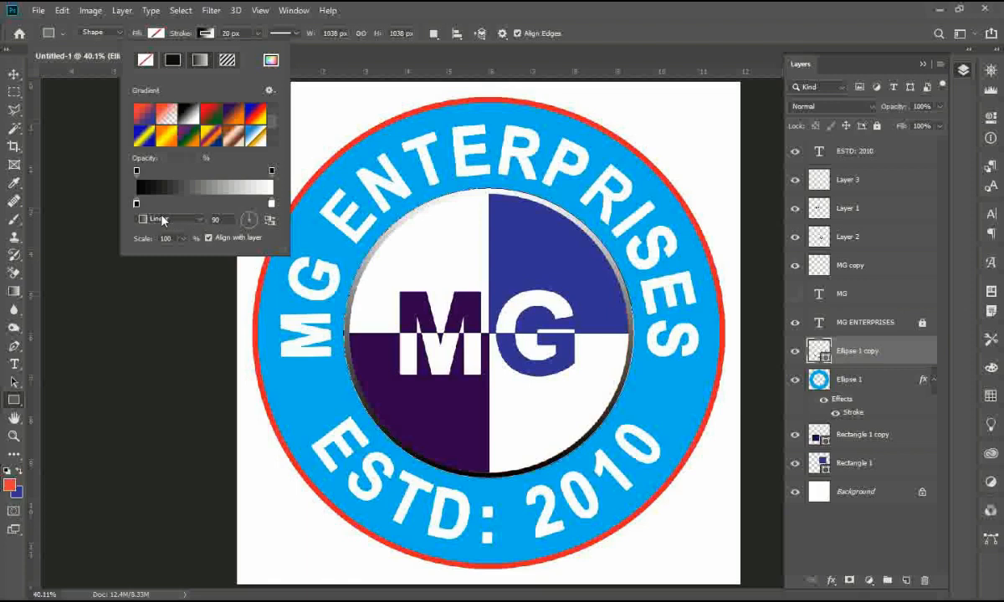
{"action": "left_click", "coordinate": [269, 170]}
{"action": "double_click", "coordinate": [272, 206]}
{"action": "left_click", "coordinate": [533, 248]}
{"action": "left_click", "coordinate": [553, 351]}
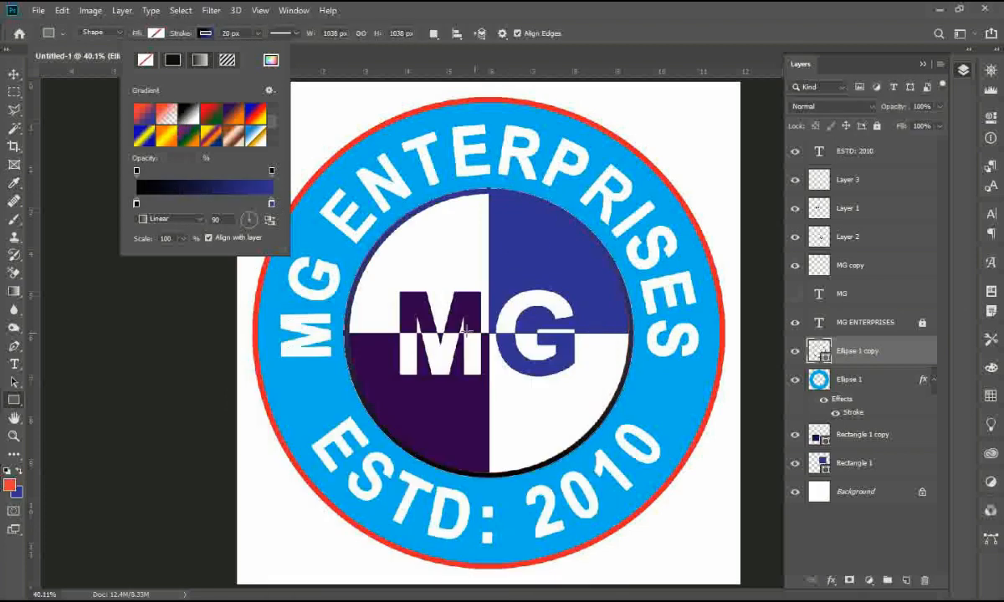
{"action": "double_click", "coordinate": [137, 205]}
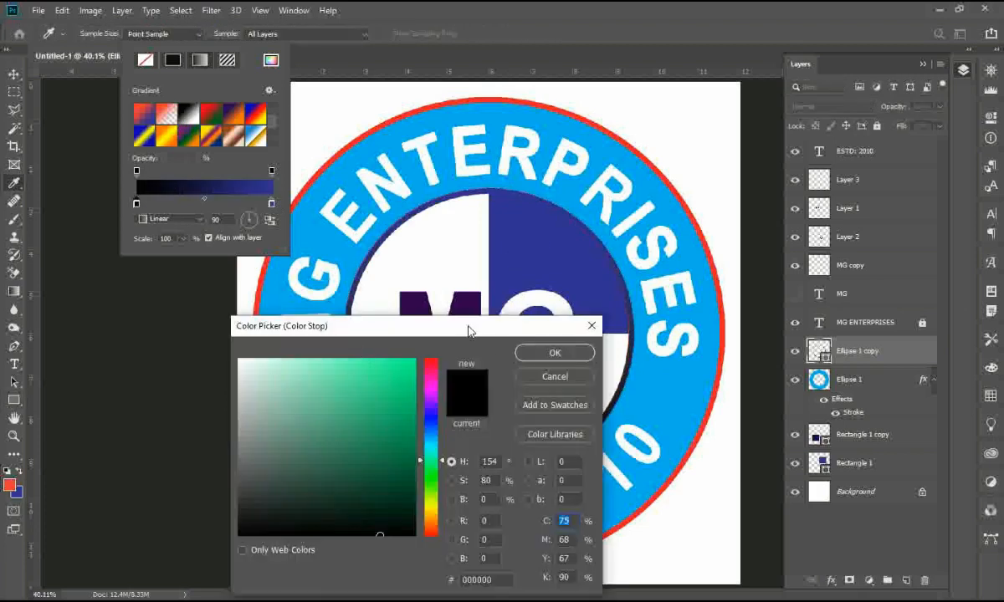
{"action": "left_click_drag", "start_coordinate": [276, 323], "coordinate": [365, 436]}
{"action": "left_click", "coordinate": [418, 385]}
{"action": "left_click", "coordinate": [663, 466]}
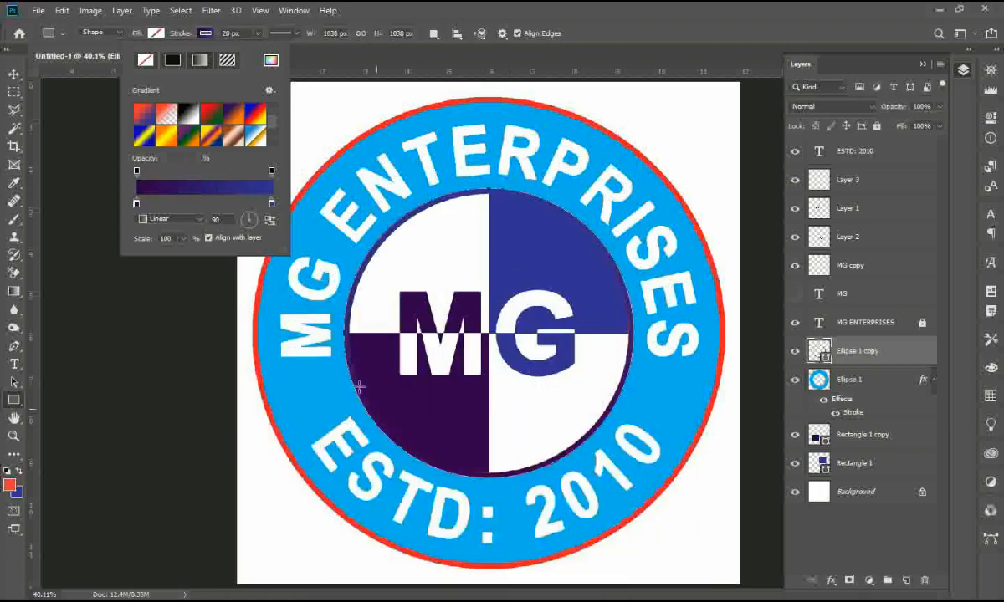
Step: Rotate the circle's stroke gradient to a 45° angle and deselect the layer
{"action": "left_click", "coordinate": [257, 215]}
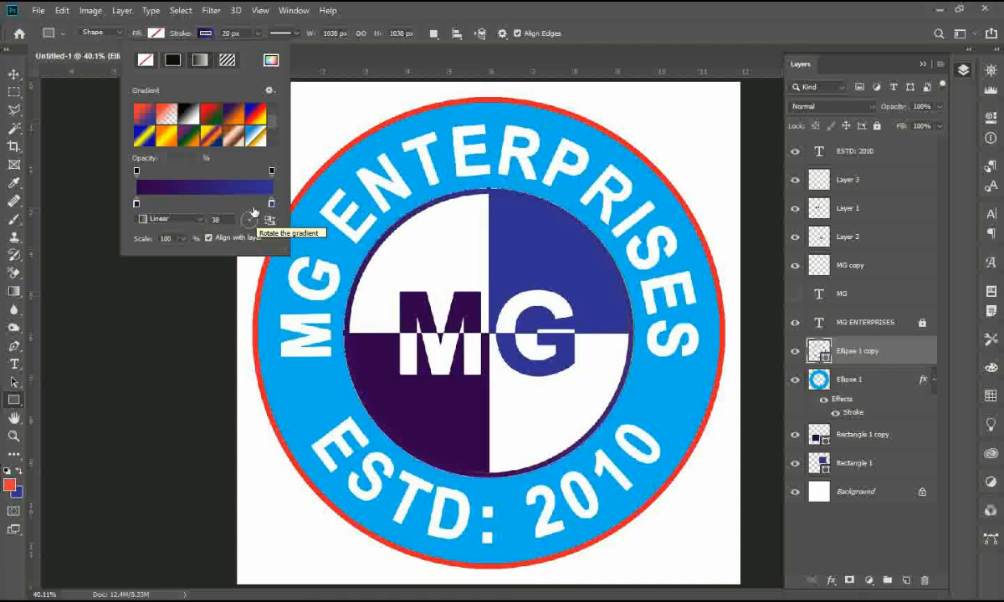
{"action": "left_click", "coordinate": [256, 220]}
{"action": "left_click", "coordinate": [256, 217]}
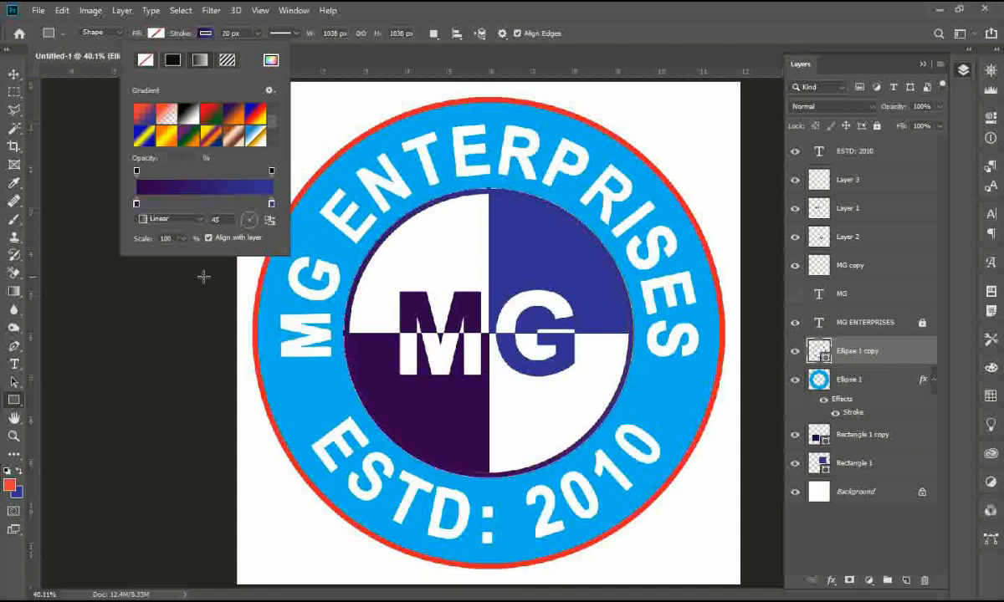
{"action": "left_click", "coordinate": [229, 300]}
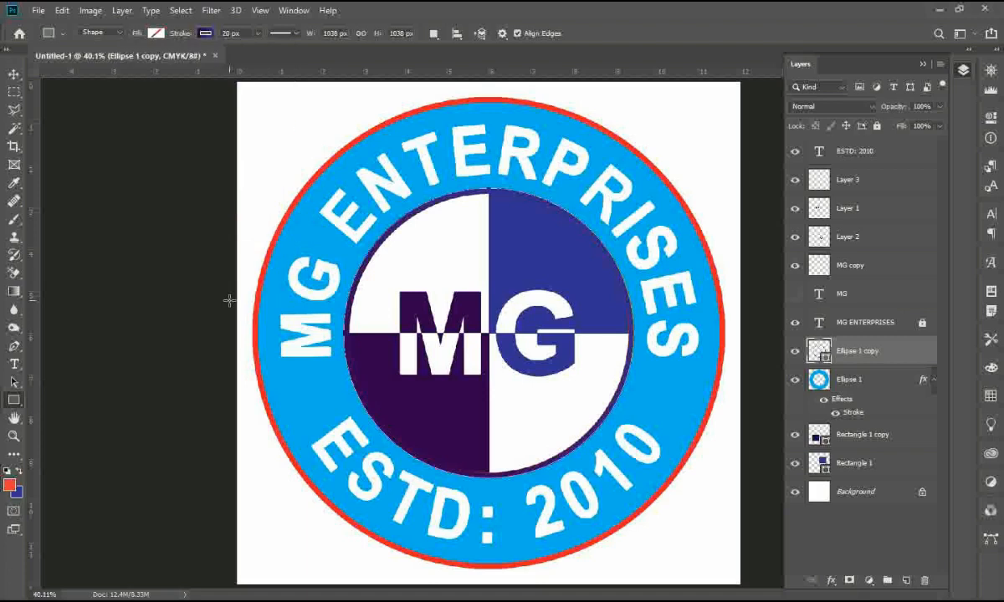
{"action": "key", "text": "v"}
{"action": "left_click", "coordinate": [176, 270]}
Step: Select the Ellipse 1 copy layer, set its stroke width to 21 px, and deselect it
{"action": "scroll", "coordinate": [474, 473], "scroll_direction": "up", "scroll_amount": 5}
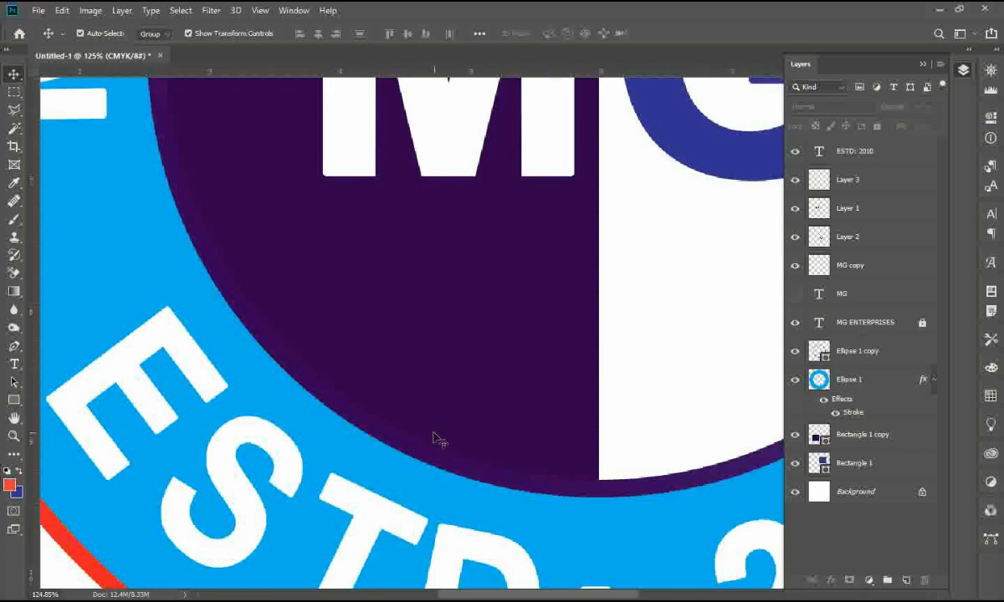
{"action": "left_click", "coordinate": [435, 458]}
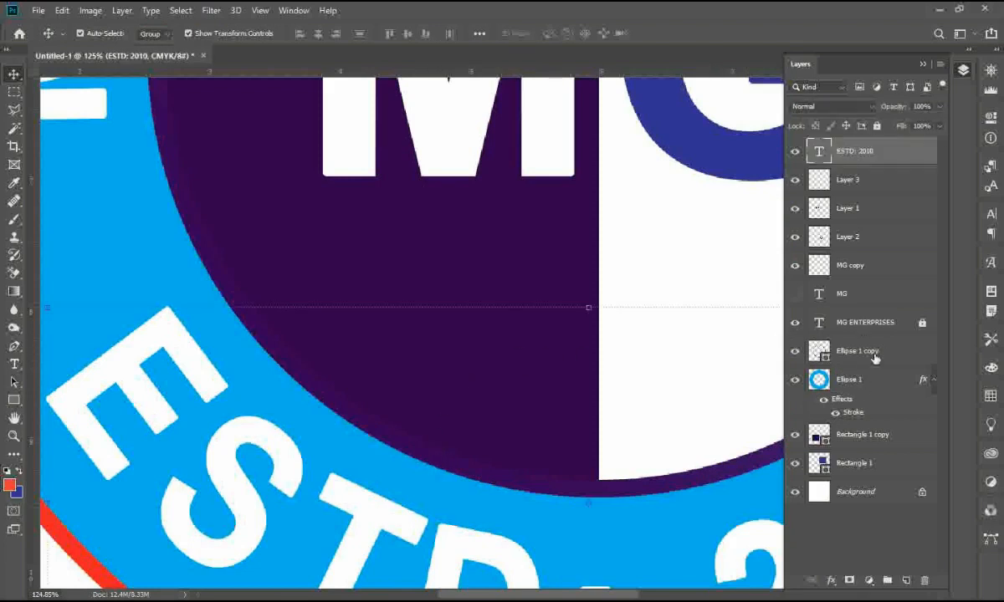
{"action": "left_click", "coordinate": [824, 347]}
{"action": "key", "text": "u"}
{"action": "left_click", "coordinate": [228, 34]}
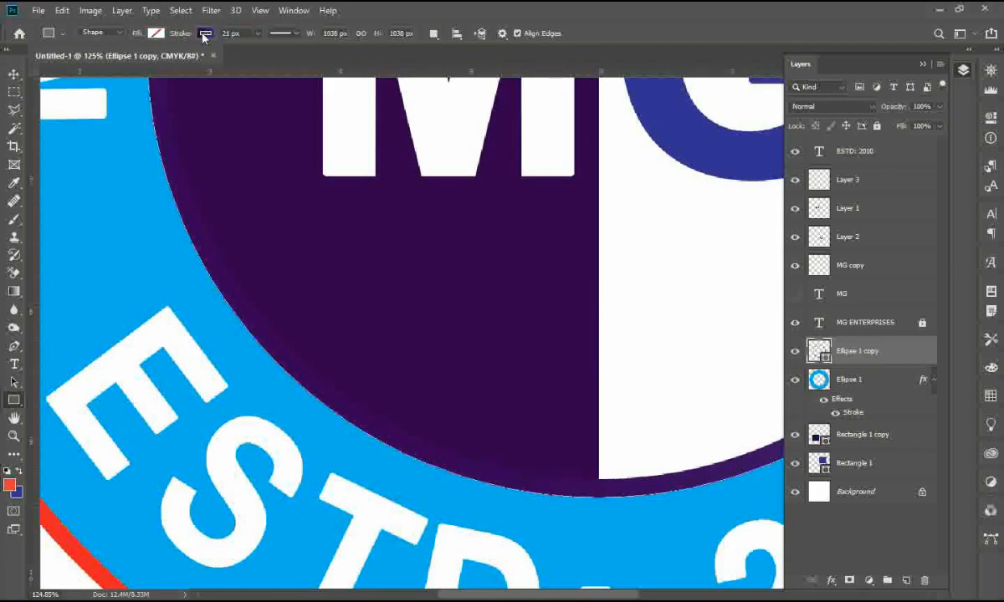
{"action": "key", "text": "ctrl+0"}
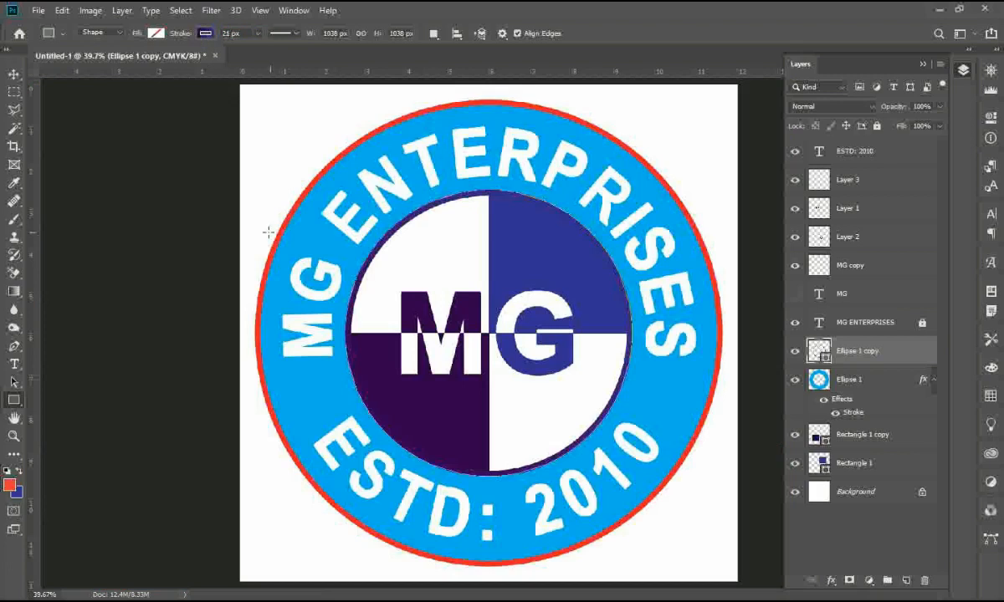
{"action": "key", "text": "v"}
{"action": "left_click", "coordinate": [132, 251]}
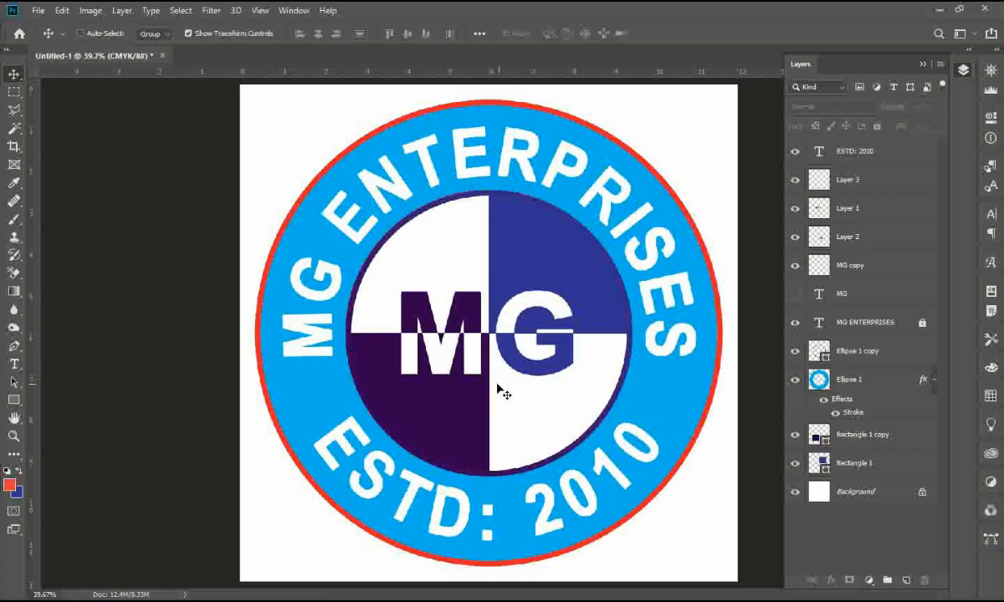
Step: Start saving the document and choose the Desktop as the destination folder
{"action": "key", "text": "ctrl+s"}
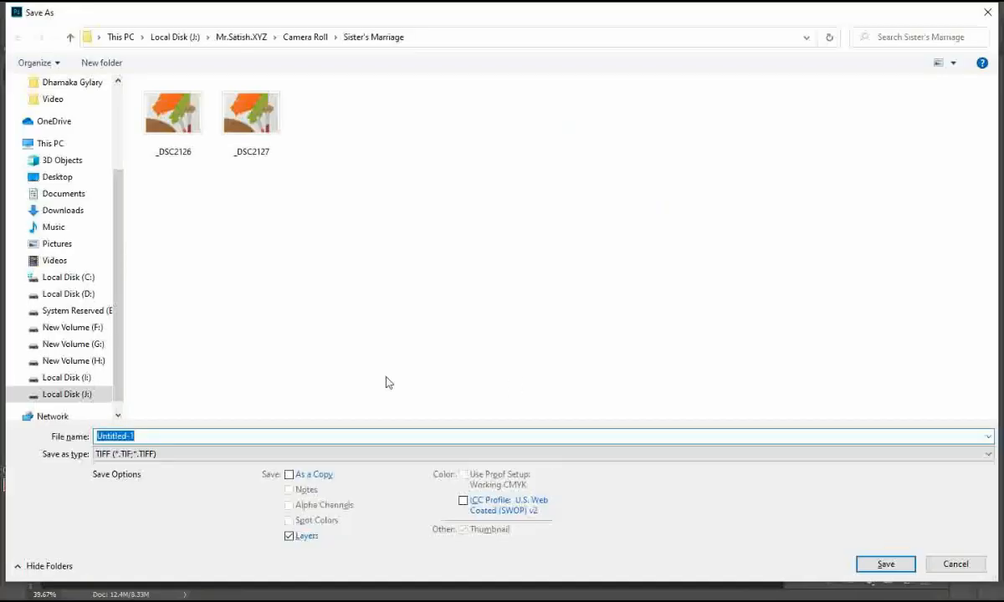
{"action": "left_click", "coordinate": [66, 394]}
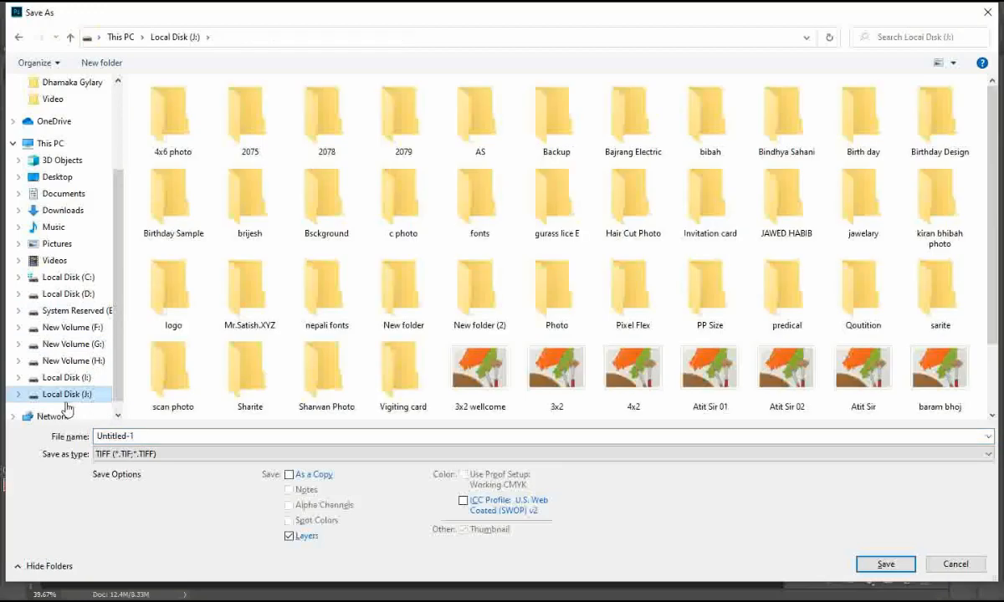
{"action": "double_click", "coordinate": [400, 103]}
{"action": "left_click", "coordinate": [177, 38]}
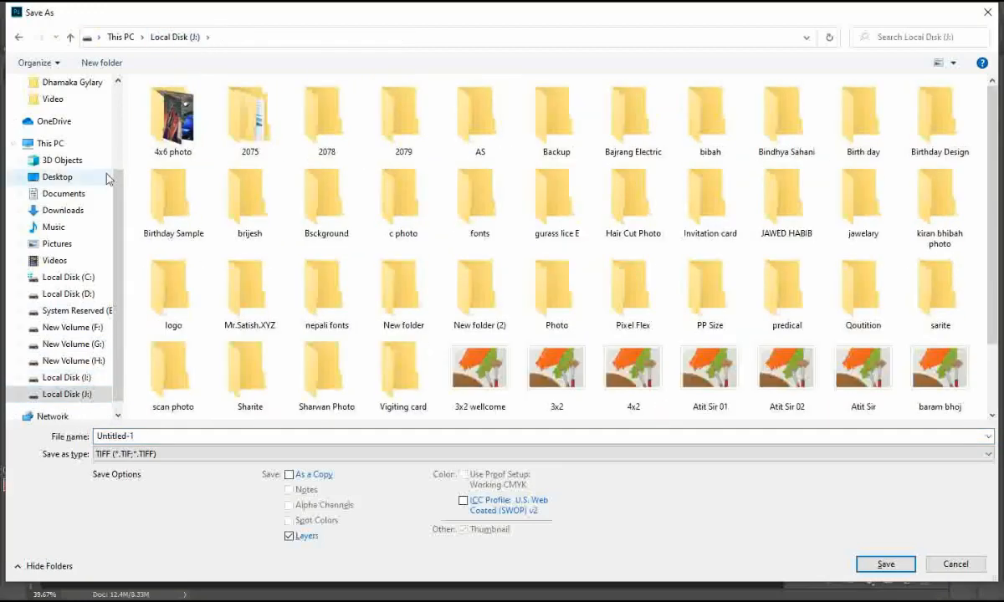
{"action": "scroll", "coordinate": [66, 122], "scroll_direction": "up", "scroll_amount": 3}
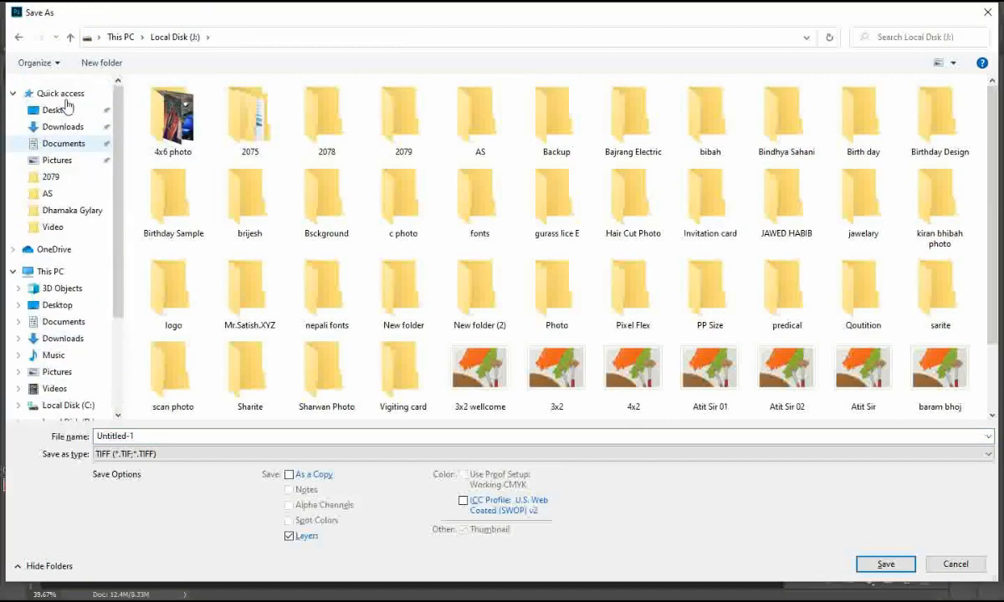
{"action": "left_click", "coordinate": [64, 110]}
Step: Name the file Logo Design and save it as a TIFF with layers, LZW image compression and RLE layer compression
{"action": "double_click", "coordinate": [166, 436]}
{"action": "type", "text": "Logo"}
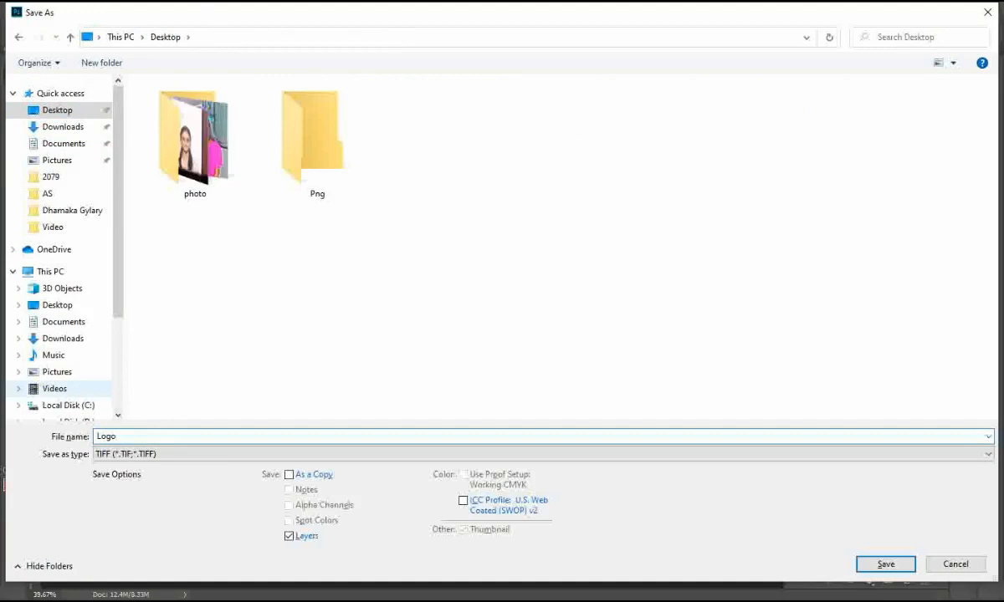
{"action": "type", "text": " Design"}
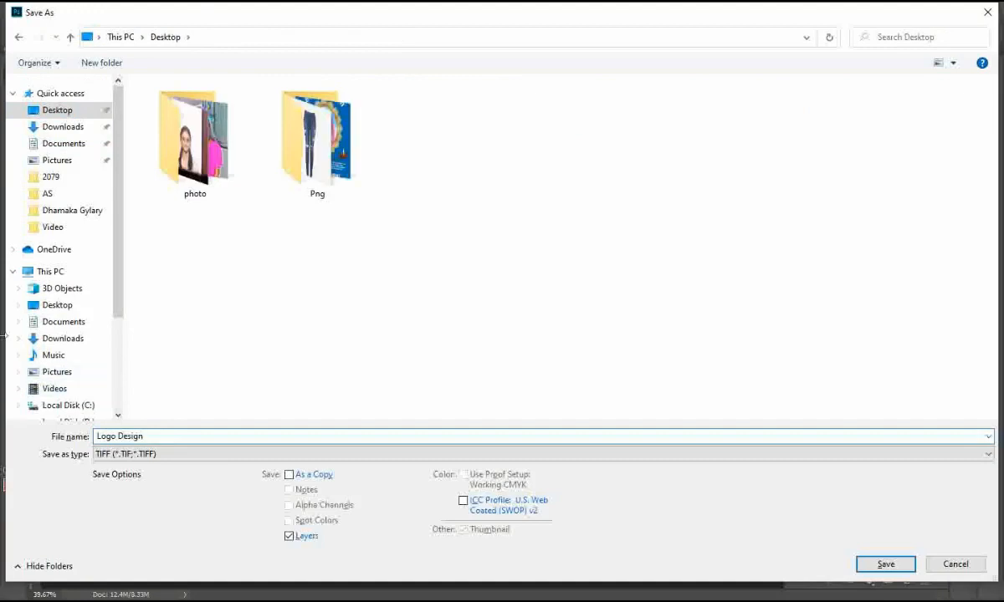
{"action": "left_click", "coordinate": [859, 565]}
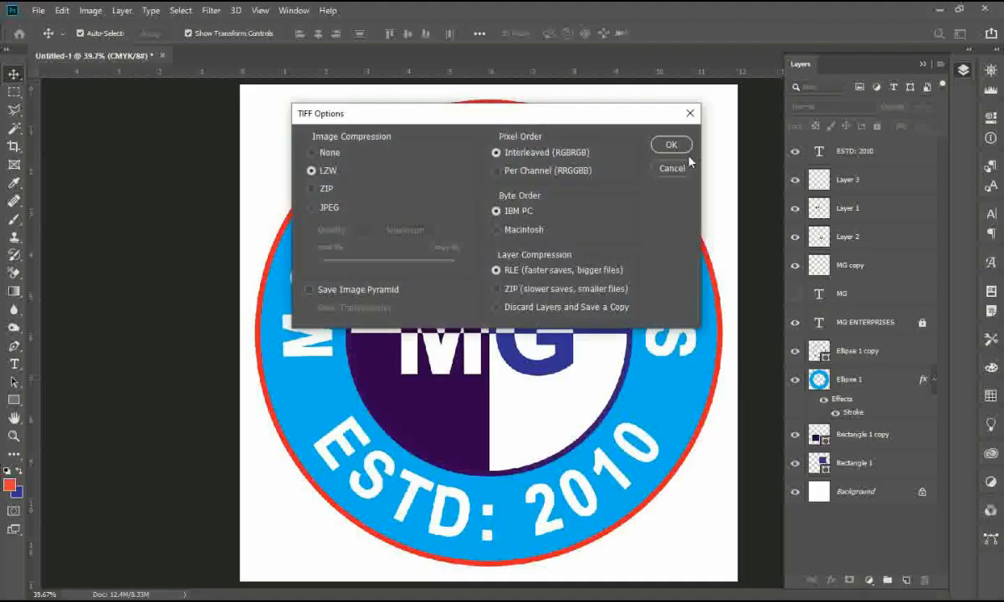
{"action": "left_click", "coordinate": [673, 148]}
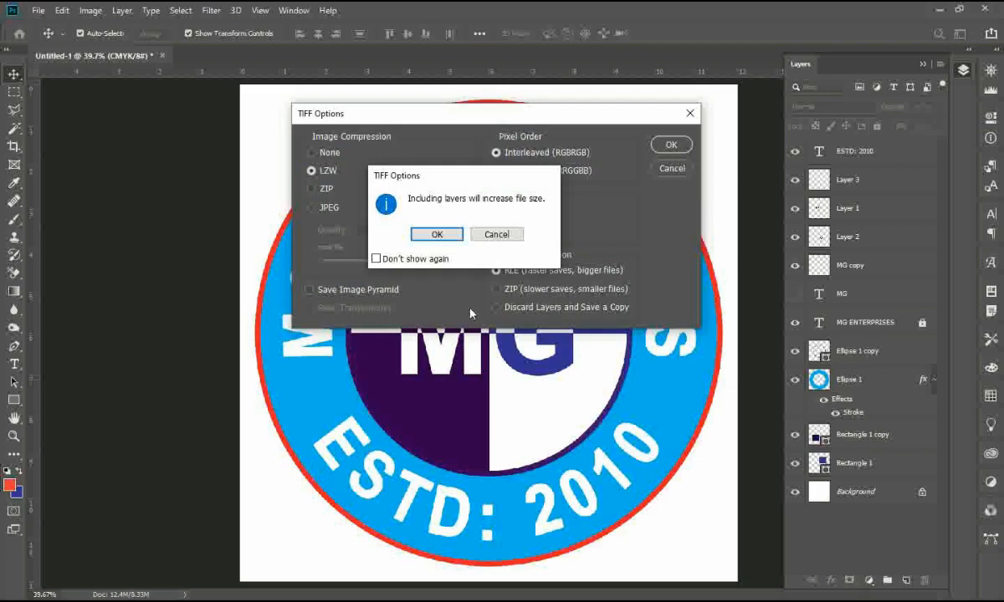
{"action": "left_click", "coordinate": [437, 233]}
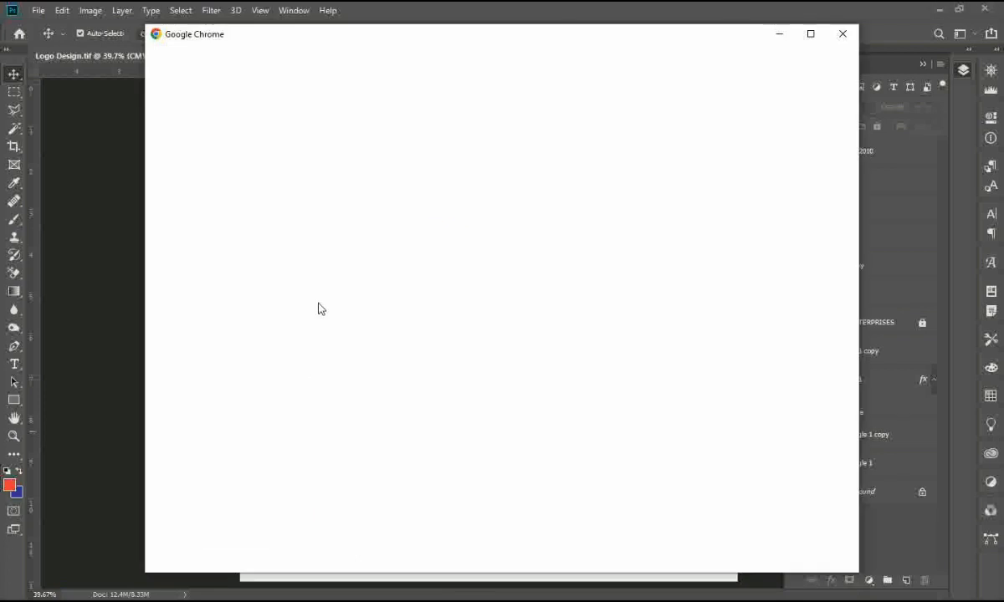
Step: Switch to Google Chrome and search Google for "Star png"
{"action": "left_click", "coordinate": [333, 310]}
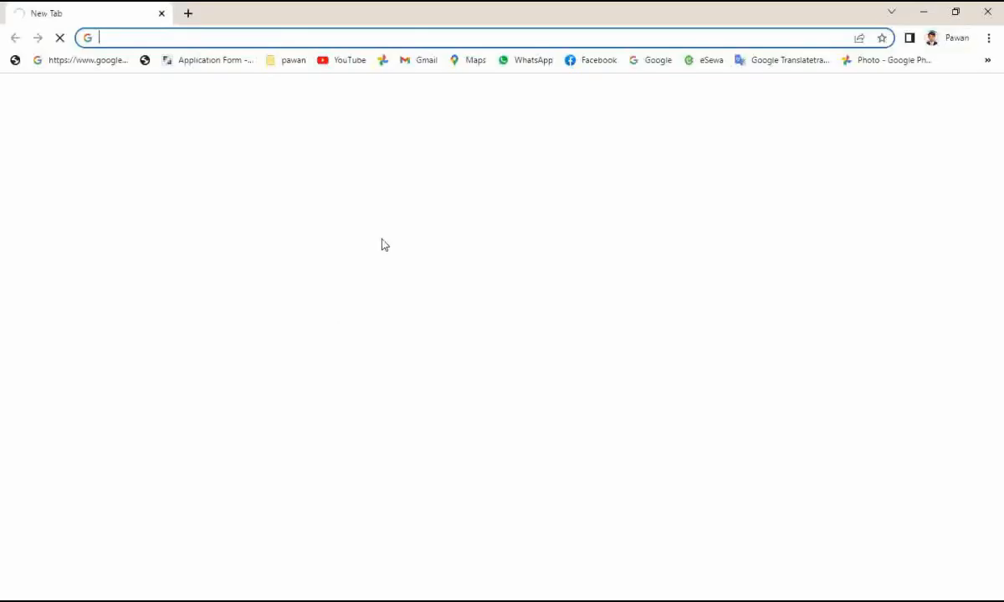
{"action": "left_click", "coordinate": [340, 38]}
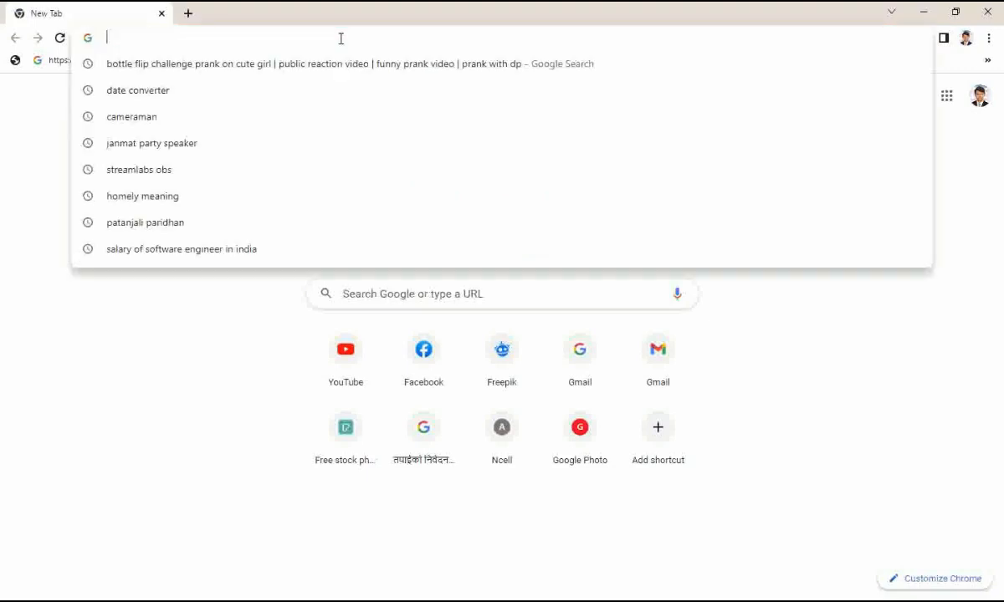
{"action": "type", "text": "Sta"}
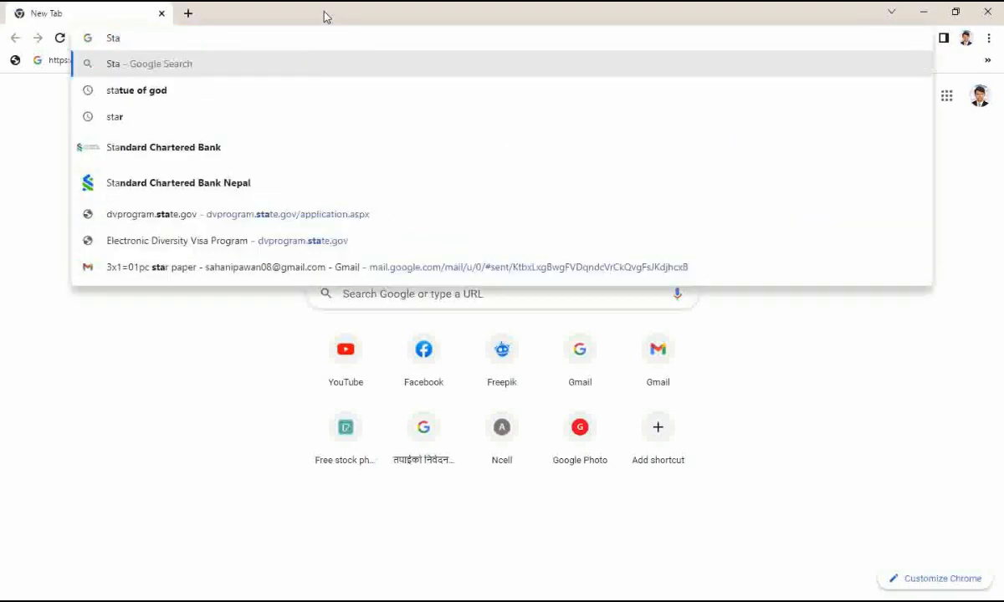
{"action": "type", "text": "r png"}
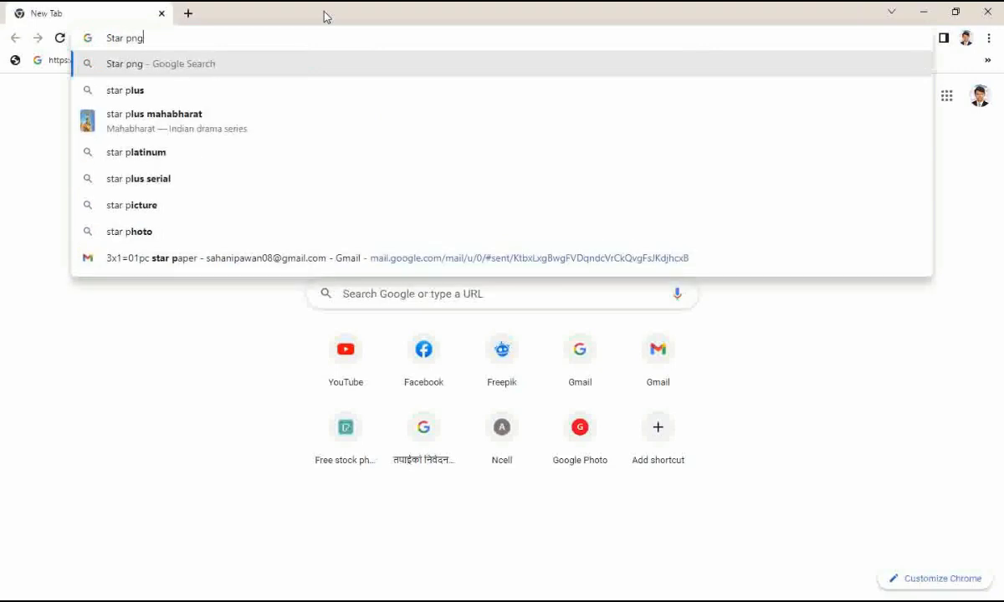
{"action": "key", "text": "Return"}
Step: Look through the star image results and preview the solid black star and the related black outlined star from Vecteezy
{"action": "scroll", "coordinate": [243, 293], "scroll_direction": "down", "scroll_amount": 1}
{"action": "scroll", "coordinate": [237, 281], "scroll_direction": "down", "scroll_amount": 2}
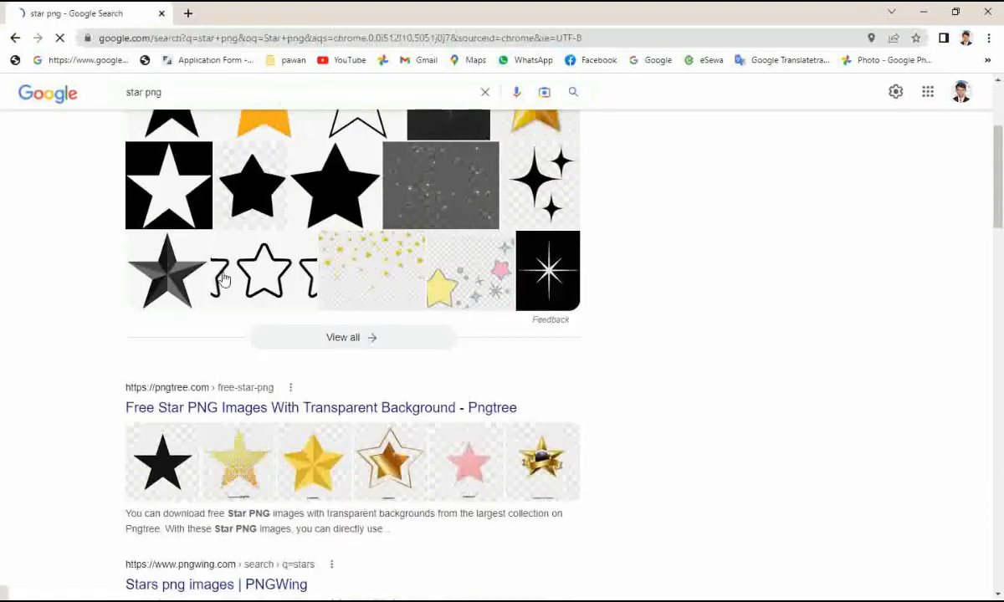
{"action": "scroll", "coordinate": [188, 251], "scroll_direction": "up", "scroll_amount": 3}
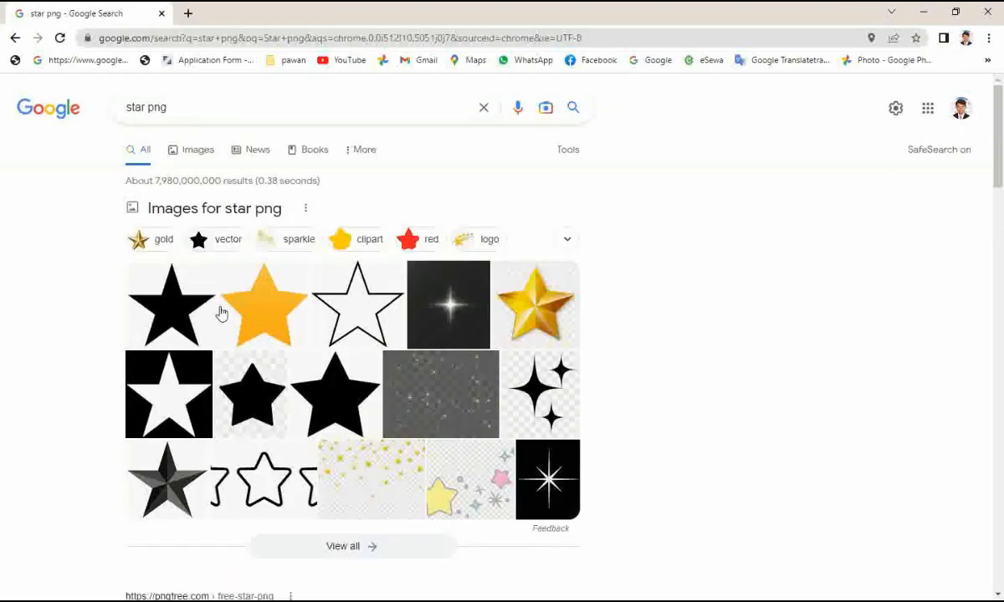
{"action": "left_click", "coordinate": [165, 303]}
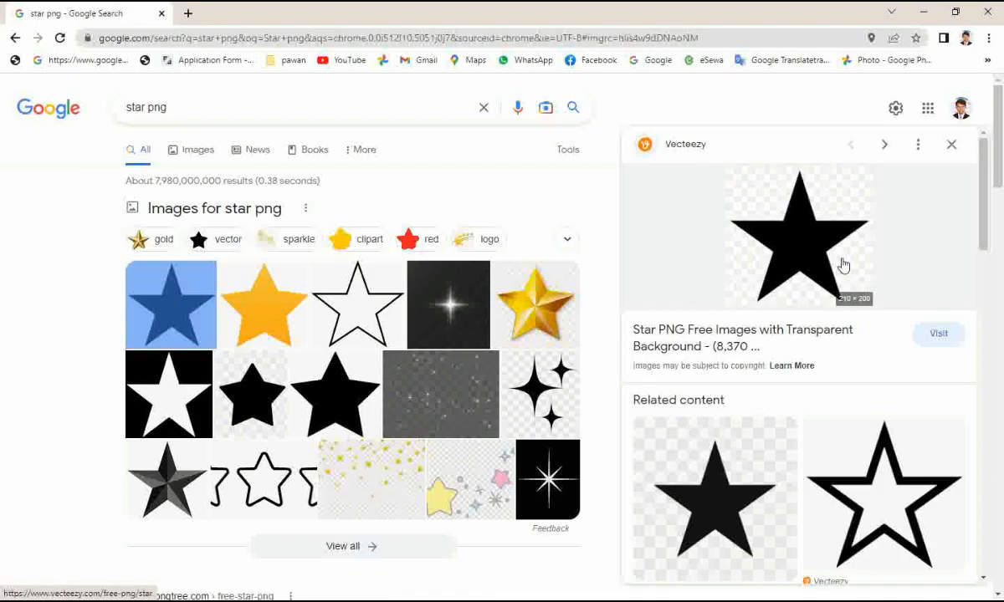
{"action": "left_click", "coordinate": [889, 529]}
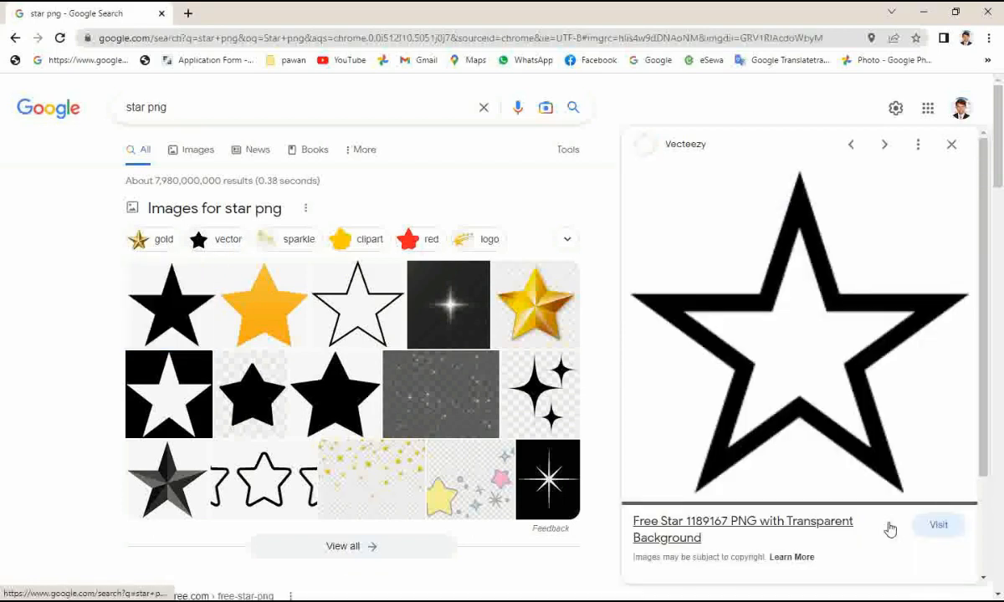
Step: Try to copy the outlined Vecteezy star and paste it into the logo document in Photoshop, and delete the pasted image
{"action": "right_click", "coordinate": [791, 279]}
{"action": "left_click", "coordinate": [837, 436]}
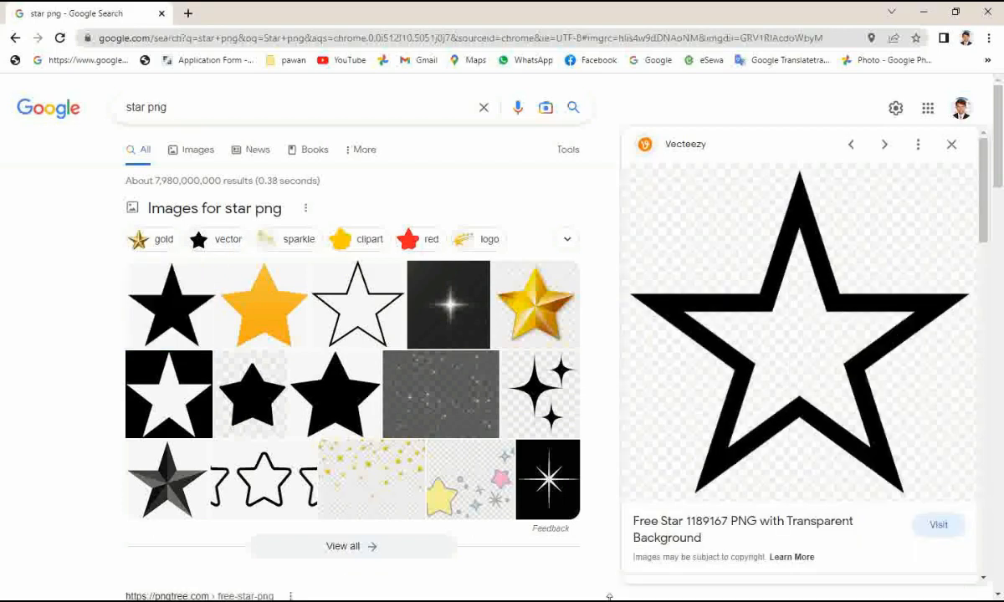
{"action": "key", "text": "alt+Tab"}
{"action": "key", "text": "ctrl+v"}
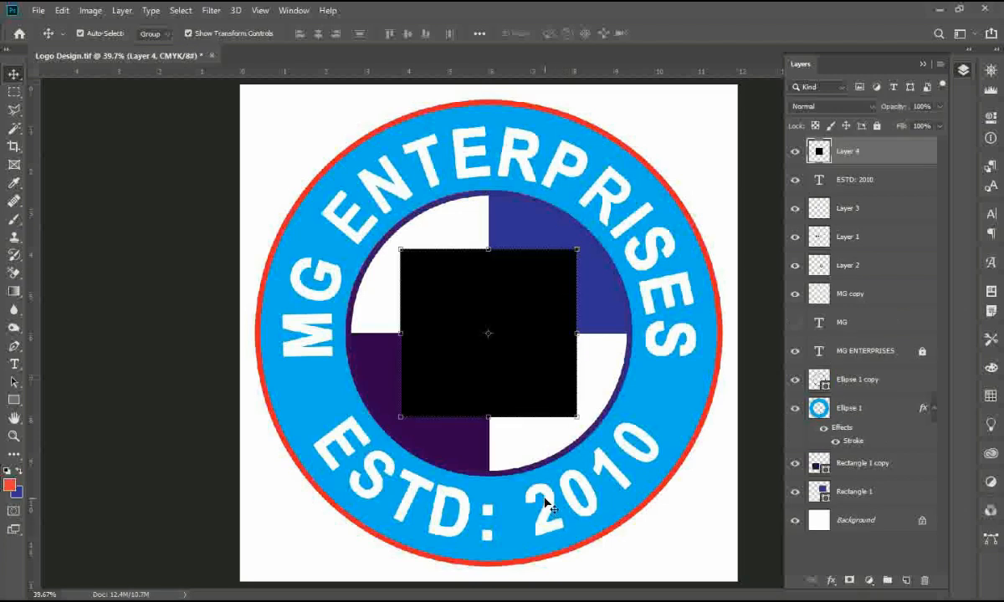
{"action": "key", "text": "Delete"}
{"action": "key", "text": "ctrl+o"}
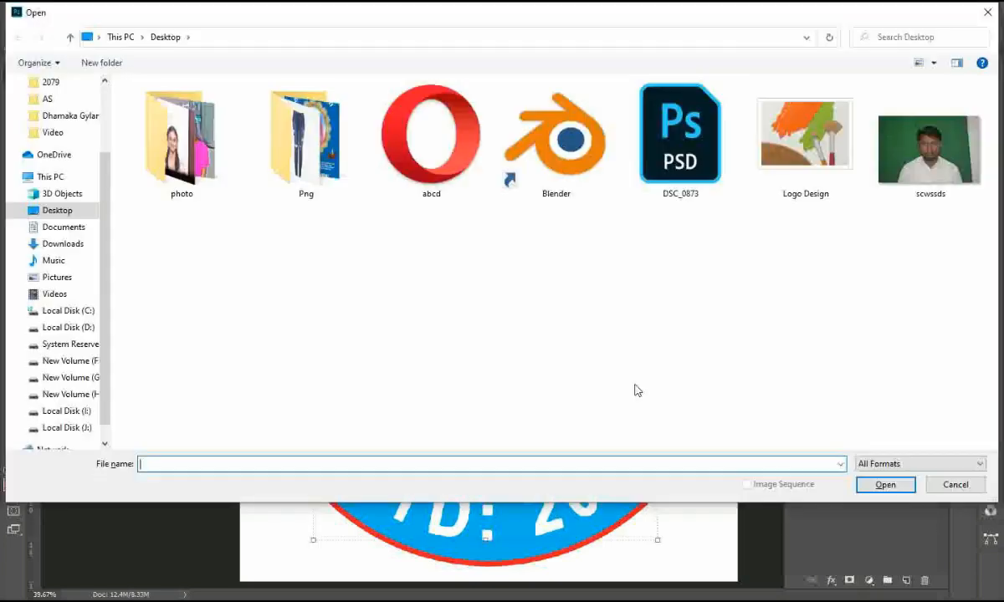
{"action": "left_click", "coordinate": [983, 12]}
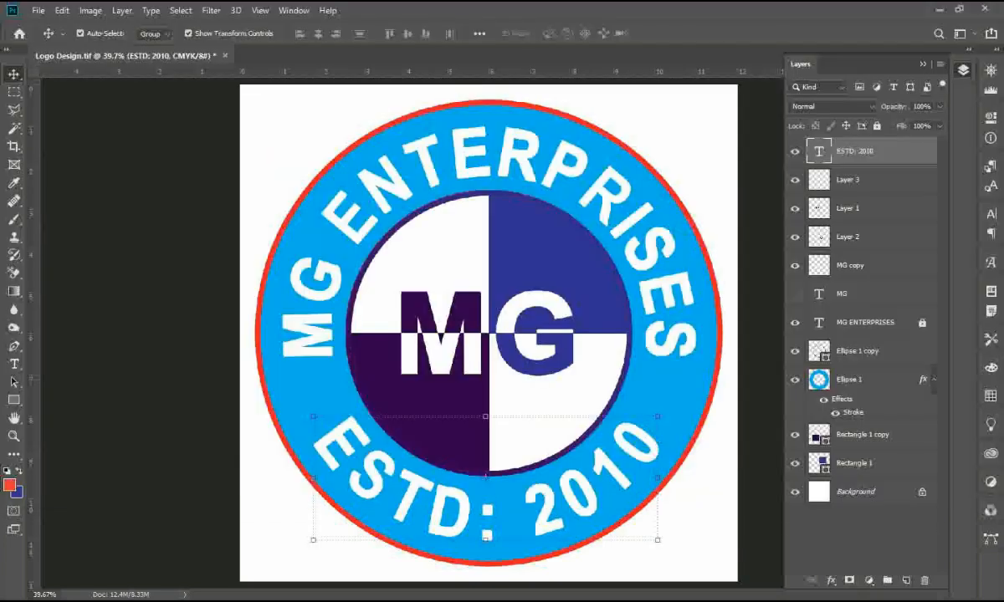
Step: Switch back to Google Chrome and preview other star images, including the Wikimedia Commons outline and the solid PNGitem star
{"action": "key", "text": "alt+Tab"}
{"action": "scroll", "coordinate": [376, 381], "scroll_direction": "down", "scroll_amount": 1}
{"action": "left_click", "coordinate": [370, 229]}
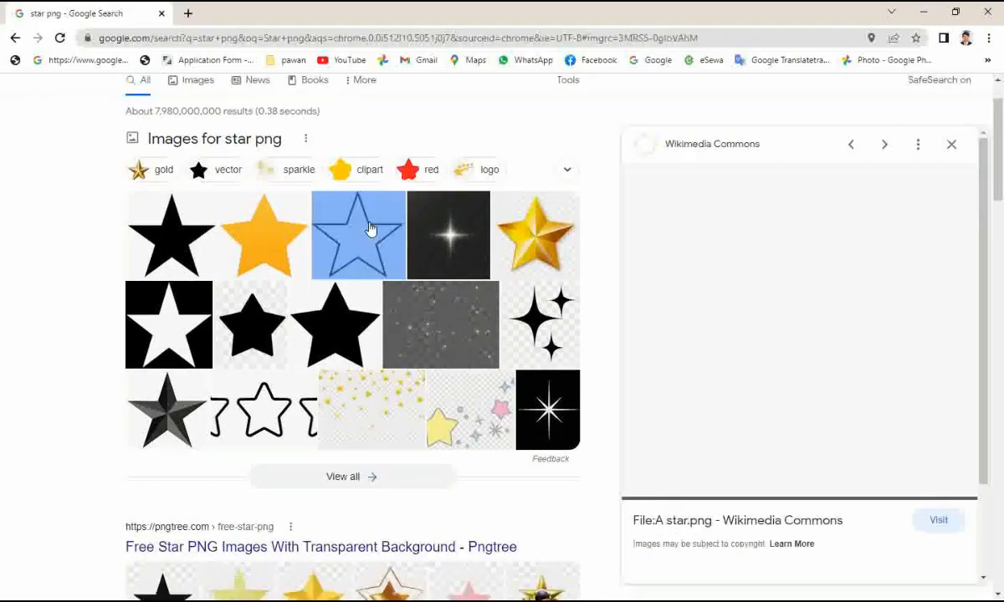
{"action": "scroll", "coordinate": [331, 267], "scroll_direction": "down", "scroll_amount": 3}
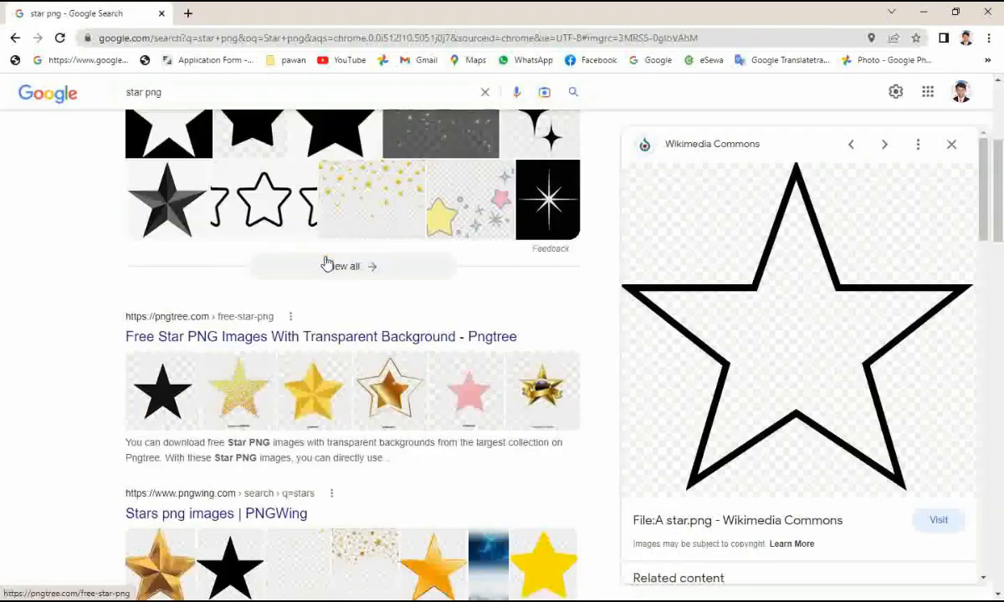
{"action": "scroll", "coordinate": [327, 264], "scroll_direction": "up", "scroll_amount": 3}
{"action": "left_click", "coordinate": [157, 294]}
{"action": "scroll", "coordinate": [721, 347], "scroll_direction": "down", "scroll_amount": 1}
{"action": "scroll", "coordinate": [721, 347], "scroll_direction": "down", "scroll_amount": 3}
{"action": "left_click", "coordinate": [719, 368]}
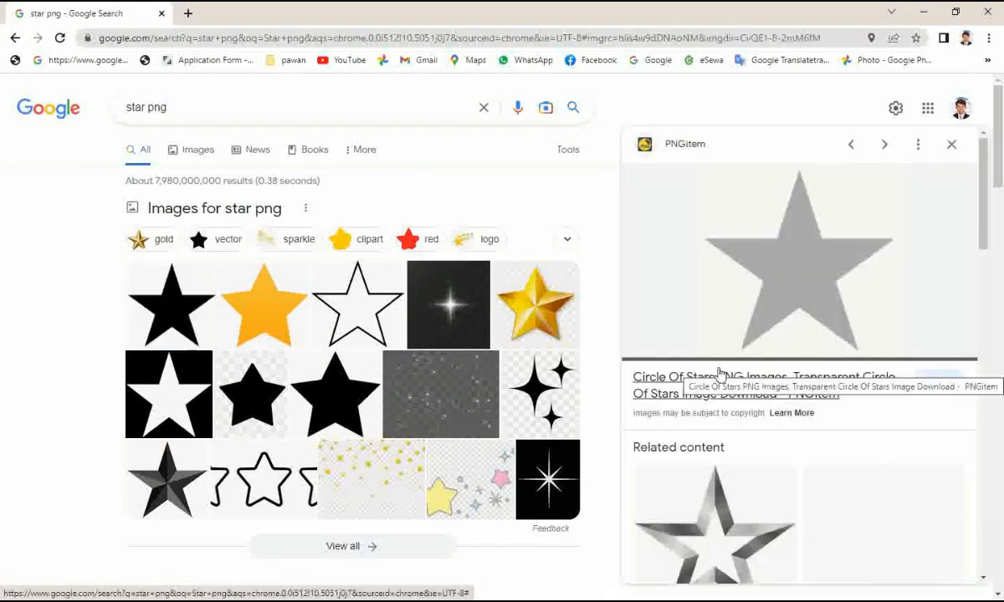
Step: Copy the solid grey PNGitem star image and paste it into the logo document in Photoshop
{"action": "right_click", "coordinate": [724, 289]}
{"action": "left_click", "coordinate": [750, 450]}
{"action": "left_click", "coordinate": [548, 601]}
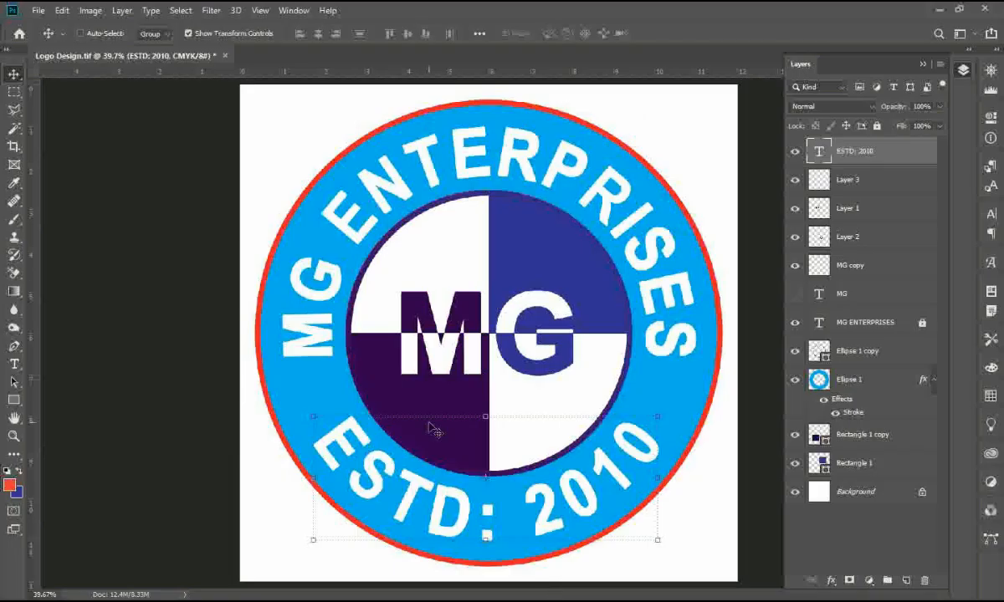
{"action": "key", "text": "ctrl+v"}
Step: Erase the light background around the pasted star with the Background Eraser and fill the star with the blue background colour
{"action": "key", "text": "e"}
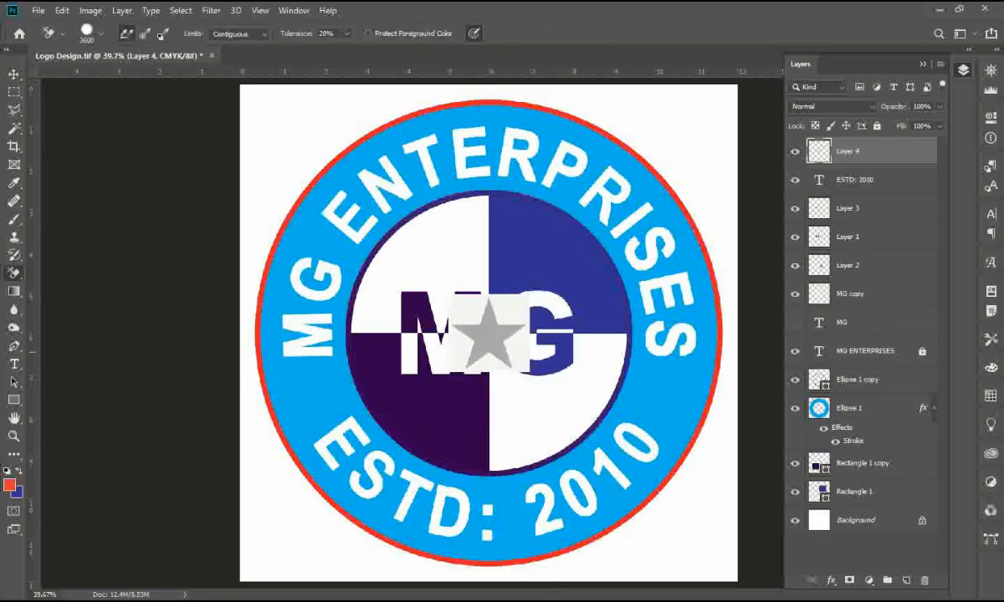
{"action": "left_click", "coordinate": [456, 343]}
{"action": "key", "text": "v"}
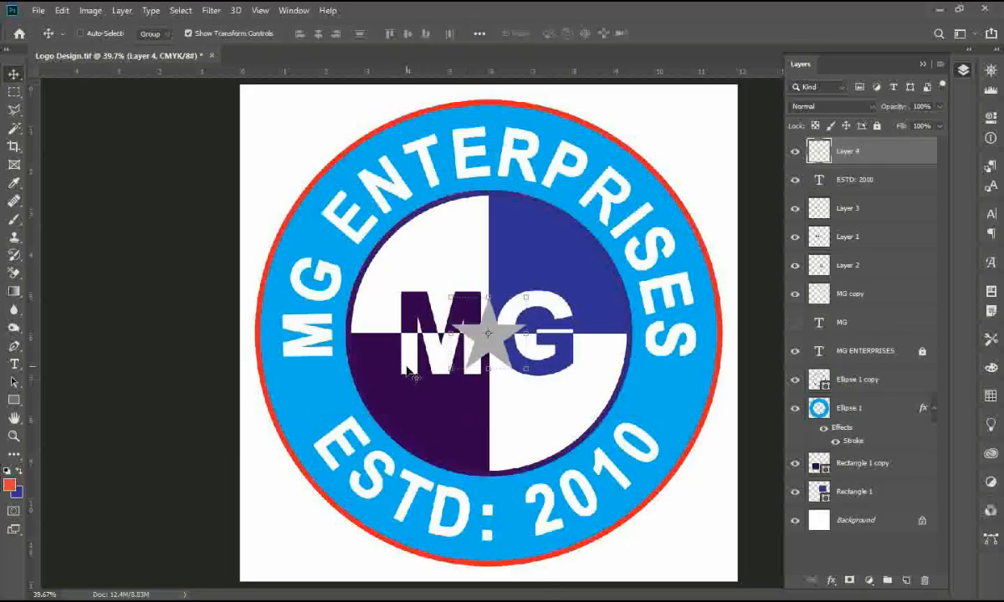
{"action": "key", "text": "ctrl+shift+BackSpace"}
Step: Move the star into the light blue ring between the starts of MG ENTERPRISES and ESTD, scale it down and nudge it left
{"action": "left_click_drag", "start_coordinate": [508, 337], "coordinate": [334, 397]}
{"action": "key", "text": "ctrl+t"}
{"action": "left_click_drag", "start_coordinate": [351, 357], "coordinate": [321, 361]}
{"action": "key", "text": "Return"}
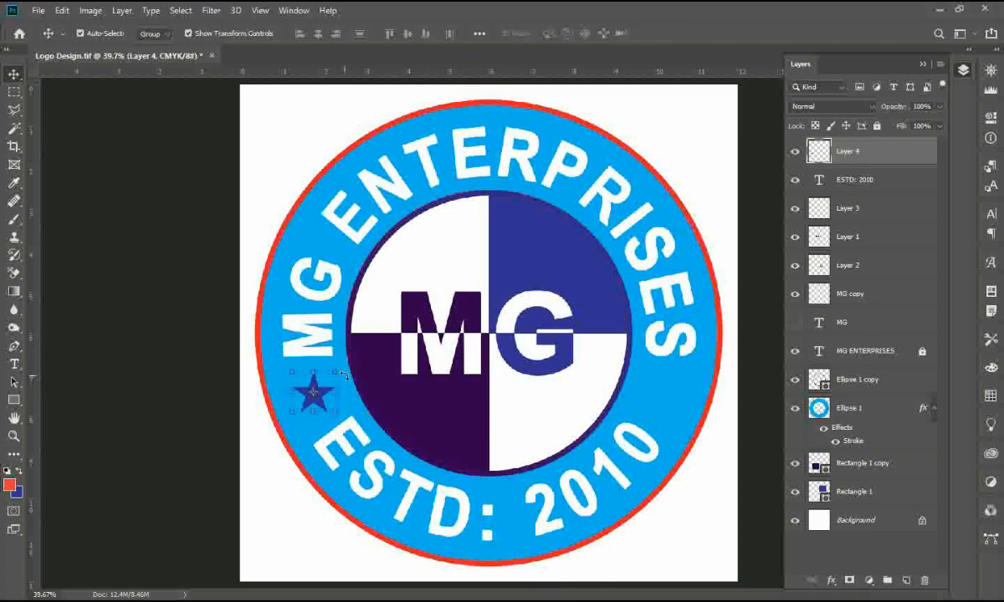
{"action": "key", "text": "Left"}
{"action": "key", "text": "Left"}
{"action": "key", "text": "Left"}
{"action": "key", "text": "Left"}
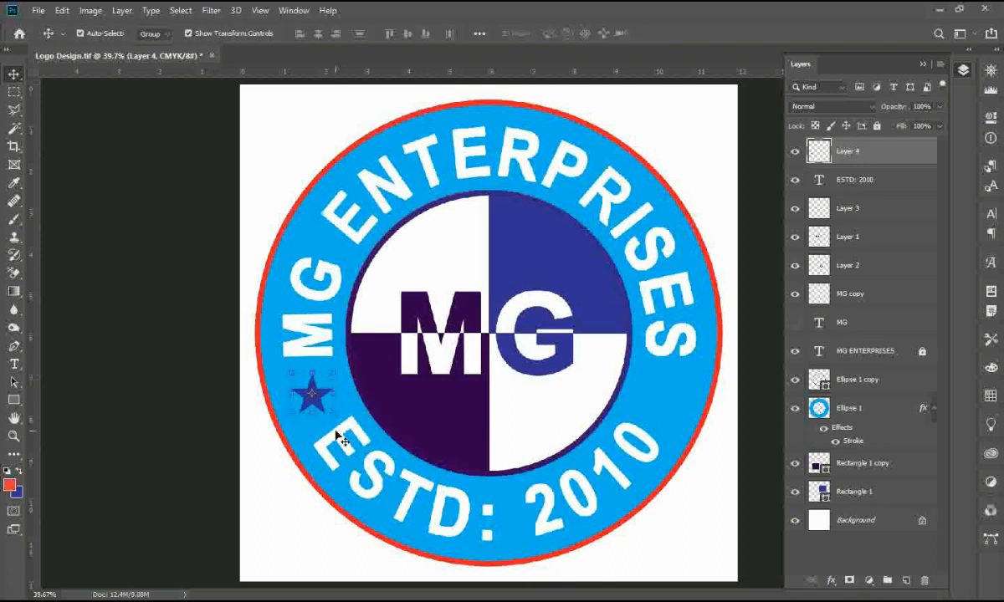
Step: Set the background colour to white (ffffff) and fill the star with it
{"action": "left_click", "coordinate": [19, 495]}
{"action": "left_click_drag", "start_coordinate": [414, 388], "coordinate": [2, 124]}
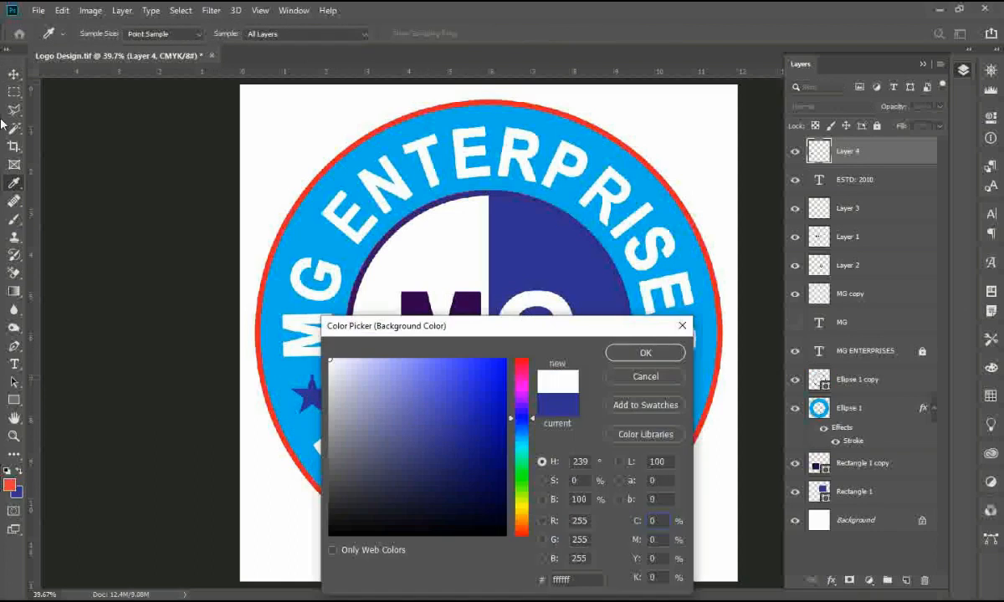
{"action": "key", "text": "Return"}
{"action": "key", "text": "ctrl+Delete"}
{"action": "key", "text": "ctrl+z"}
{"action": "key", "text": "ctrl+Delete"}
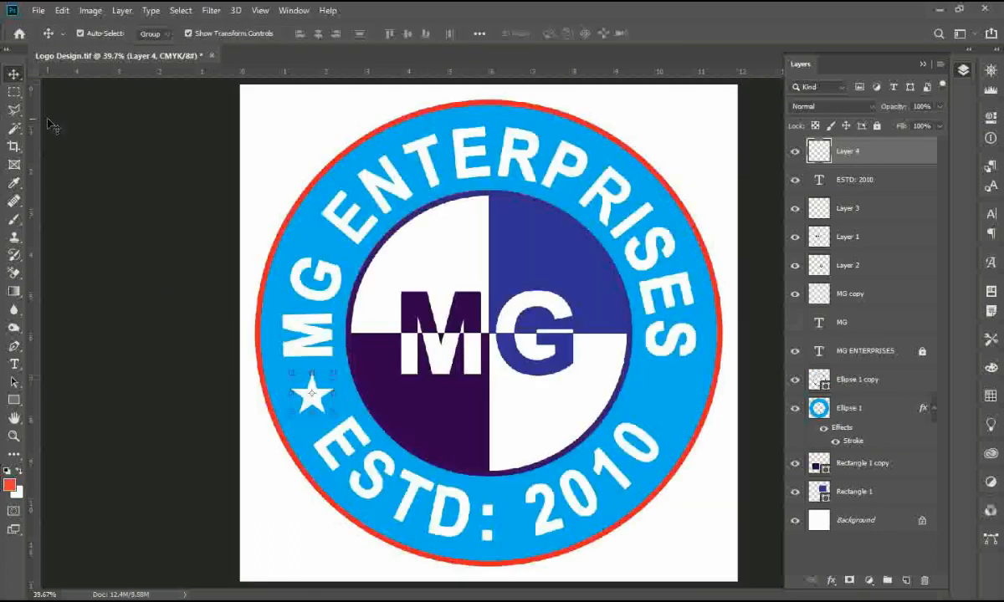
Step: Duplicate the white star to the opposite side of the ring, then group both stars and centre them horizontally on the canvas
{"action": "left_click_drag", "start_coordinate": [320, 393], "coordinate": [671, 393]}
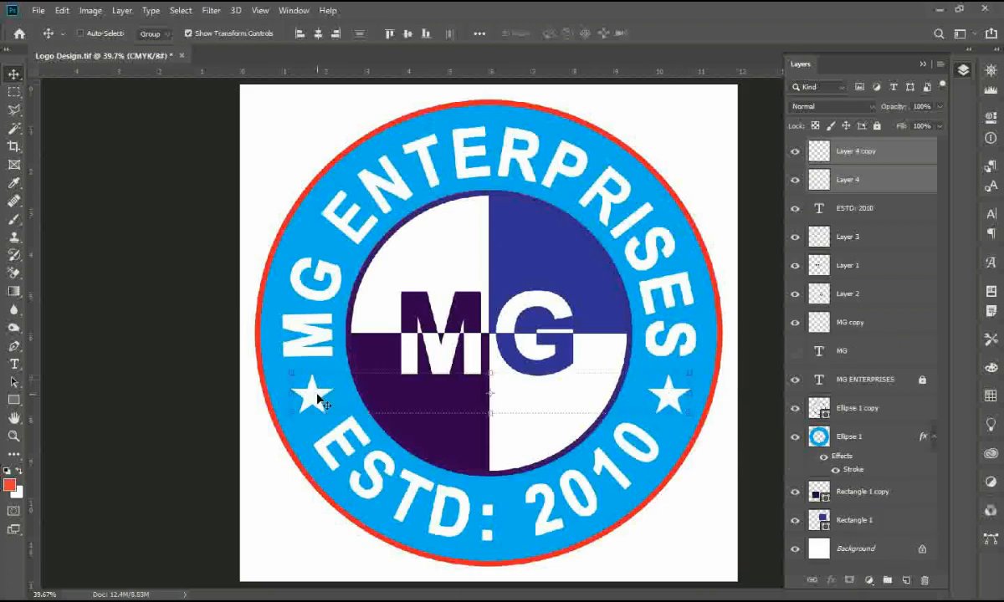
{"action": "key", "text": "ctrl+g"}
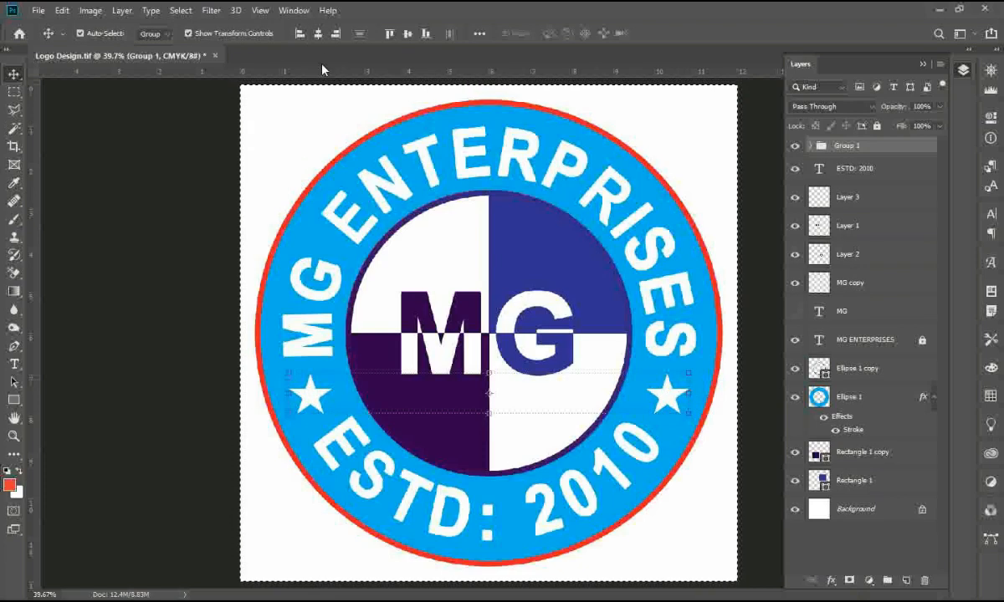
{"action": "left_click", "coordinate": [101, 347]}
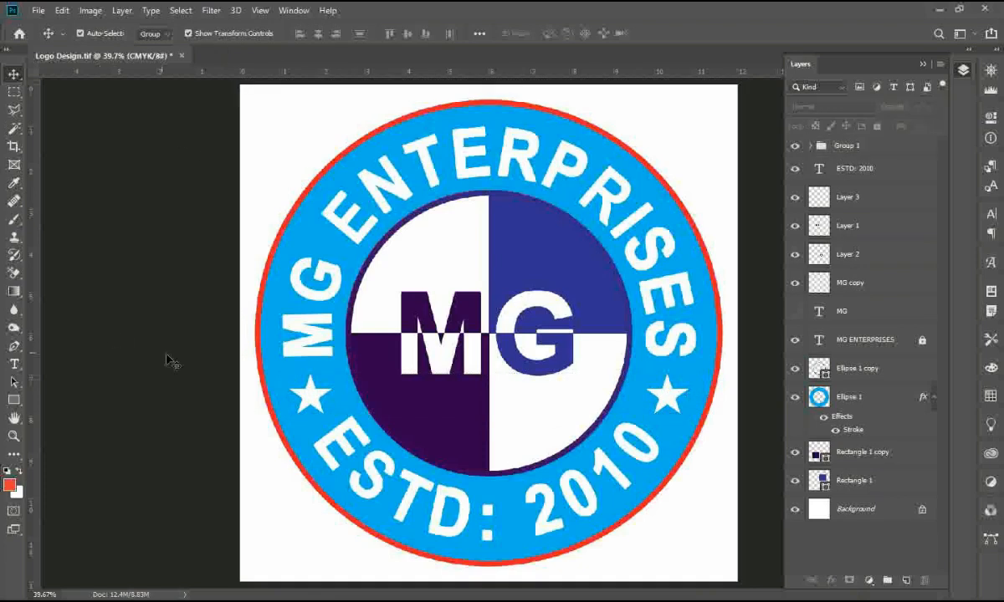
Step: Ungroup the two stars and shift each one slightly inward within the light blue ring
{"action": "left_click", "coordinate": [311, 393]}
{"action": "key", "text": "ctrl+shift+g"}
{"action": "left_click", "coordinate": [320, 399], "text": "ctrl"}
{"action": "left_click", "coordinate": [318, 403], "text": "ctrl"}
{"action": "left_click_drag", "start_coordinate": [317, 403], "coordinate": [320, 405]}
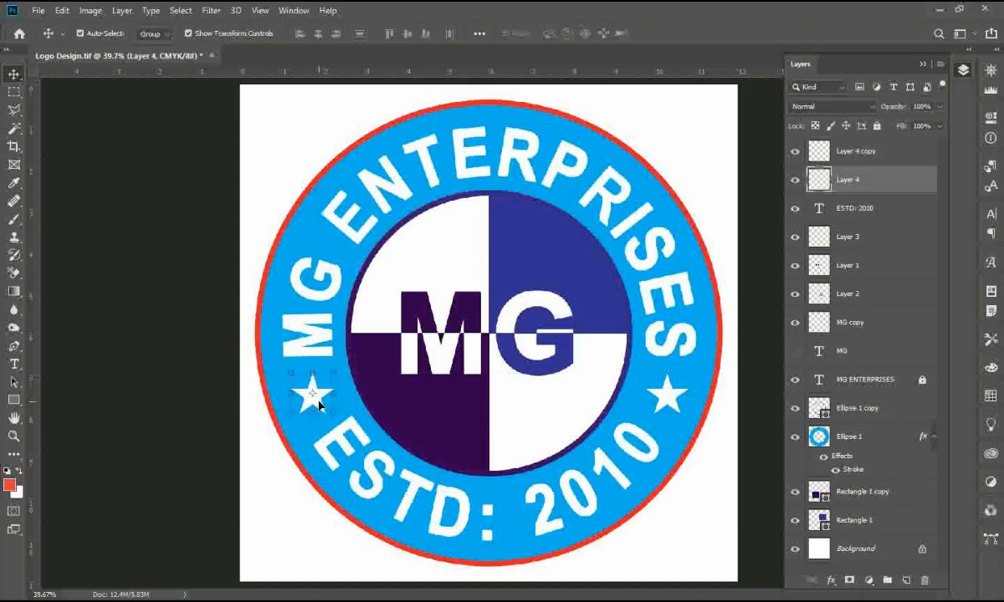
{"action": "left_click", "coordinate": [667, 398], "text": "ctrl"}
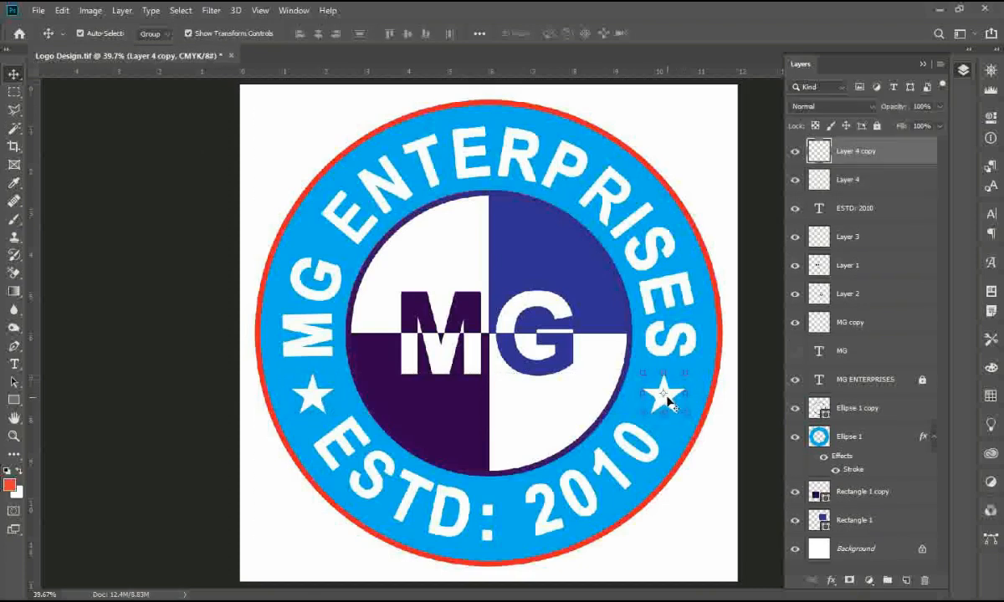